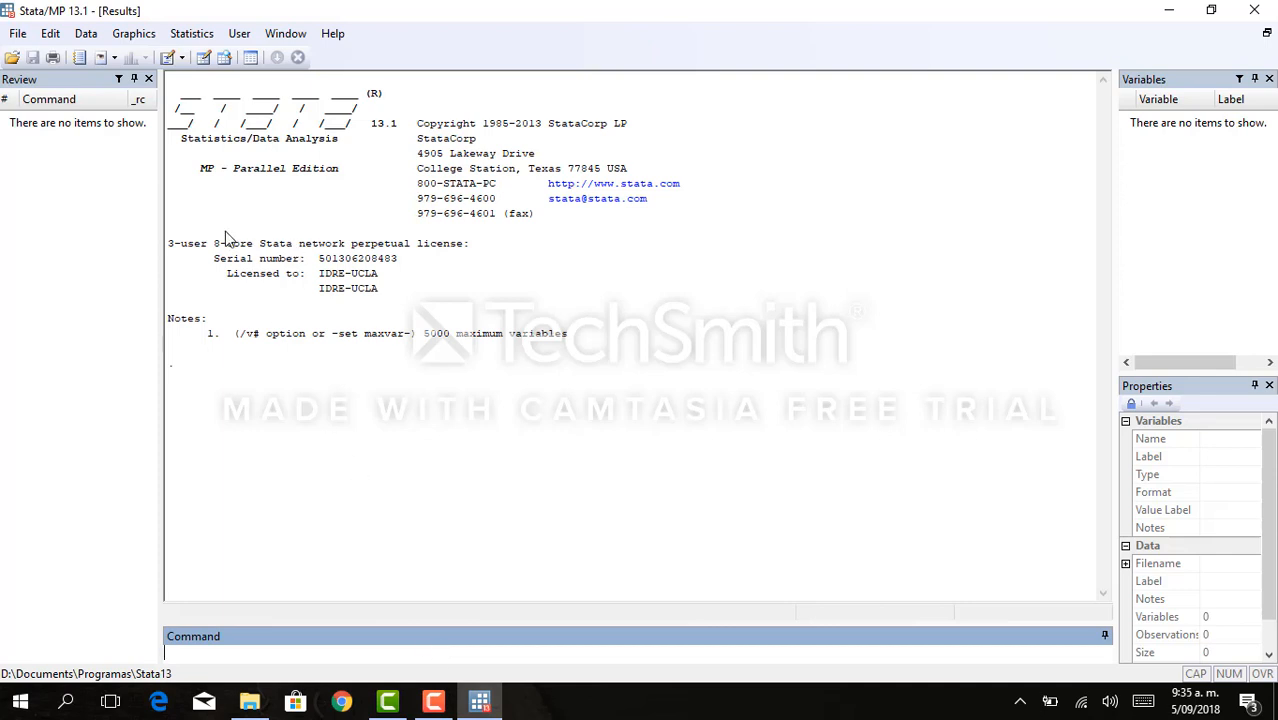
- Import the Excel file Table 7_3.xls from the desktop, using its first row as variable names
{"action": "left_click", "coordinate": [17, 34]}
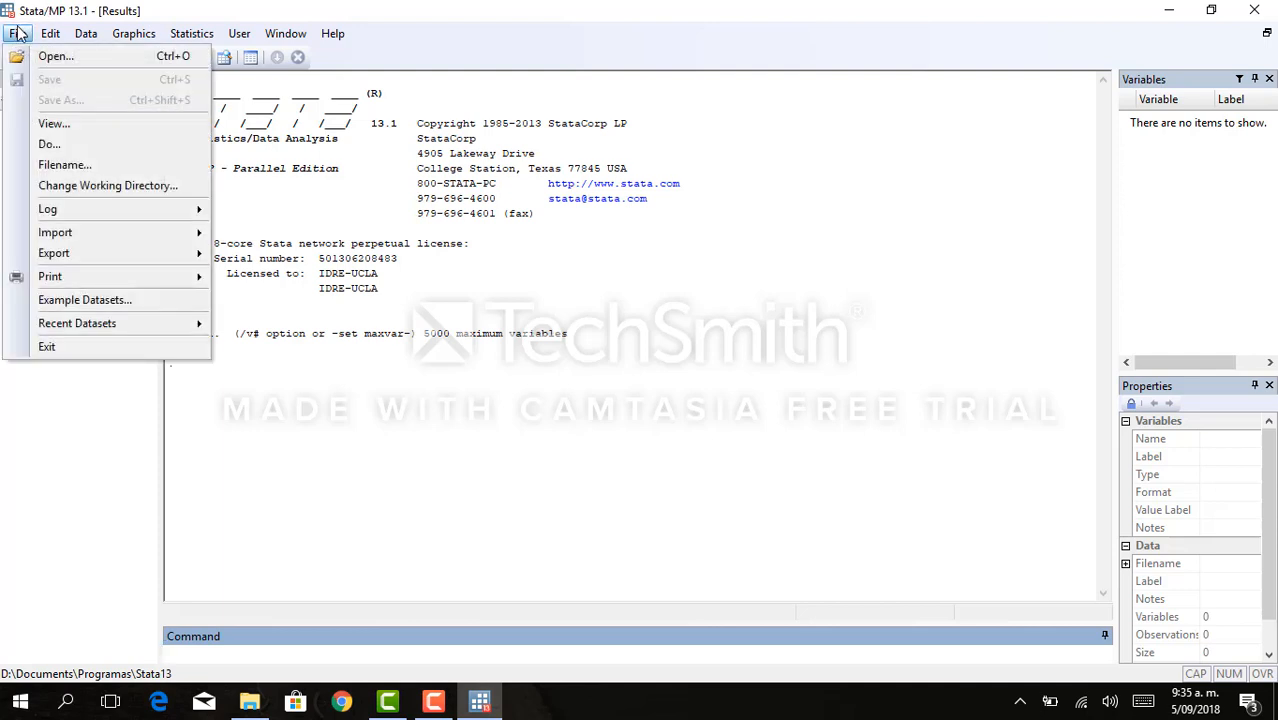
{"action": "mouse_move", "coordinate": [88, 230]}
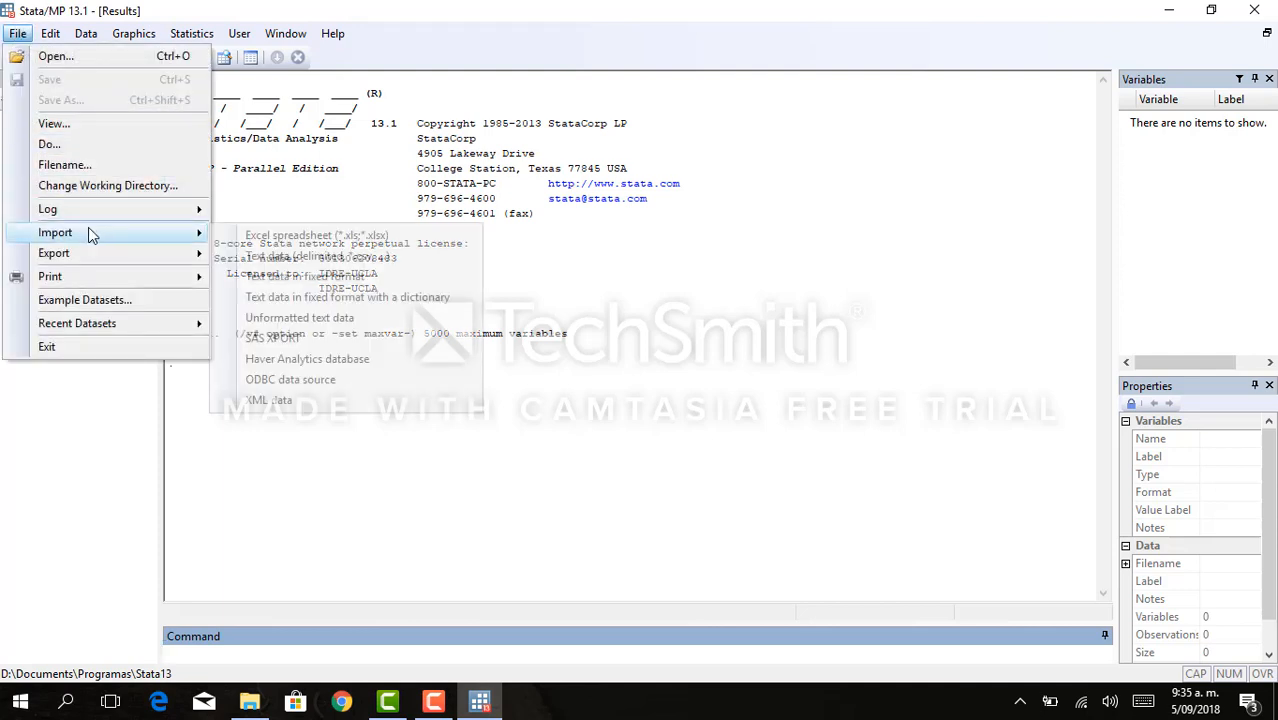
{"action": "left_click", "coordinate": [227, 235]}
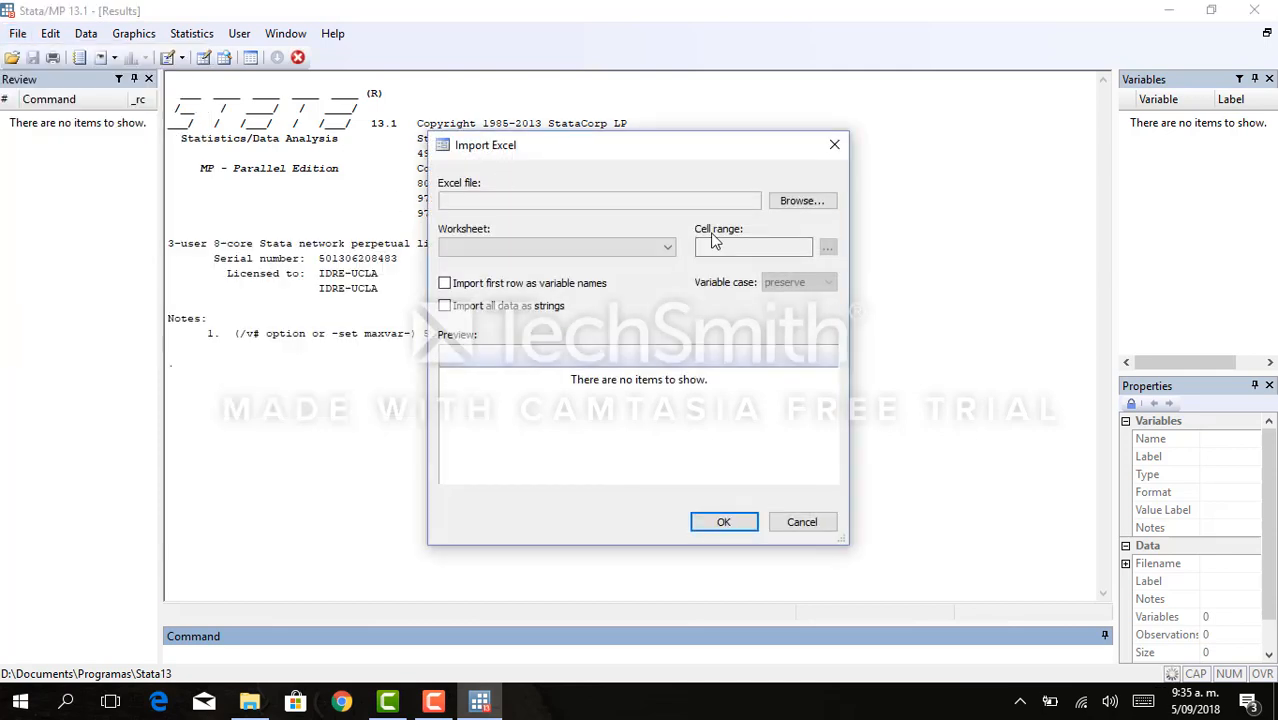
{"action": "left_click", "coordinate": [805, 201]}
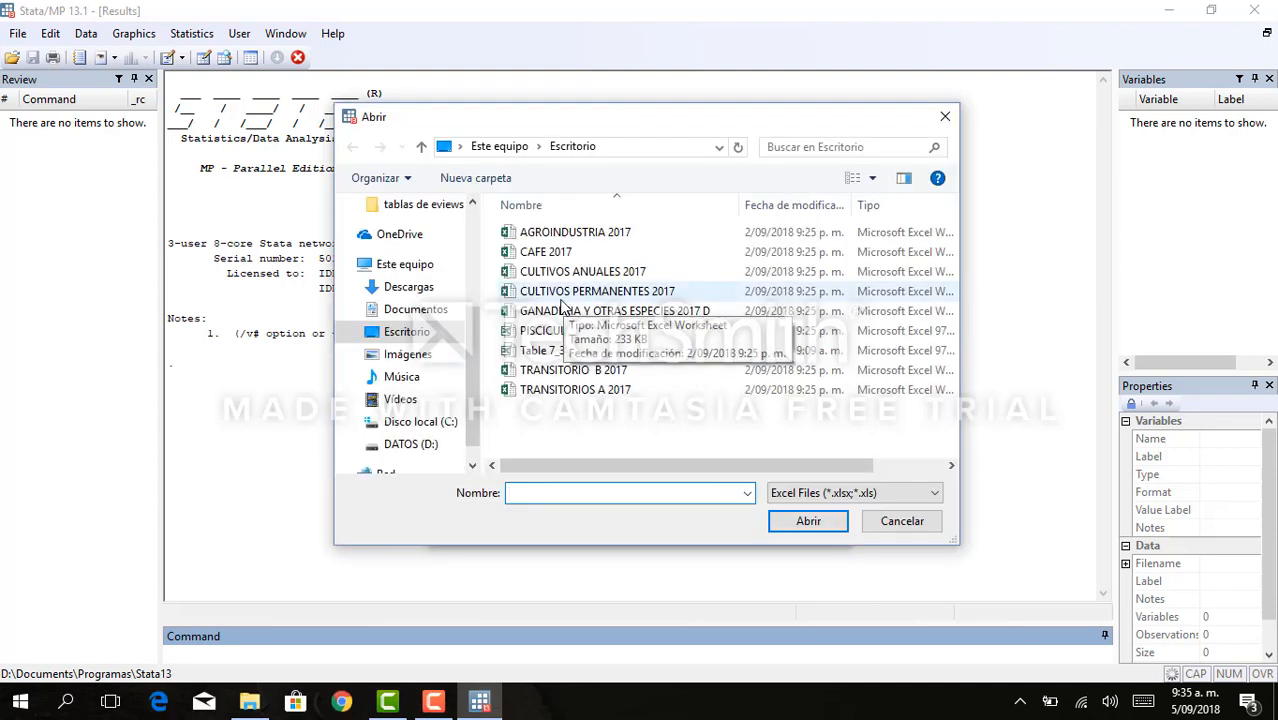
{"action": "left_click", "coordinate": [528, 358]}
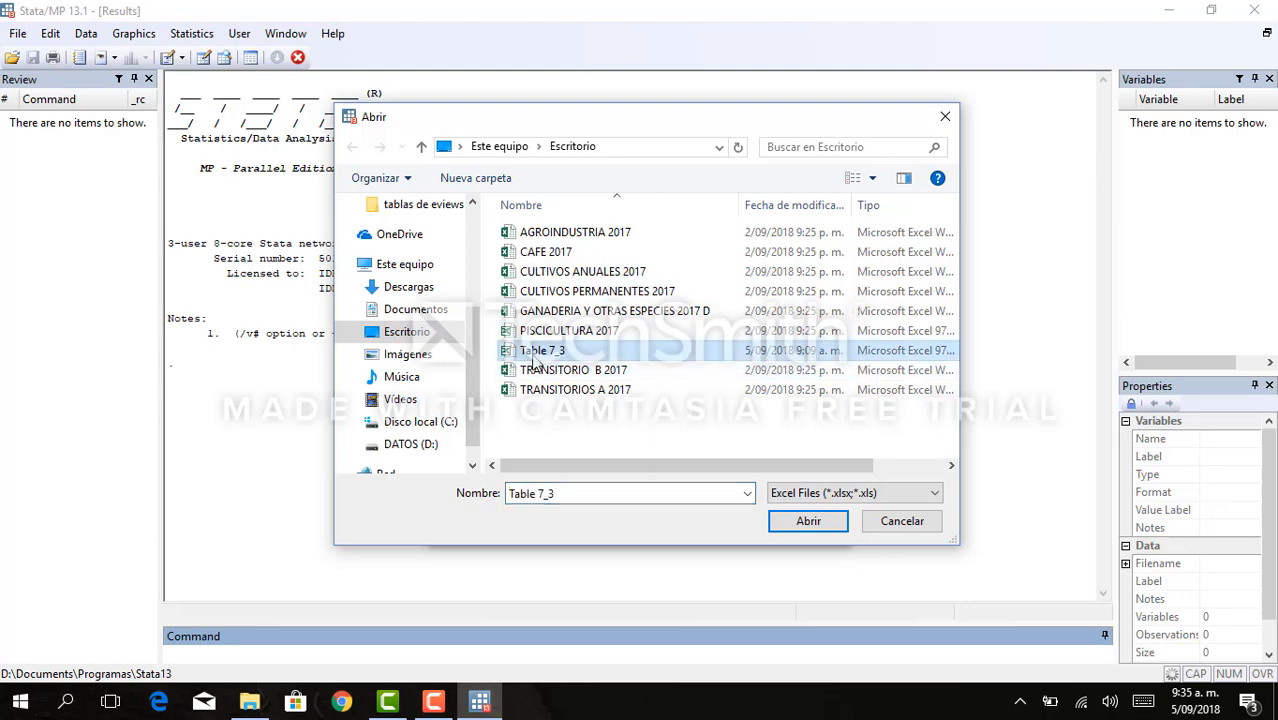
{"action": "left_click", "coordinate": [808, 522]}
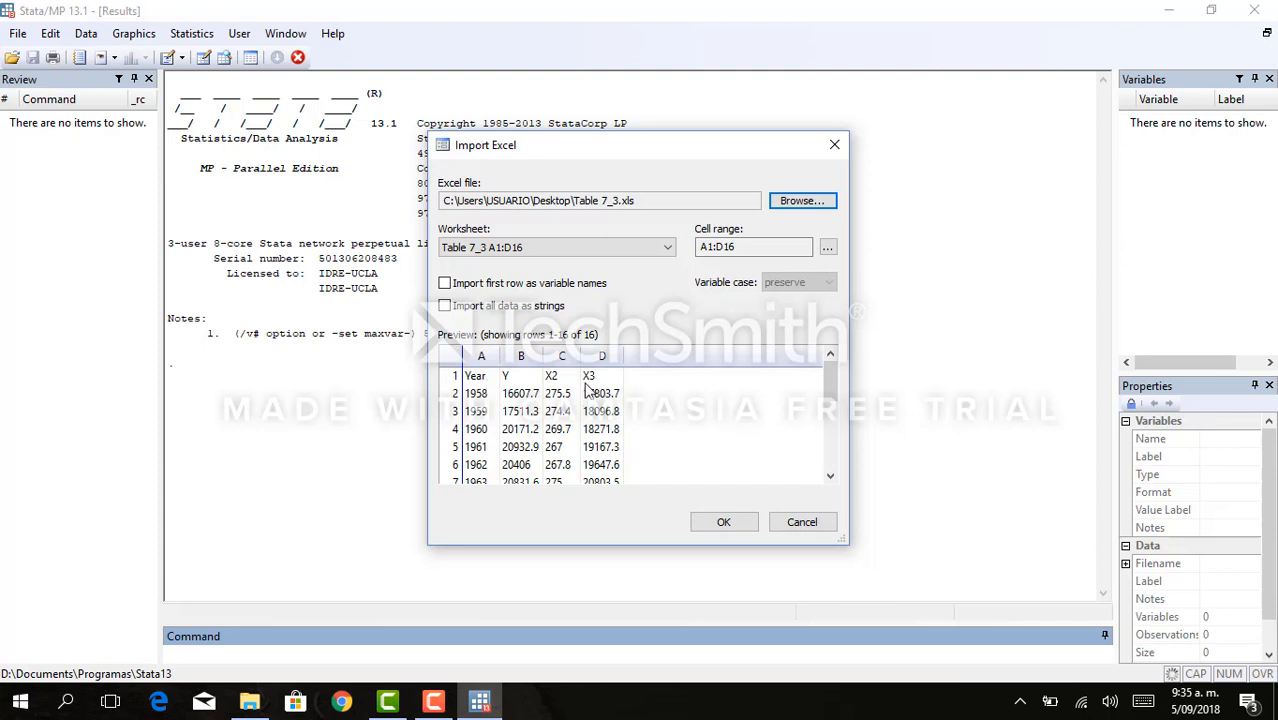
{"action": "left_click", "coordinate": [445, 285]}
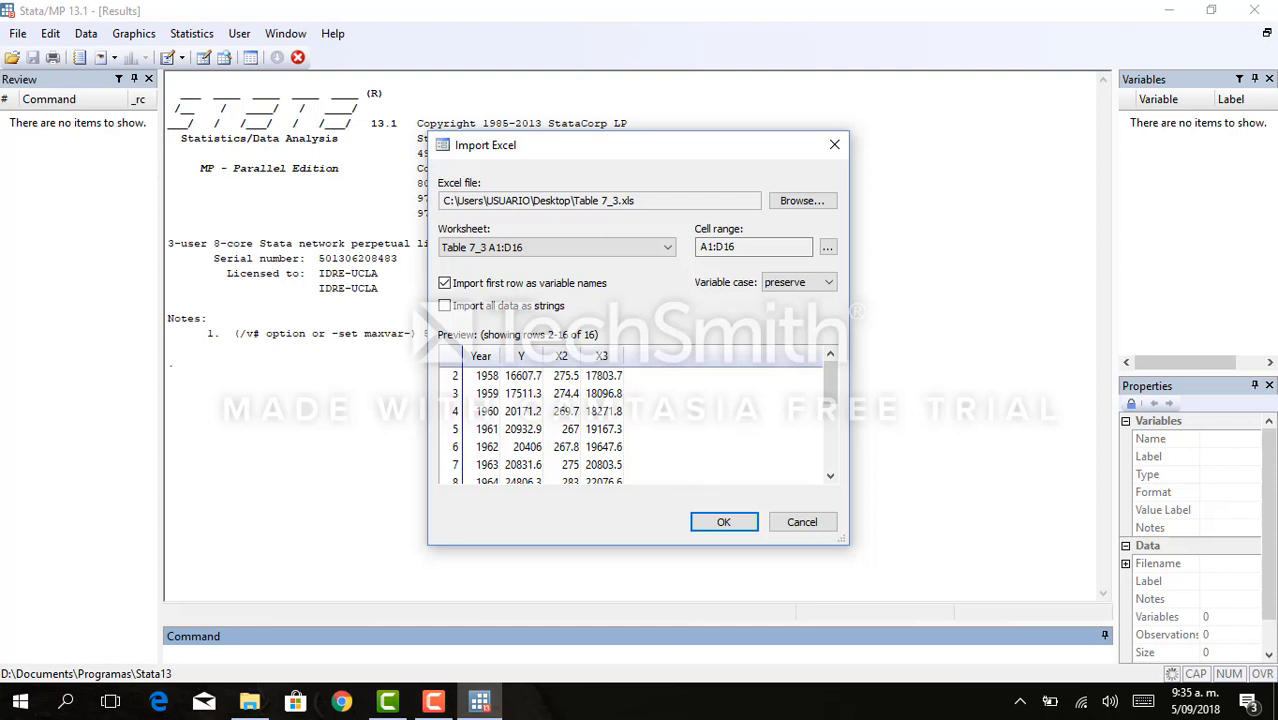
{"action": "left_click", "coordinate": [723, 521]}
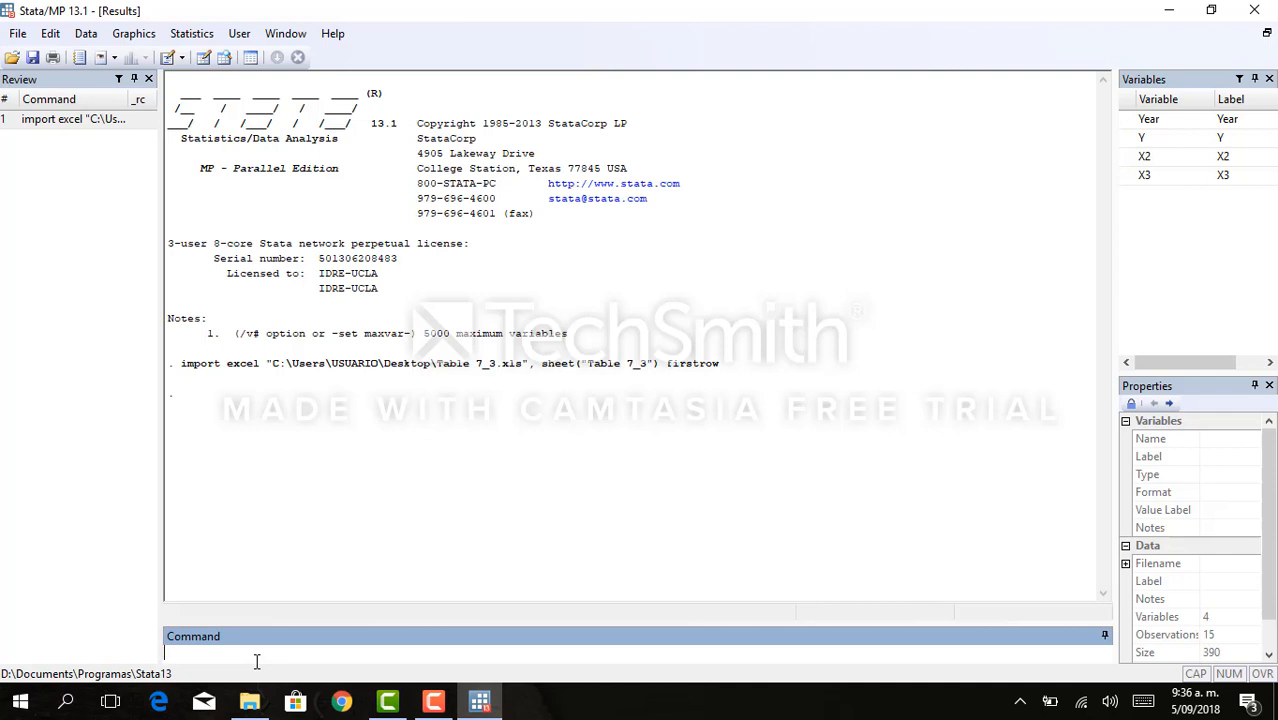
- Run the summarize command on variable Y
{"action": "type", "text": "summarize"}
{"action": "key", "text": "Caps_Lock"}
{"action": "type", "text": "Y"}
{"action": "key", "text": "Return"}
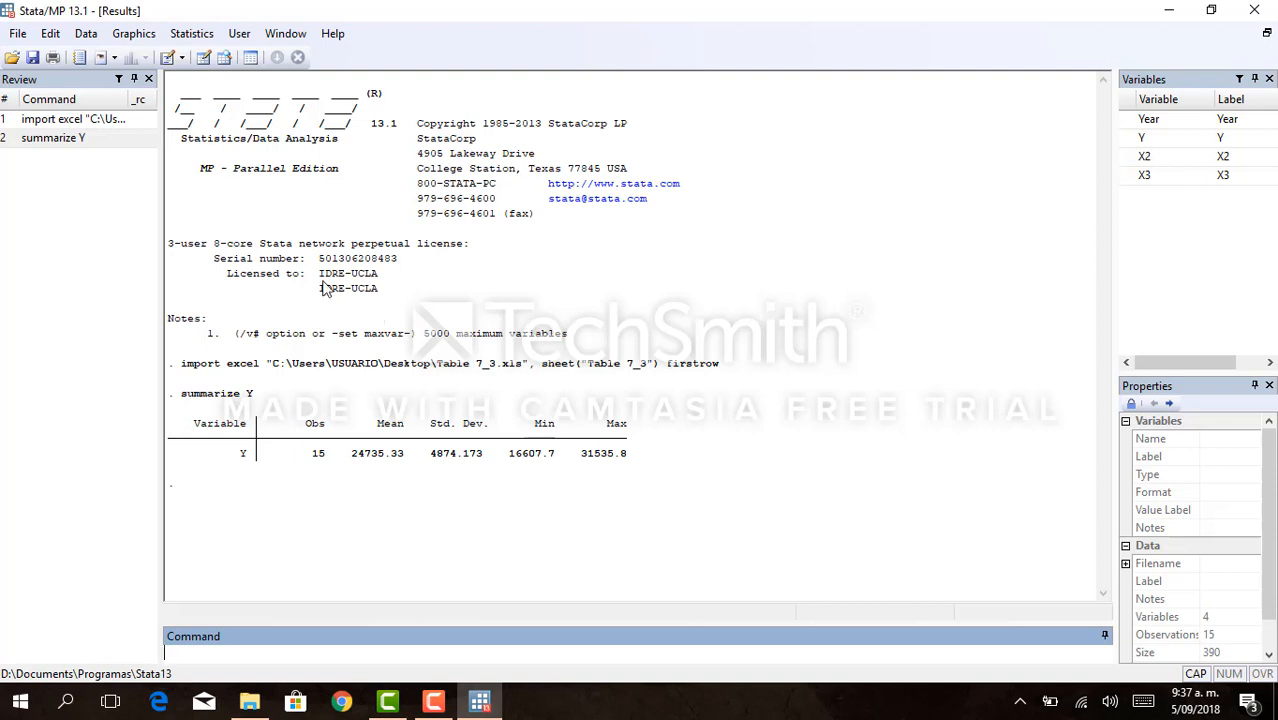
- Examine the imported dataset in the Data Editor, first in Browse mode and again in Edit mode, closing each view
{"action": "left_click", "coordinate": [224, 58]}
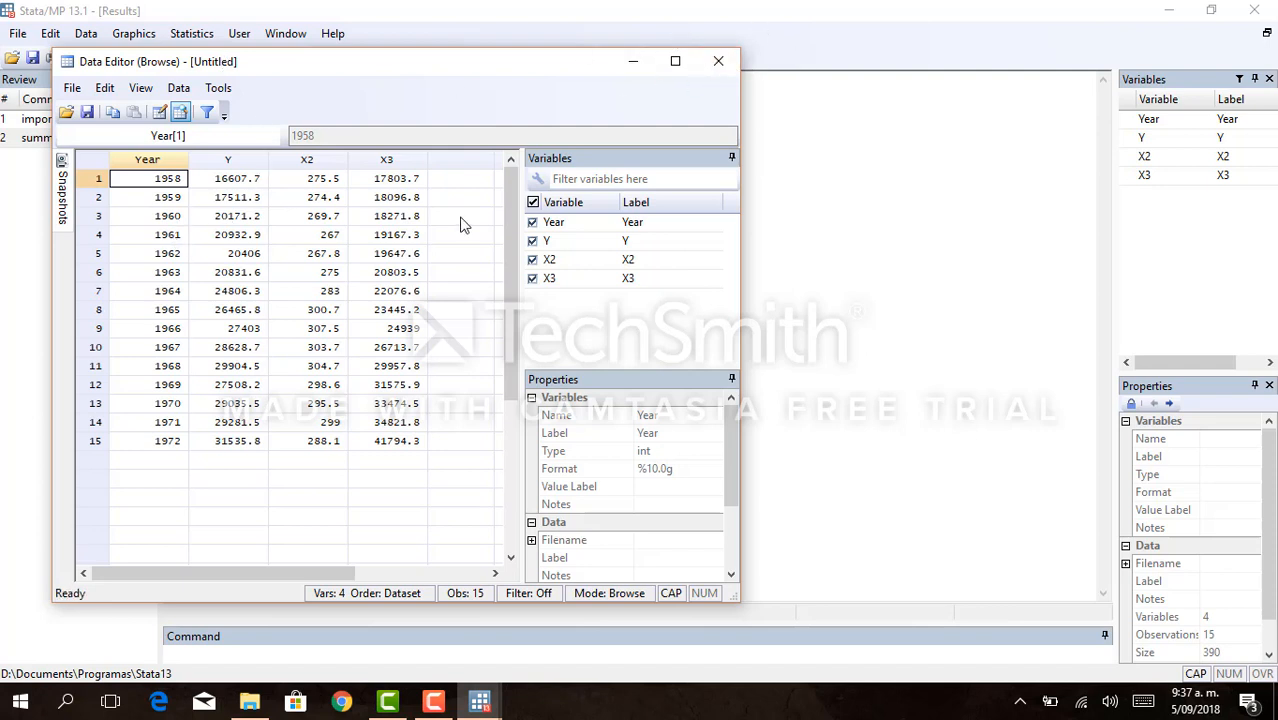
{"action": "left_click", "coordinate": [339, 253]}
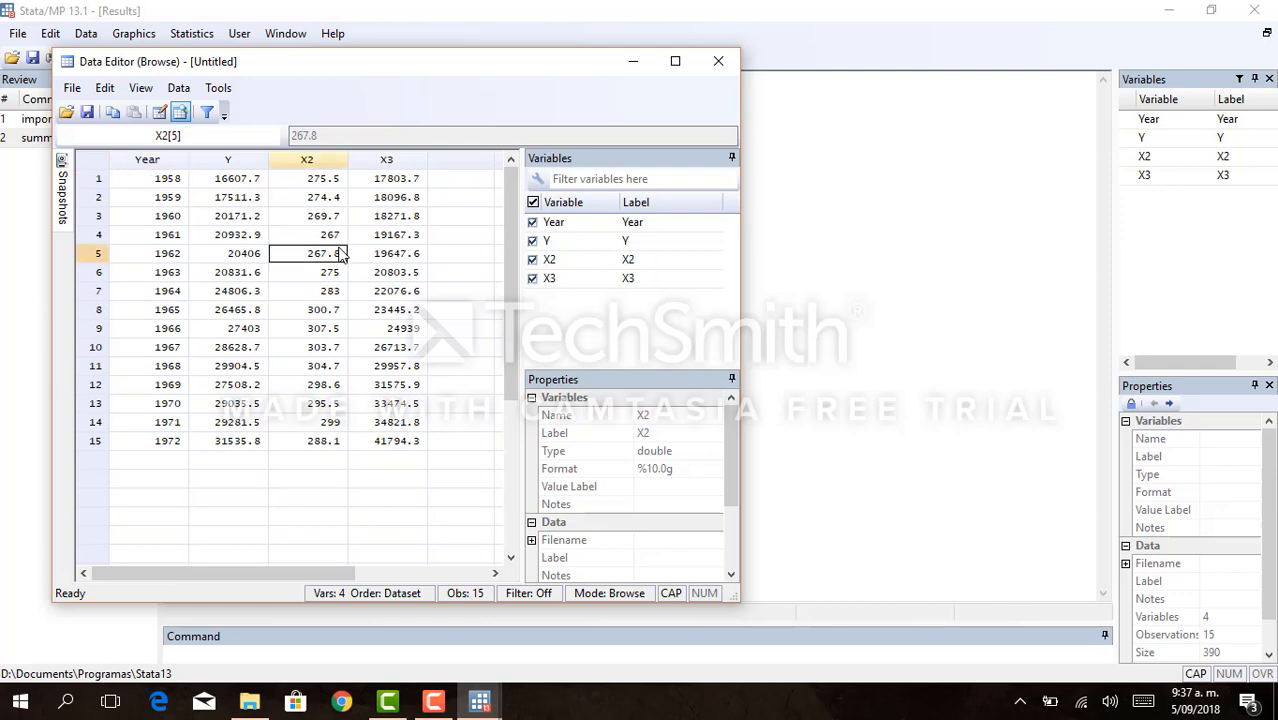
{"action": "left_click", "coordinate": [720, 63]}
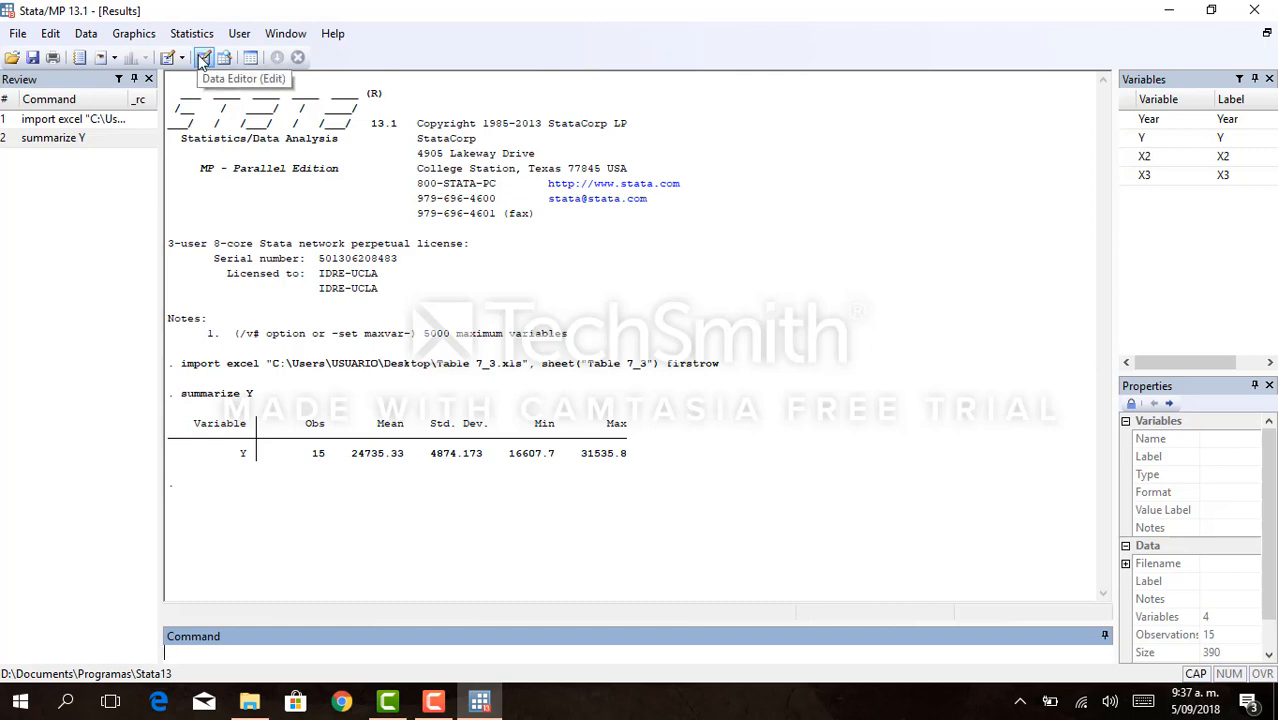
{"action": "left_click", "coordinate": [203, 58]}
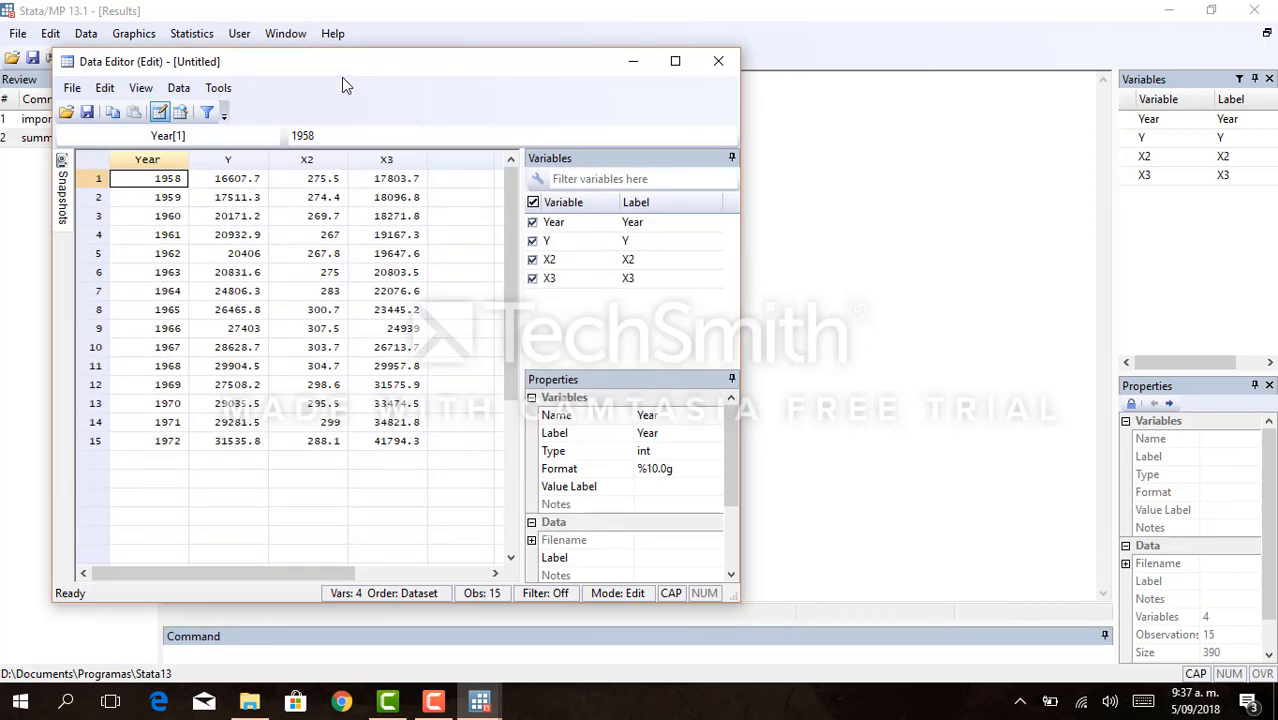
{"action": "left_click_drag", "start_coordinate": [340, 74], "coordinate": [421, 81]}
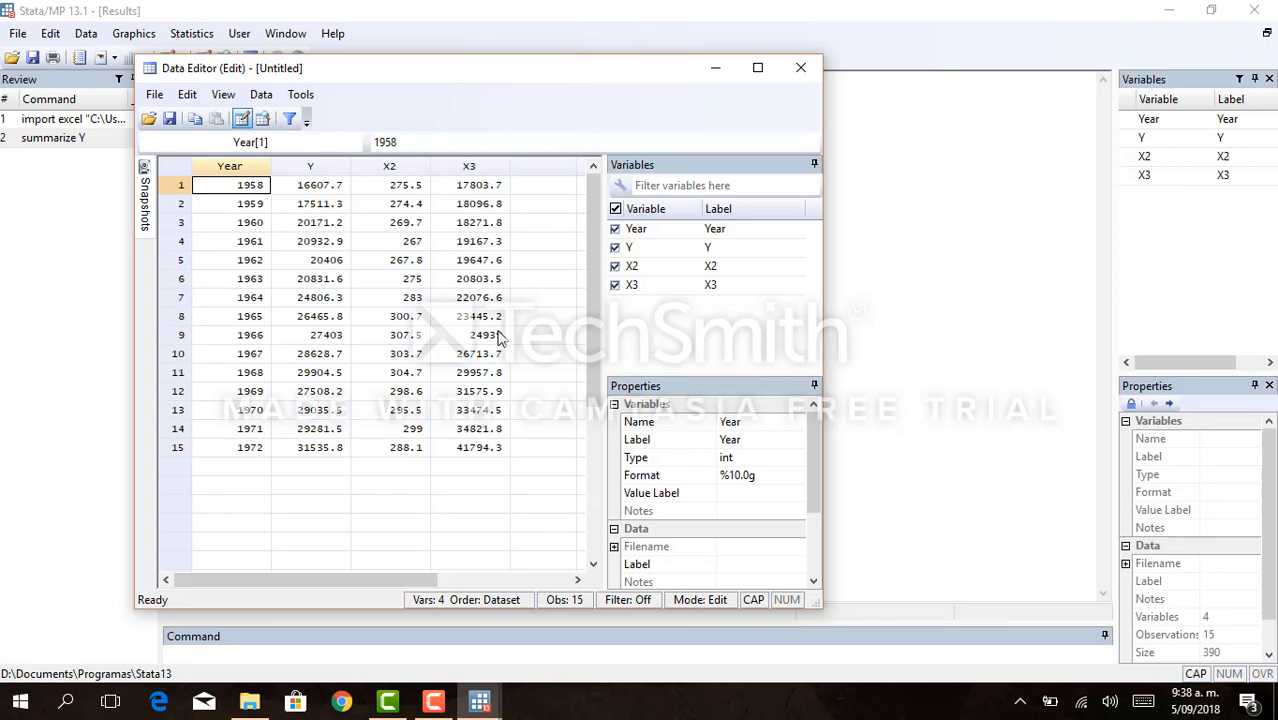
{"action": "left_click", "coordinate": [801, 70]}
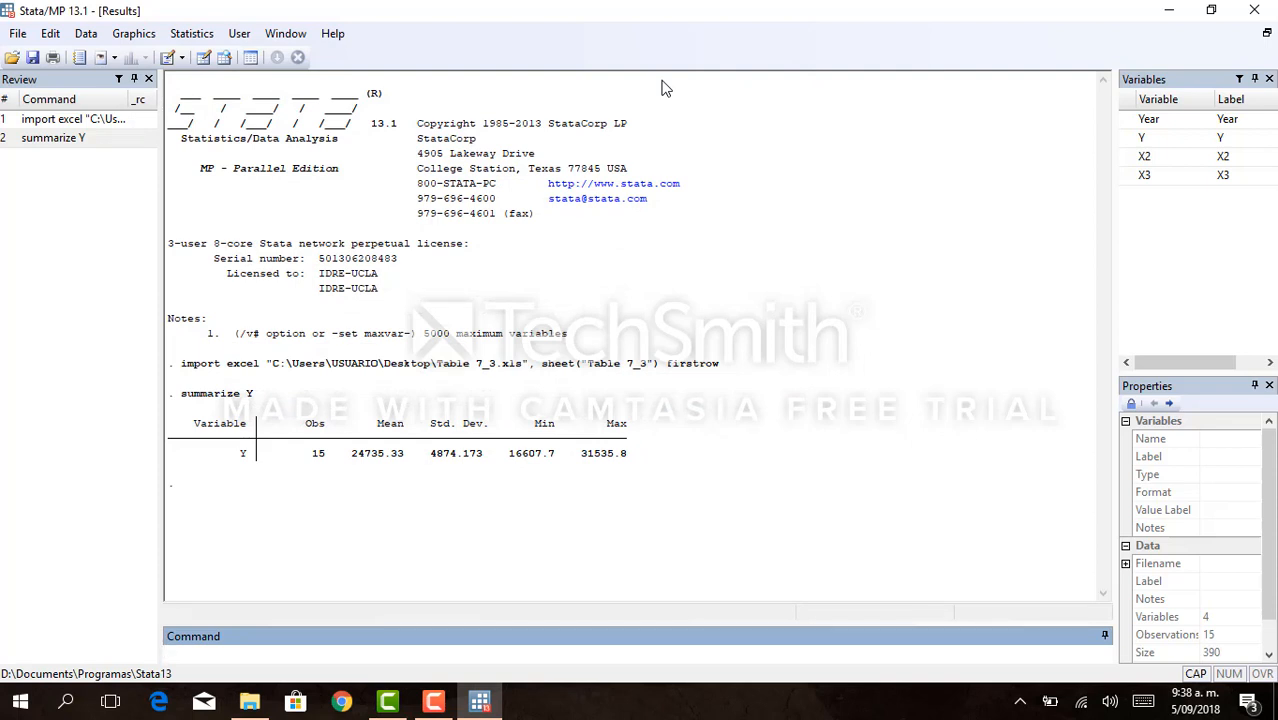
- Open a new do-file beside the results and place a ** comment marker on its second line
{"action": "left_click", "coordinate": [170, 60]}
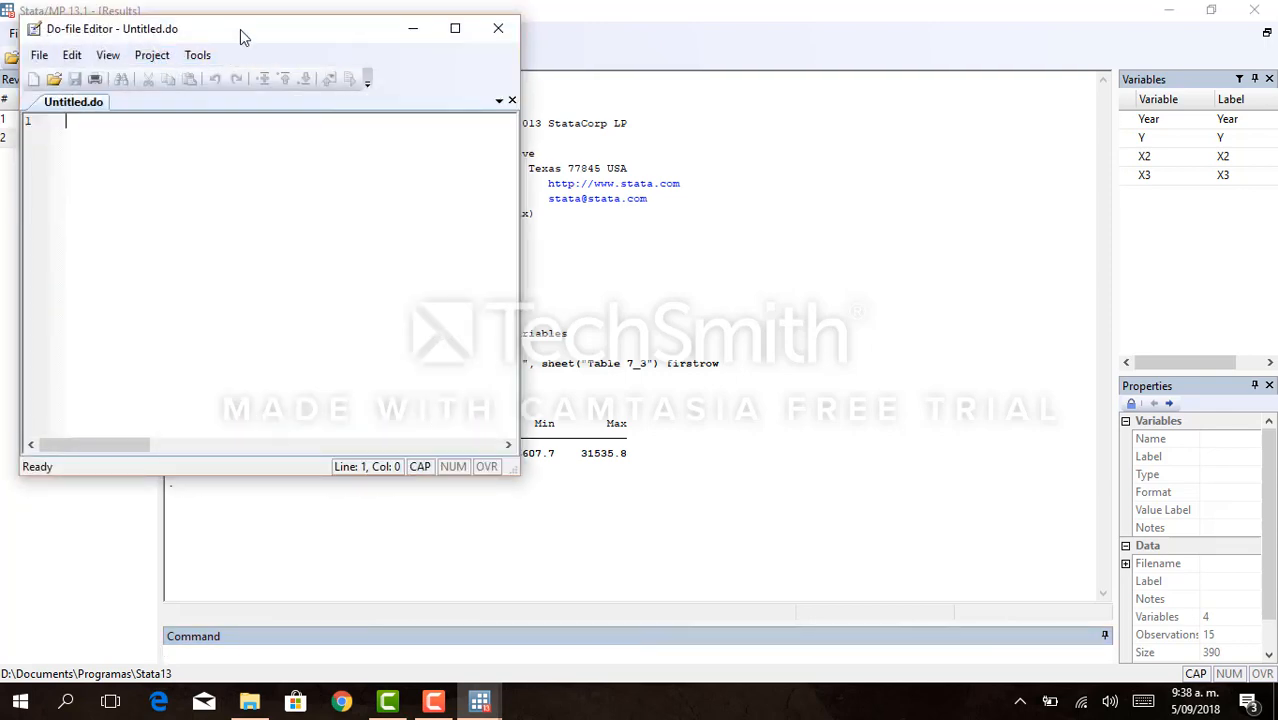
{"action": "left_click_drag", "start_coordinate": [241, 30], "coordinate": [933, 86]}
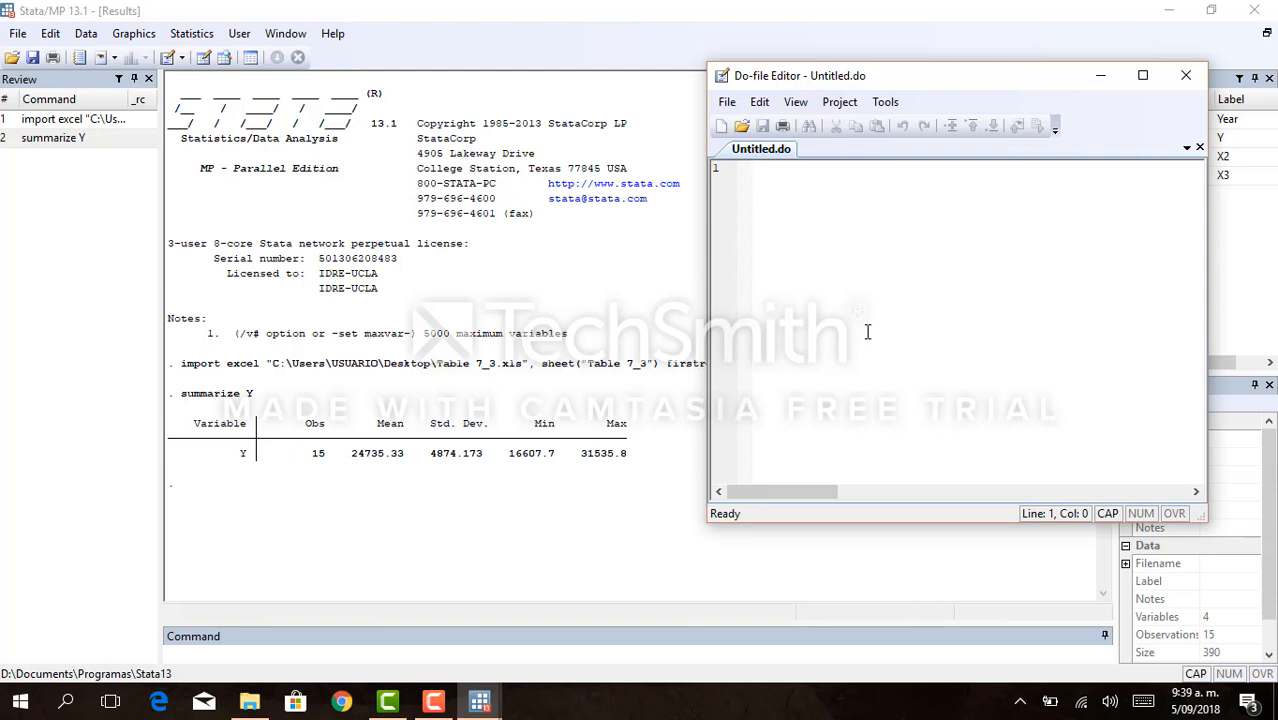
{"action": "type", "text": "**"}
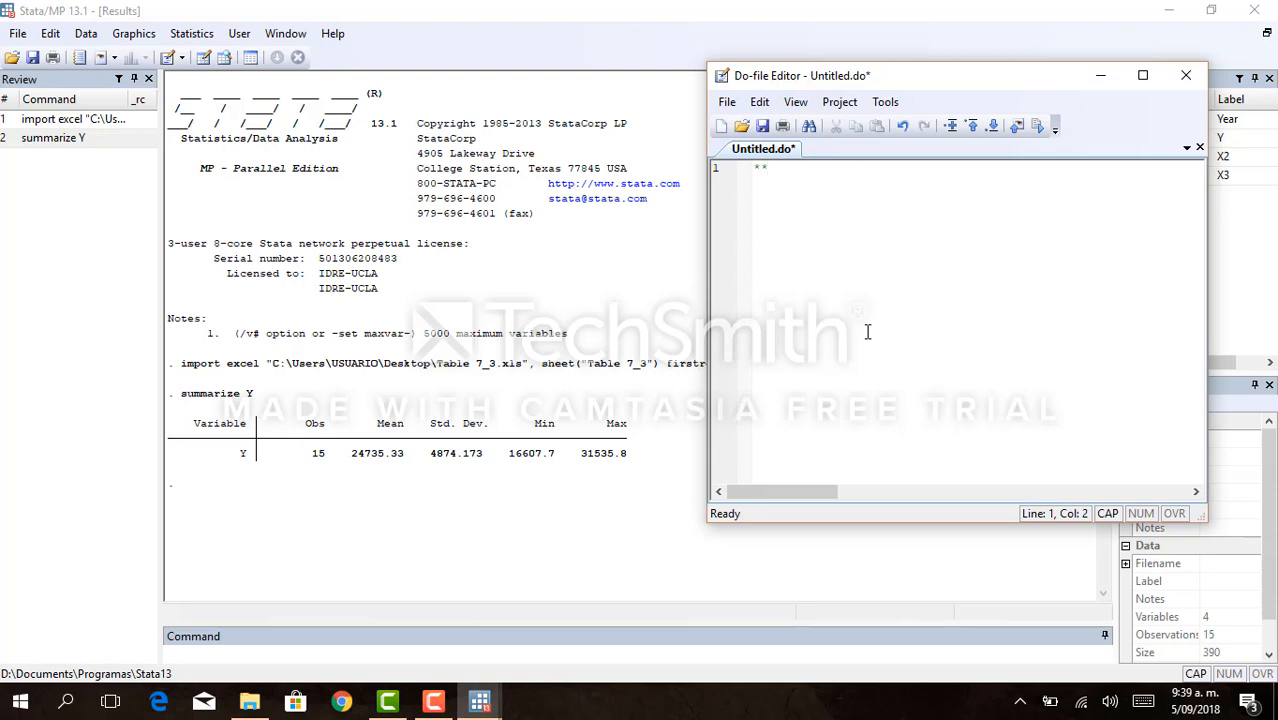
{"action": "key", "text": "Left"}
{"action": "key", "text": "Left"}
{"action": "key", "text": "Return"}
{"action": "key", "text": "Right"}
{"action": "key", "text": "Right"}
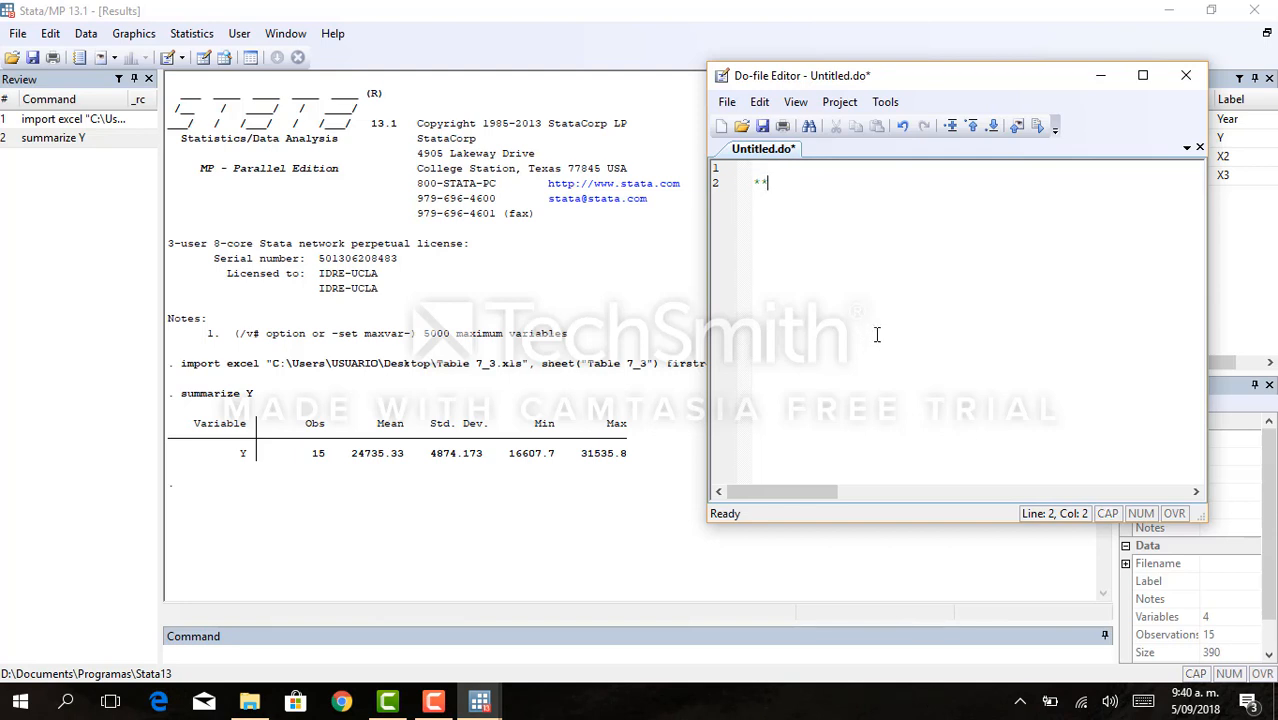
- Complete the do-file comment on the second line as **Descripción de variables**
{"action": "key", "text": "Caps_Lock"}
{"action": "type", "text": "D"}
{"action": "key", "text": "Caps_Lock"}
{"action": "type", "text": "escripcion"}
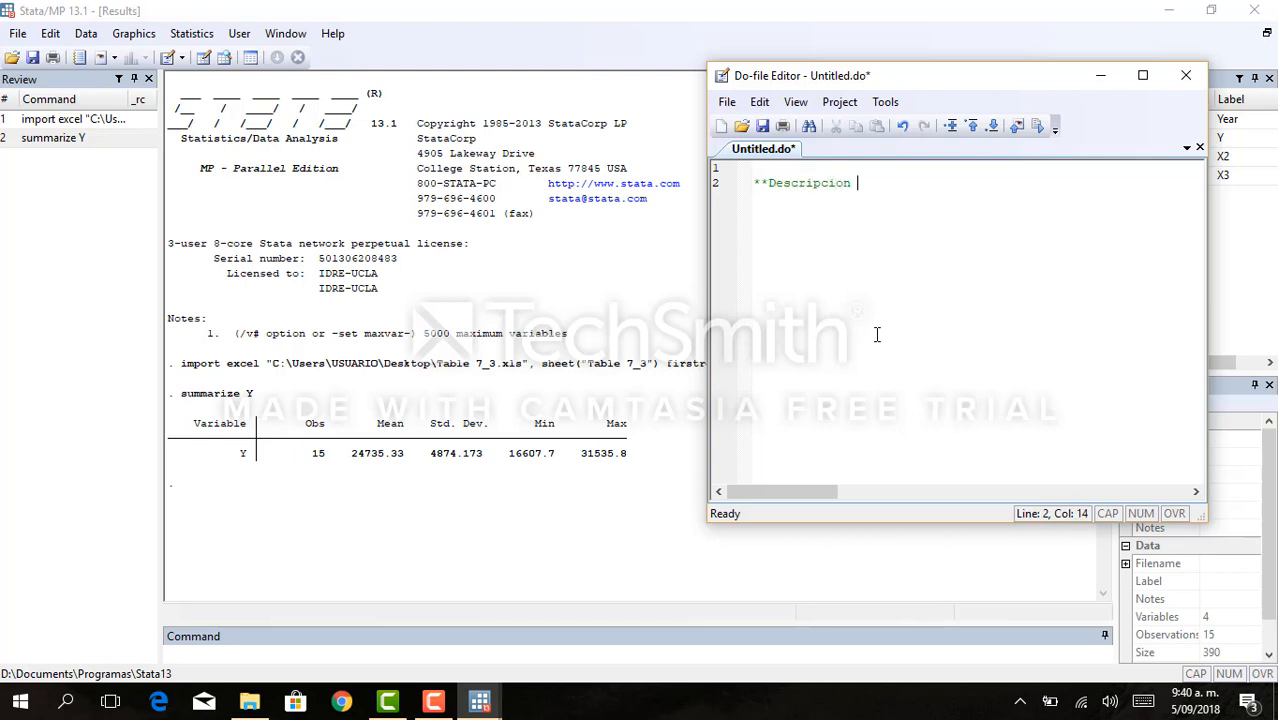
{"action": "key", "text": "BackSpace"}
{"action": "key", "text": "BackSpace"}
{"action": "key", "text": "BackSpace"}
{"action": "type", "text": "ón de Y"}
{"action": "type", "text": "ariables**"}
{"action": "key", "text": "Return"}
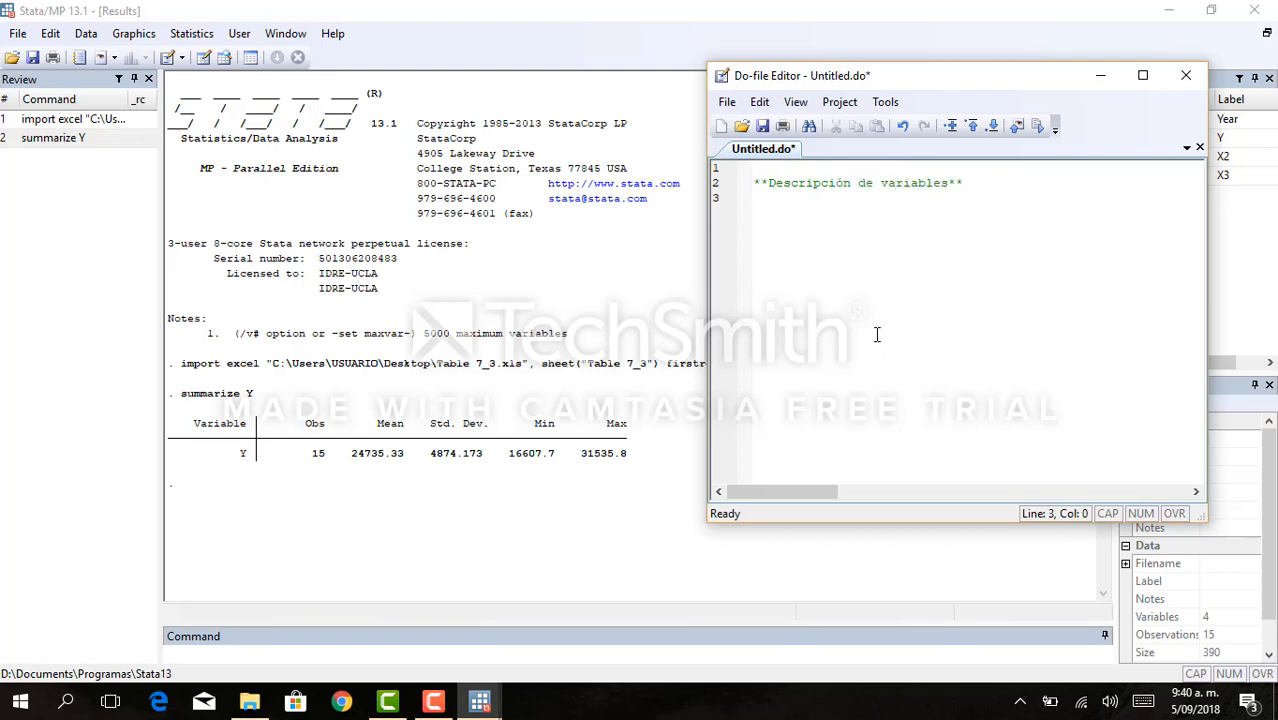
- Add the command sum Y on line 4 of the do-file and execute only that selection
{"action": "key", "text": "Return"}
{"action": "key", "text": "Caps_Lock"}
{"action": "key", "text": "Caps_Lock"}
{"action": "type", "text": "s"}
{"action": "type", "text": "um"}
{"action": "key", "text": "Caps_Lock"}
{"action": "type", "text": "Y"}
{"action": "left_click_drag", "start_coordinate": [815, 213], "coordinate": [736, 203]}
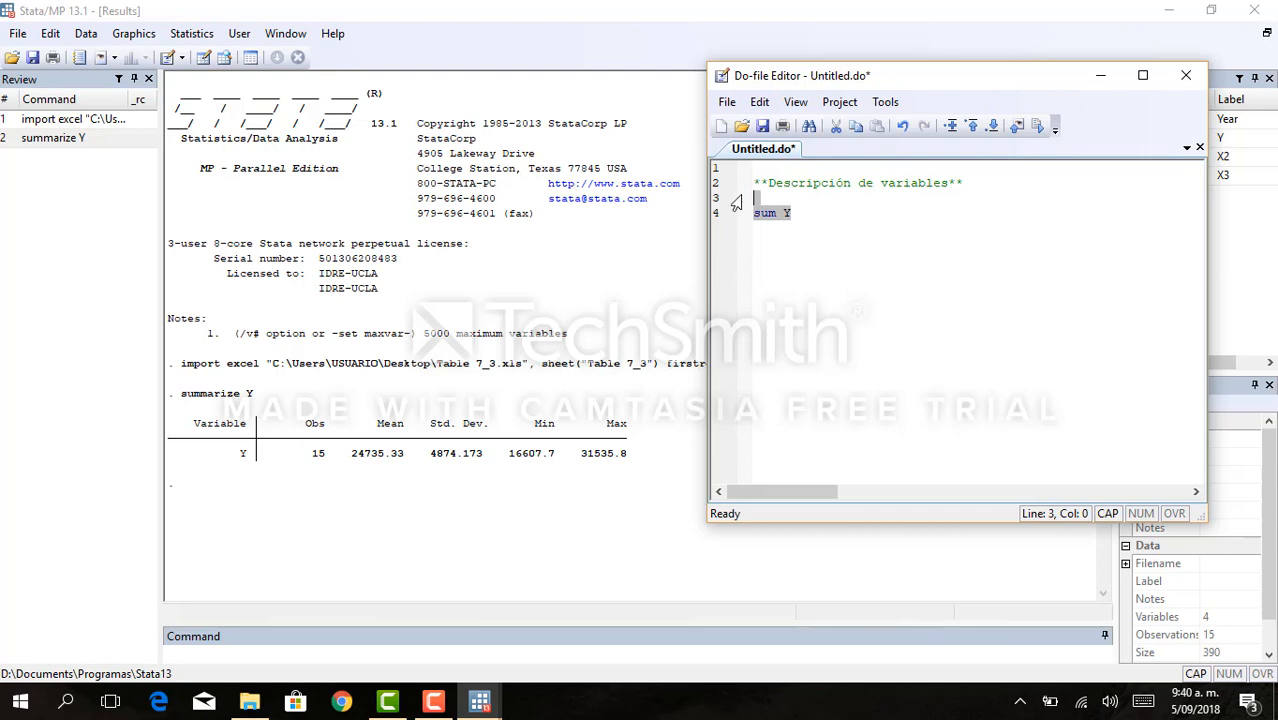
{"action": "key", "text": "ctrl+d"}
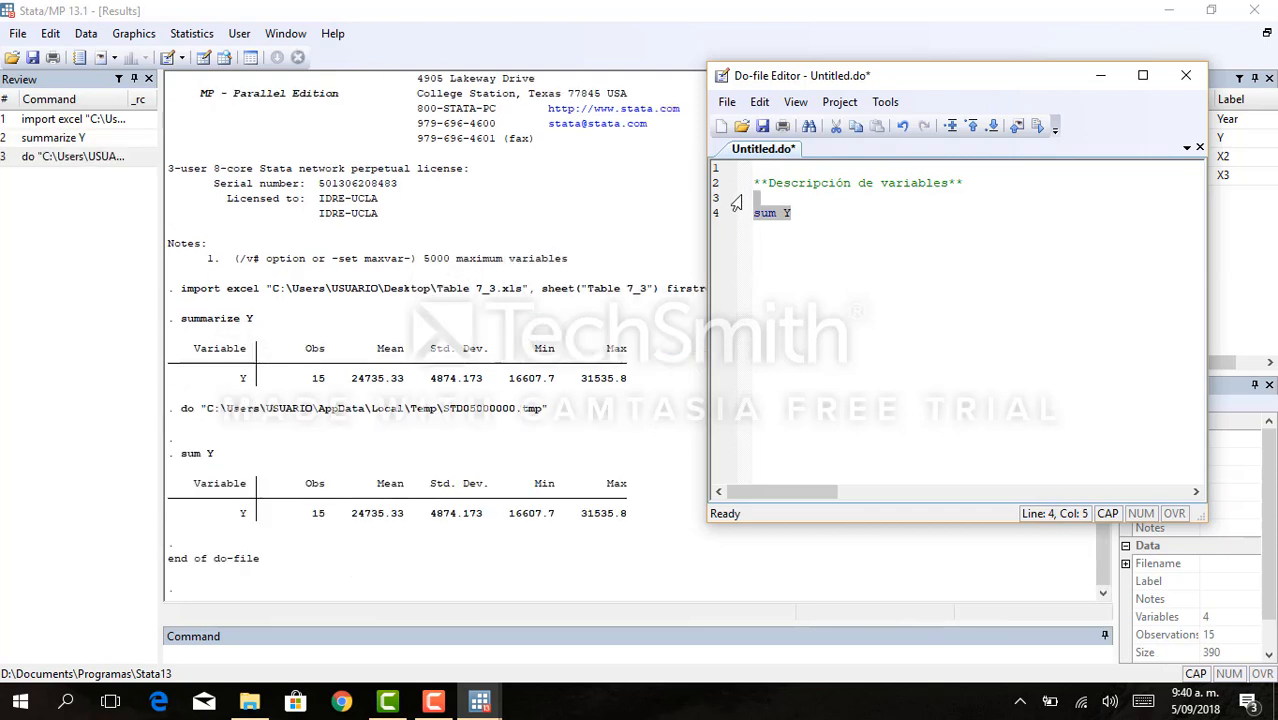
- Close the untitled do-file without saving and exit Stata, discarding the data changes
{"action": "left_click", "coordinate": [1182, 76]}
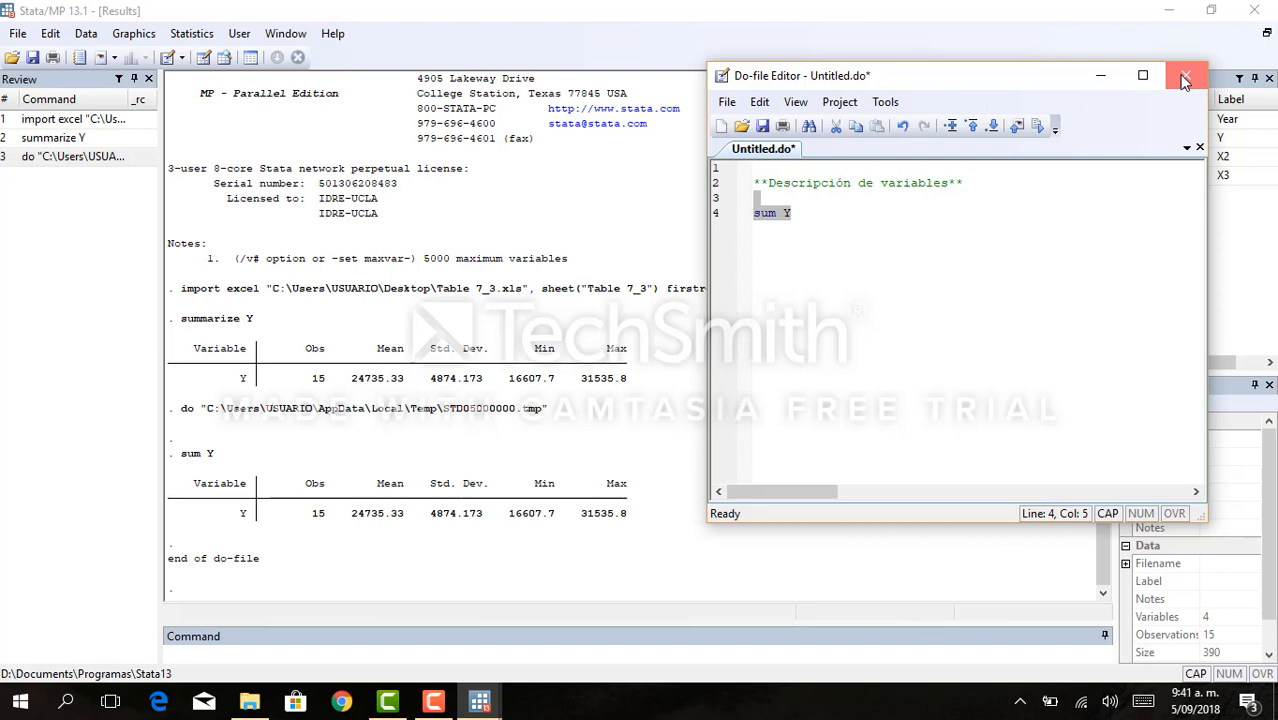
{"action": "left_click", "coordinate": [1183, 79]}
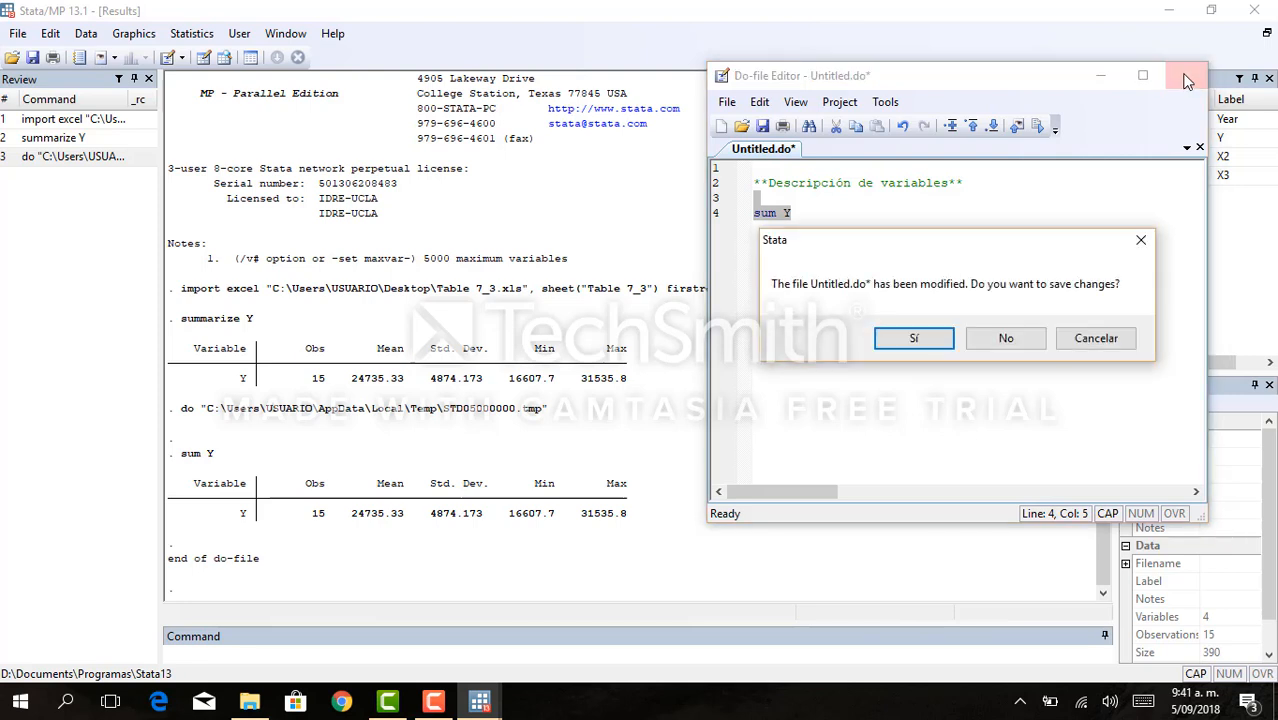
{"action": "left_click", "coordinate": [1010, 340]}
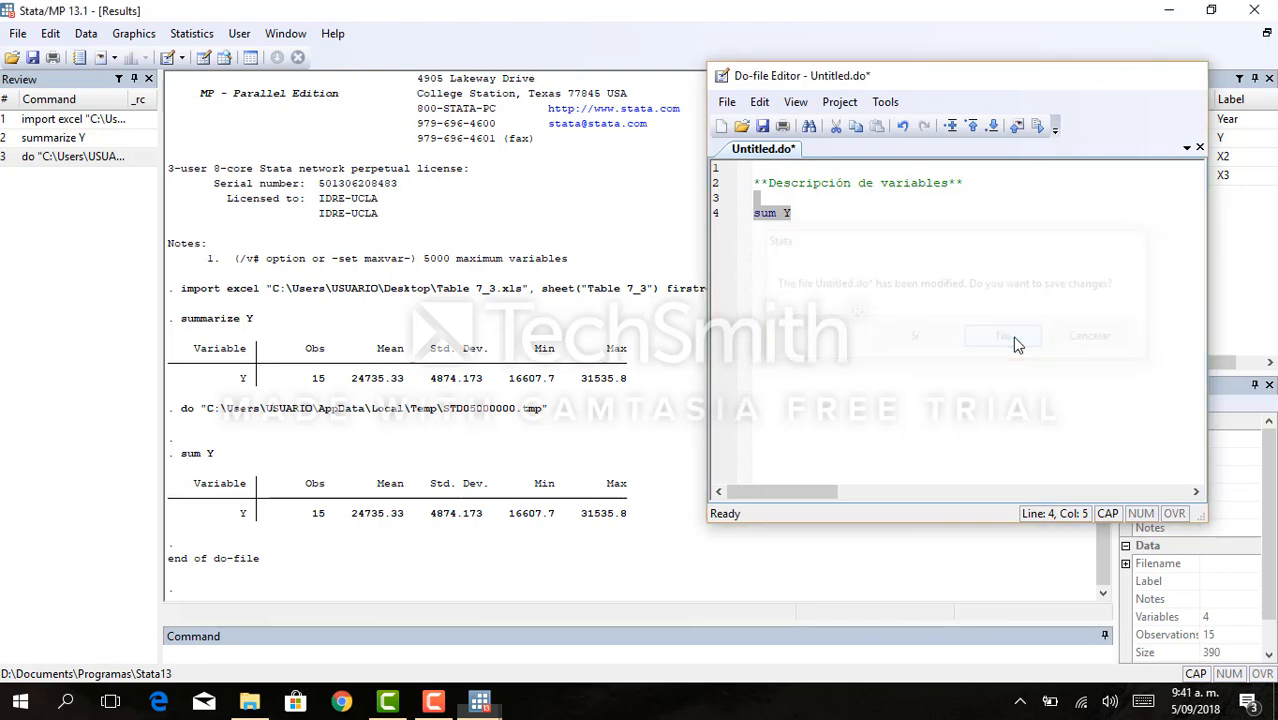
{"action": "left_click", "coordinate": [1263, 9]}
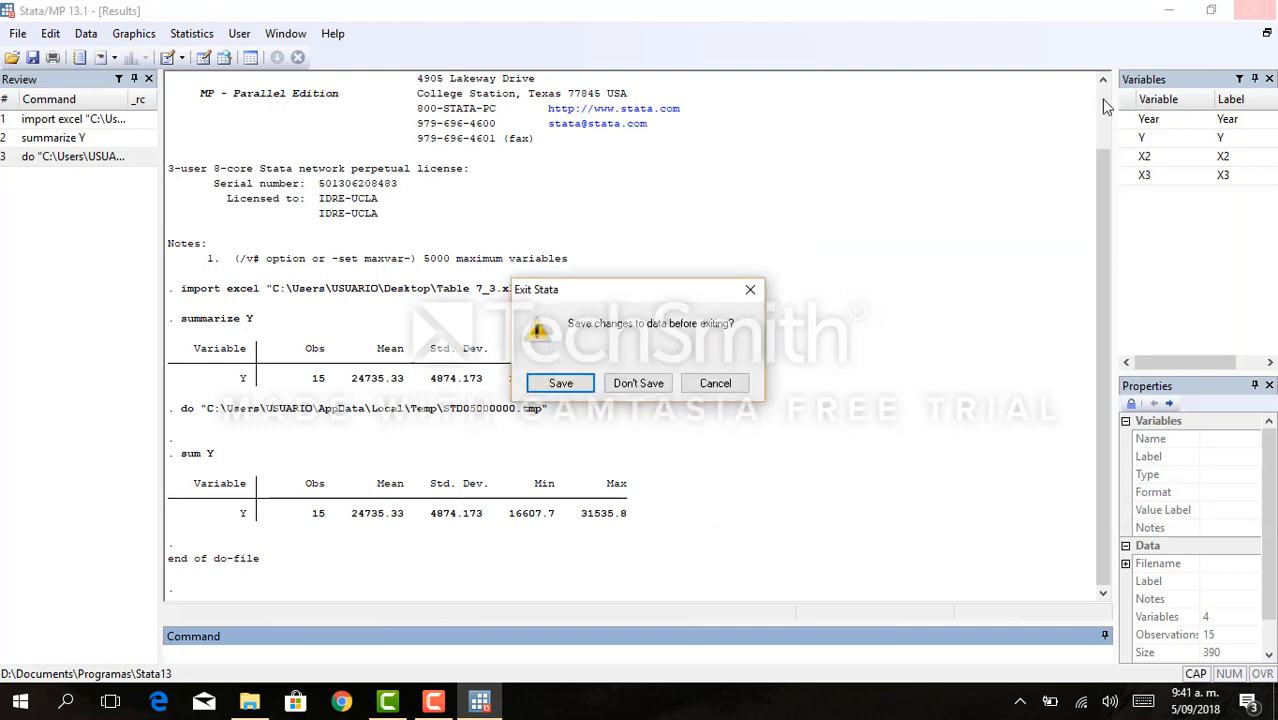
{"action": "left_click", "coordinate": [634, 383]}
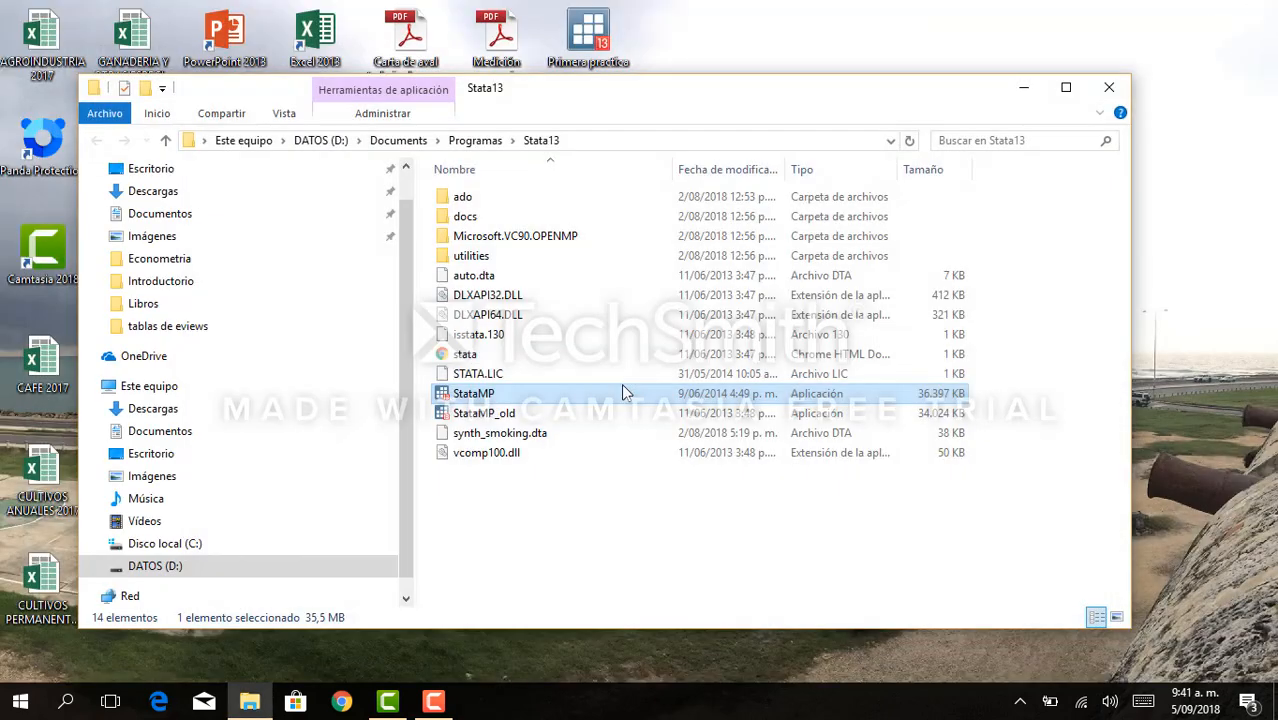
- Minimize the Stata13 folder window and open the Primera practica do-file from the desktop
{"action": "left_click", "coordinate": [823, 51]}
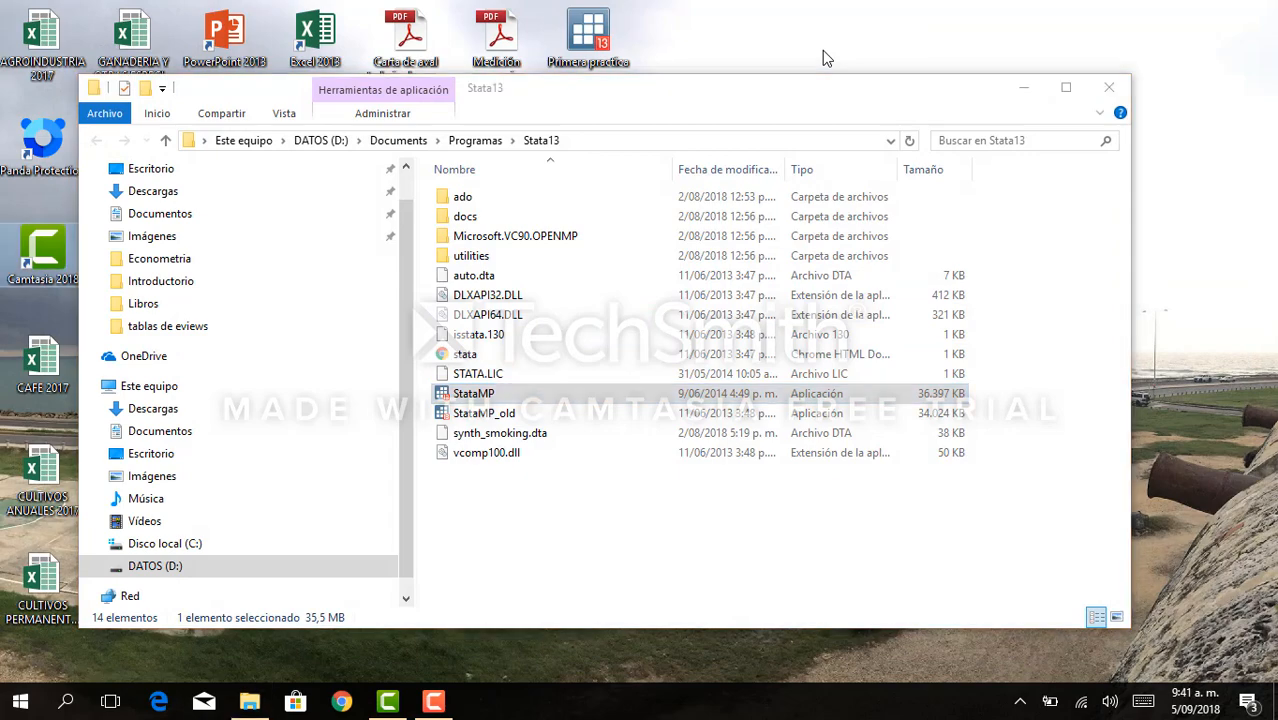
{"action": "left_click", "coordinate": [1023, 87]}
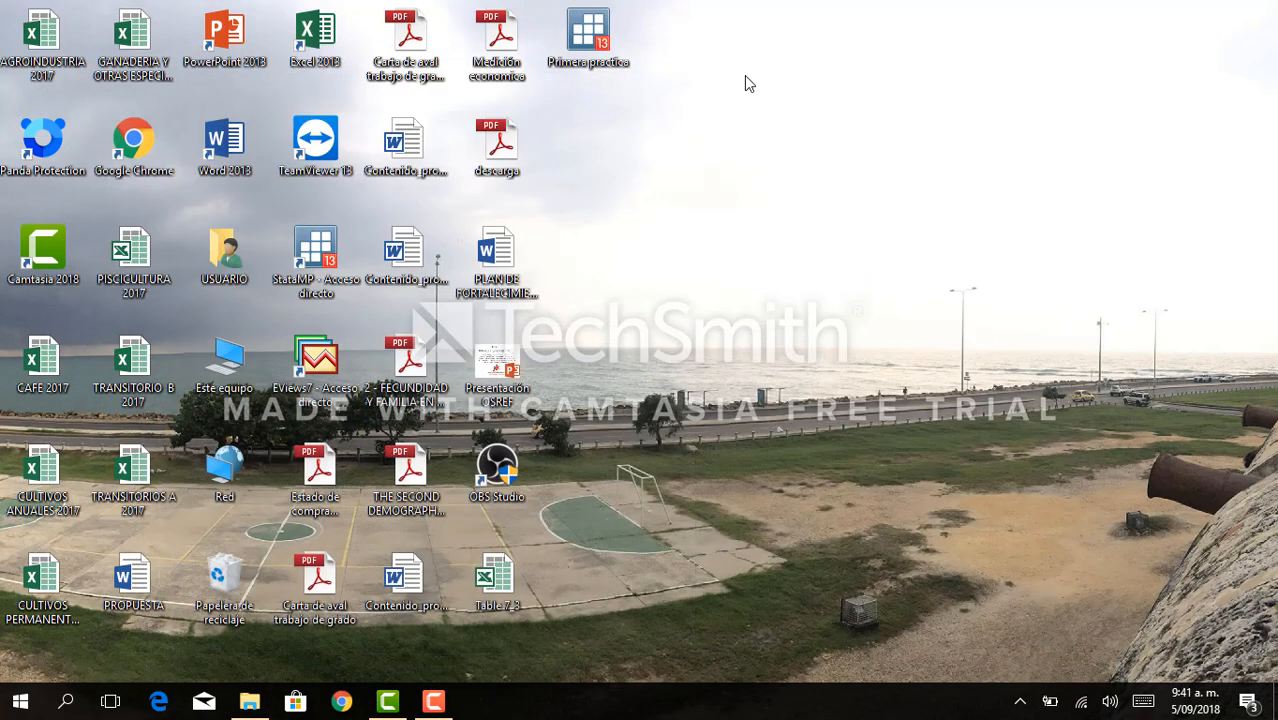
{"action": "double_click", "coordinate": [577, 40]}
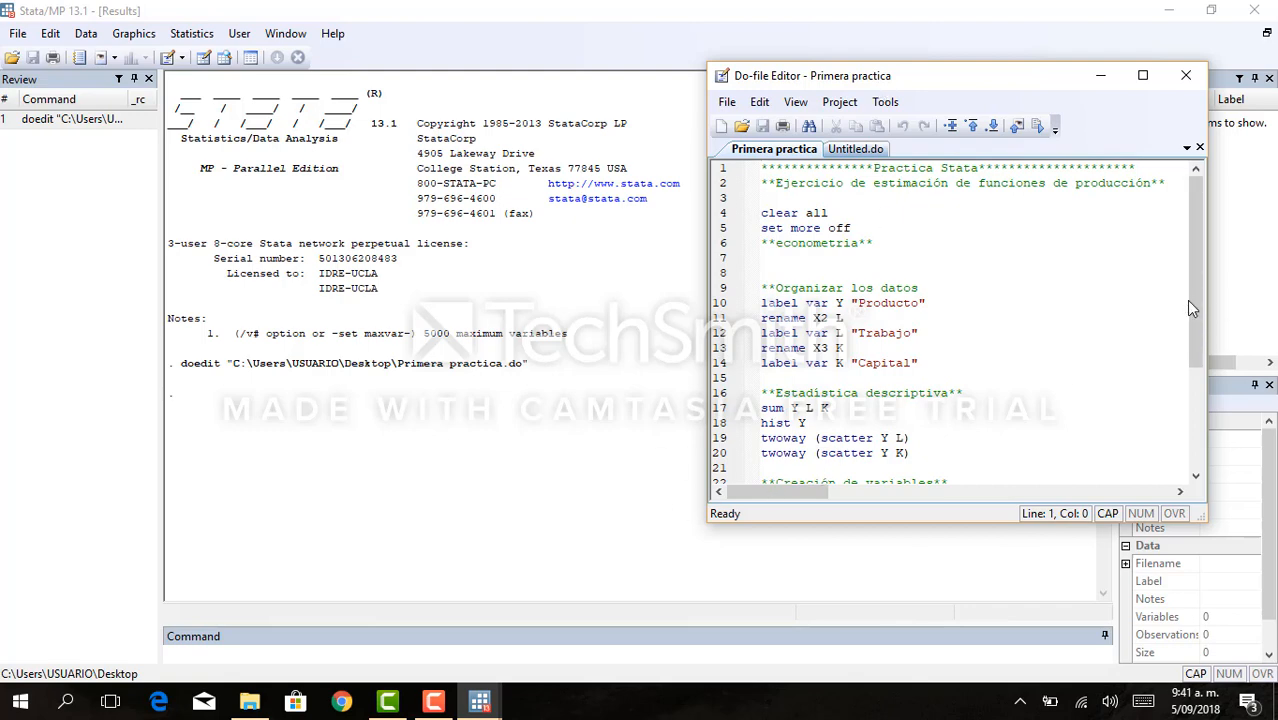
{"action": "left_click_drag", "start_coordinate": [1190, 308], "coordinate": [1189, 263]}
- Import the Excel file Table 7_3.xls from the desktop, using its first row as variable names
{"action": "left_click", "coordinate": [20, 35]}
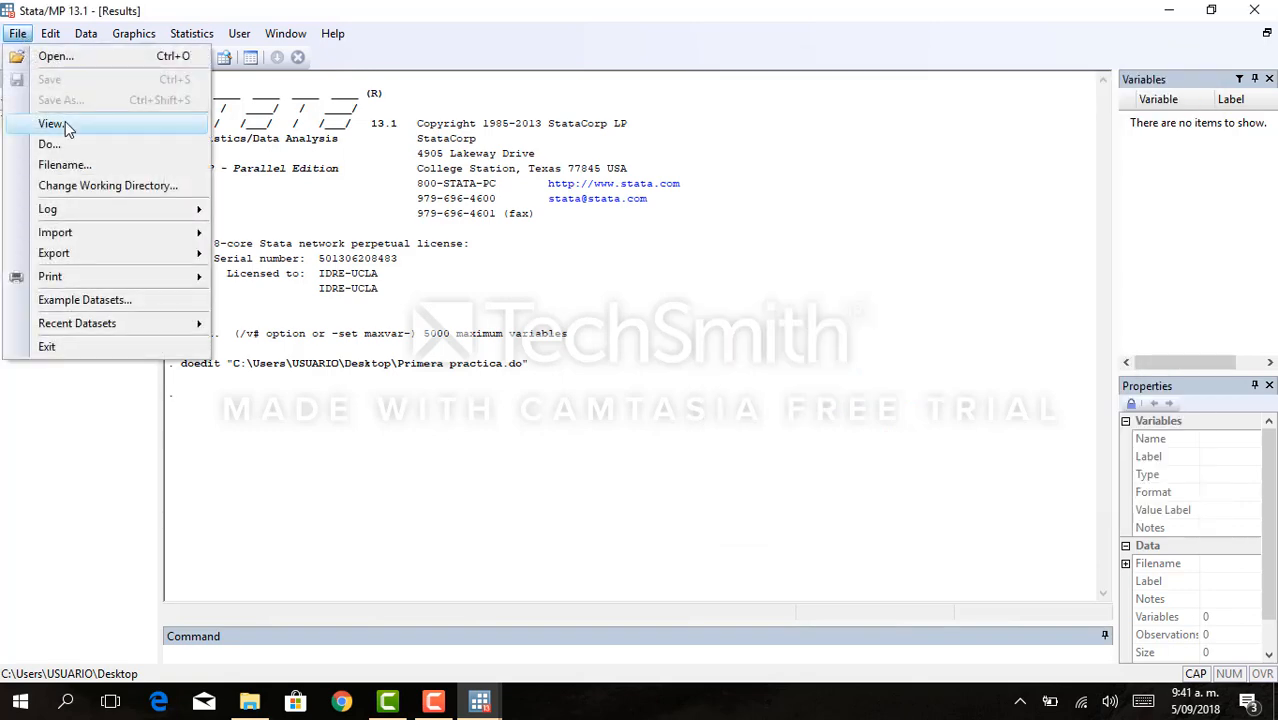
{"action": "mouse_move", "coordinate": [102, 236]}
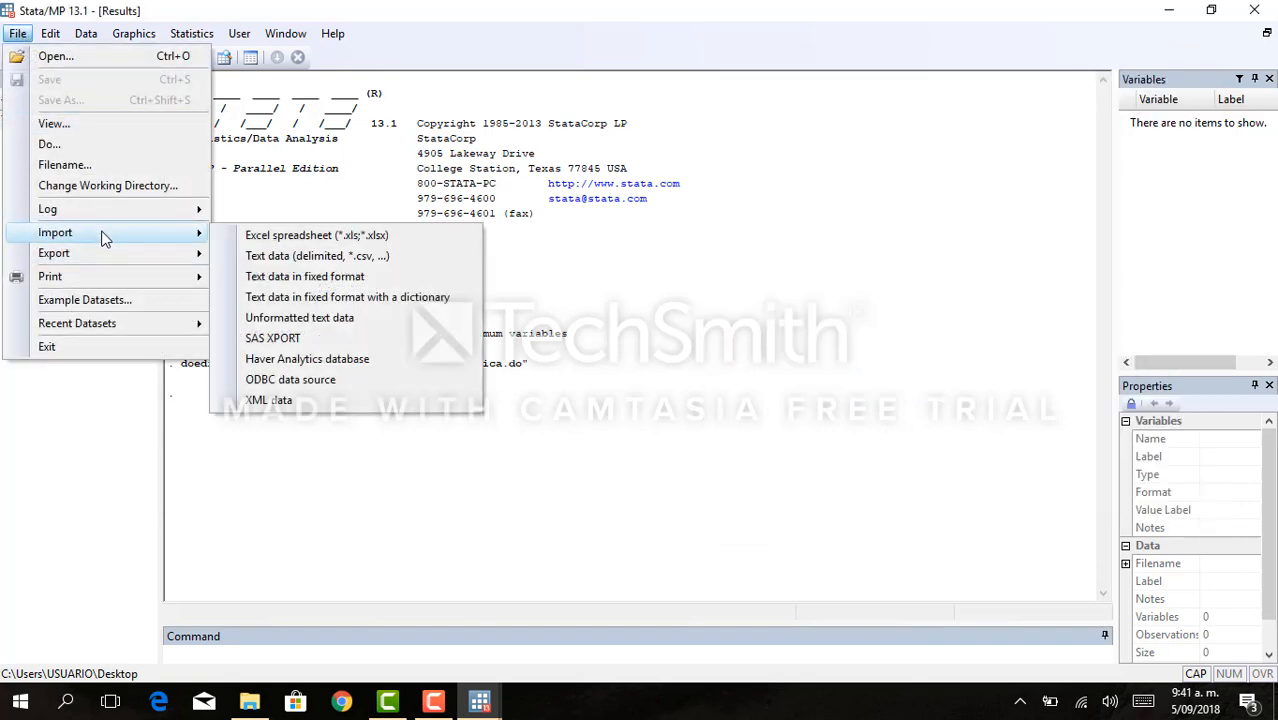
{"action": "left_click", "coordinate": [296, 236]}
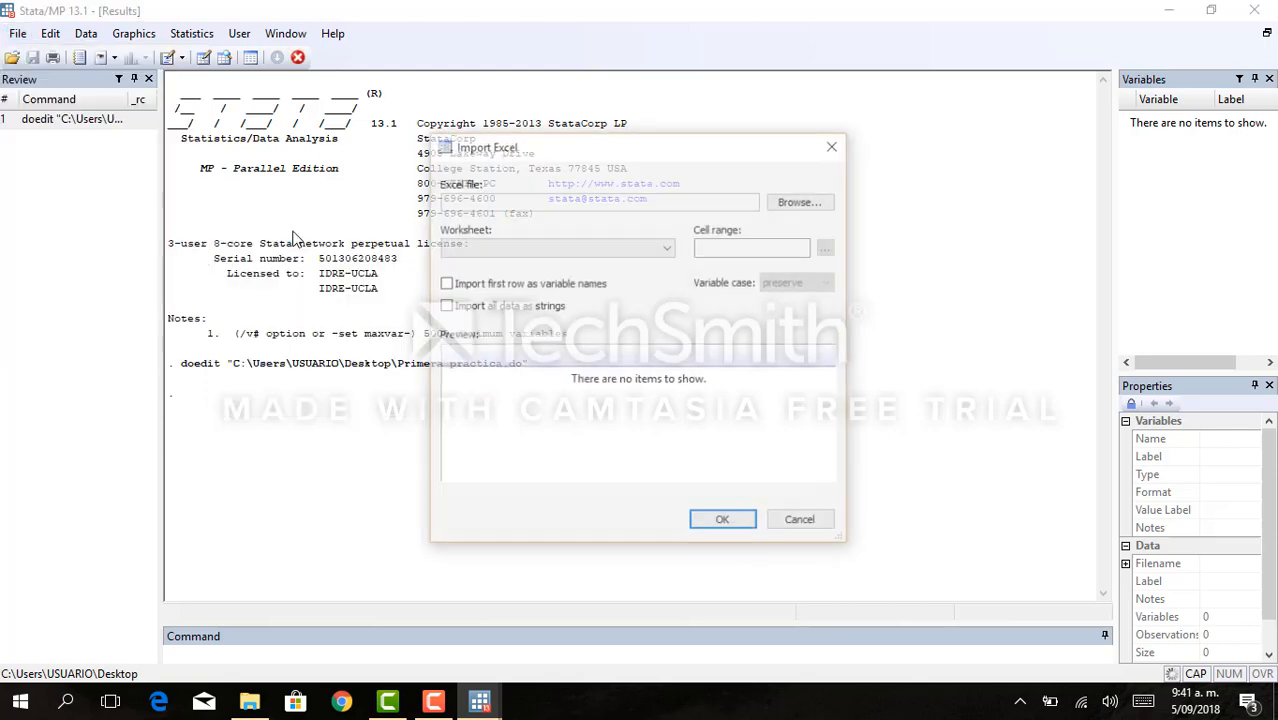
{"action": "left_click", "coordinate": [806, 202]}
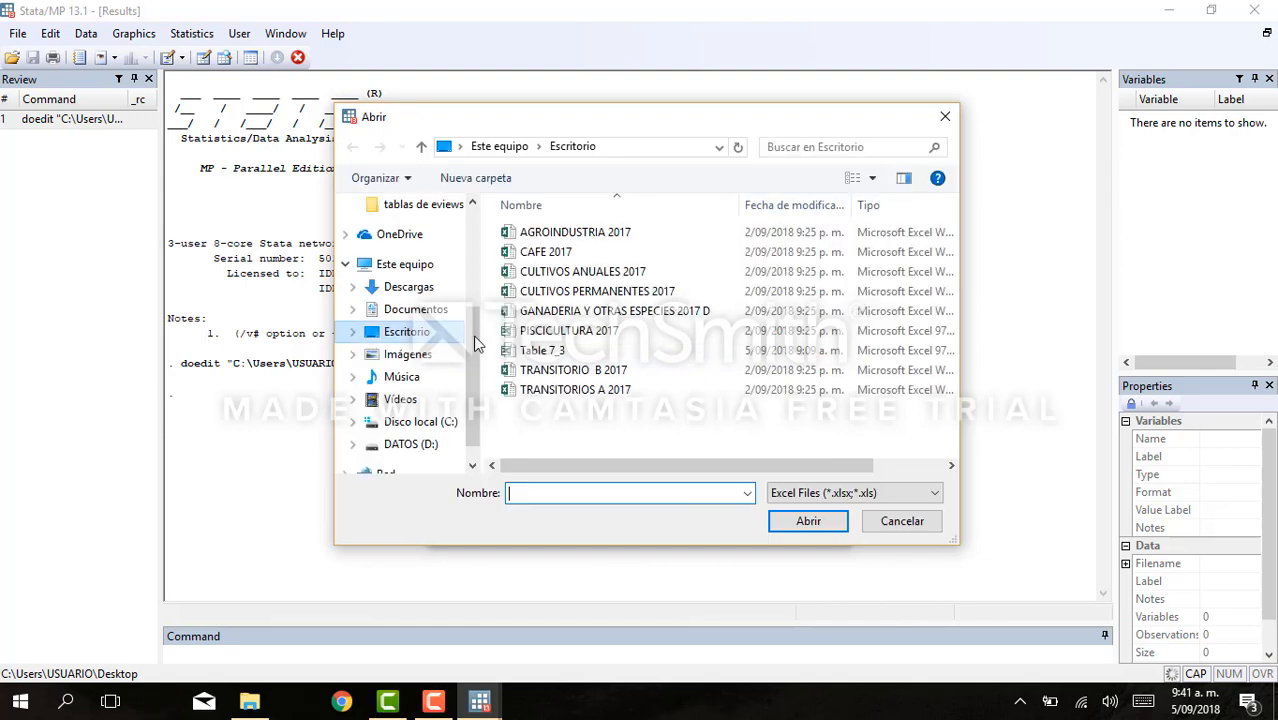
{"action": "left_click", "coordinate": [542, 350]}
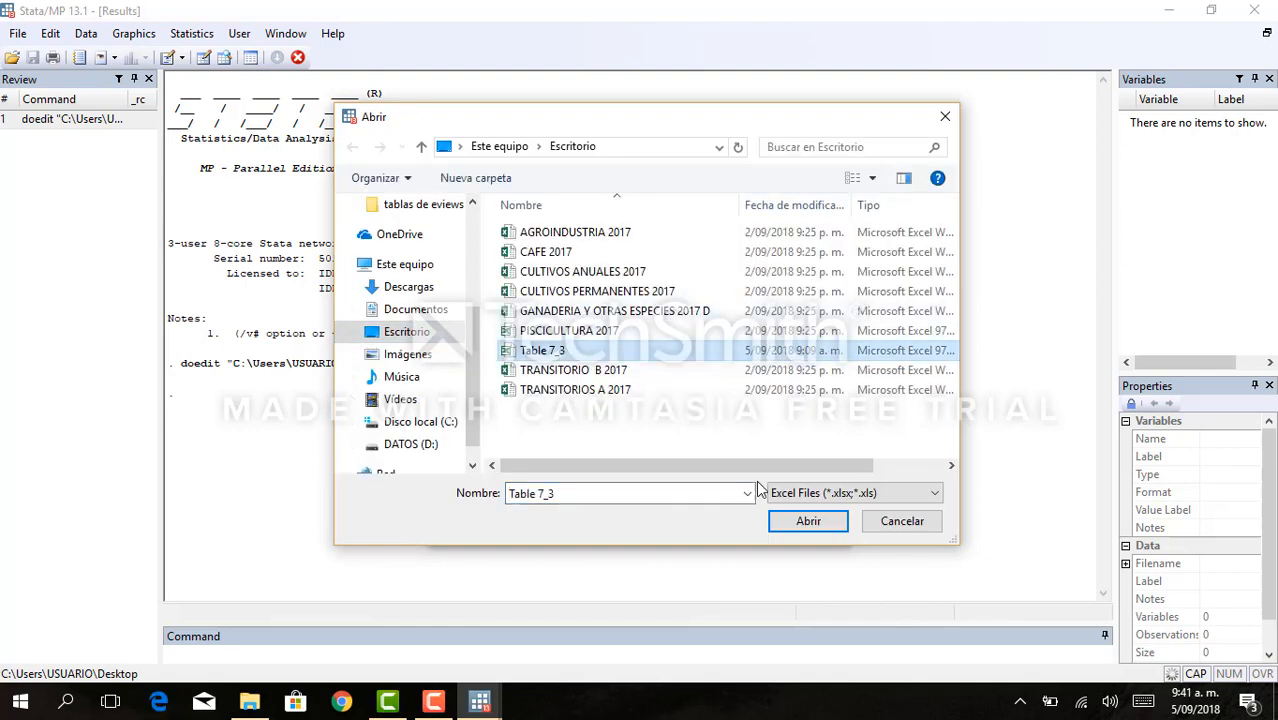
{"action": "left_click", "coordinate": [826, 520]}
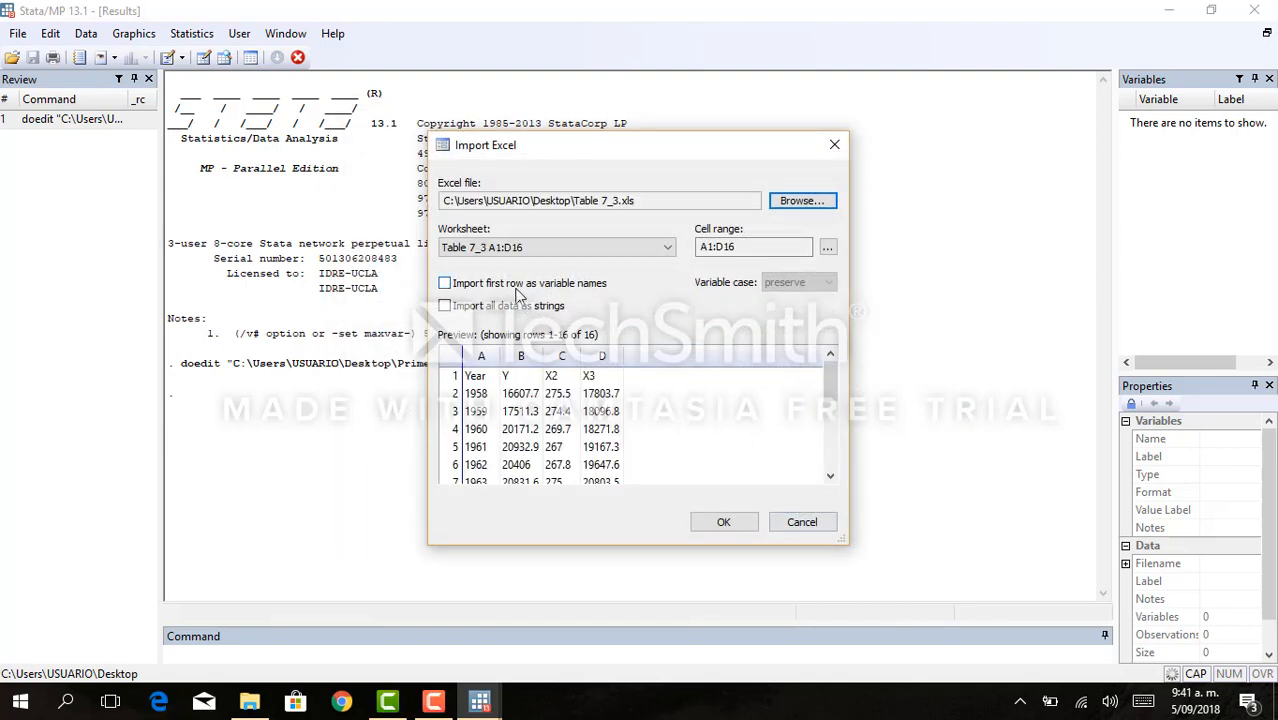
{"action": "left_click", "coordinate": [517, 284]}
{"action": "left_click", "coordinate": [724, 522]}
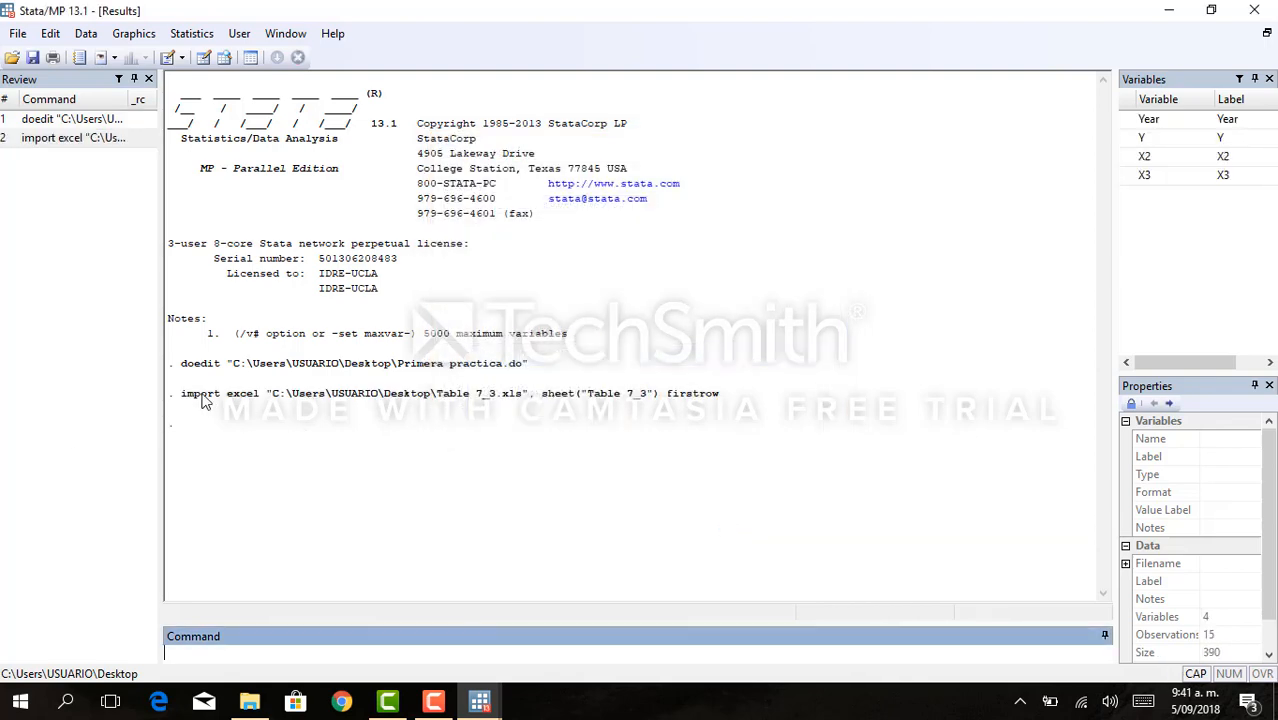
- Copy the executed import excel command from the results into line 8 of the Primera practica do-file, below the econometria comment
{"action": "left_click_drag", "start_coordinate": [181, 393], "coordinate": [768, 408]}
{"action": "key", "text": "ctrl+c"}
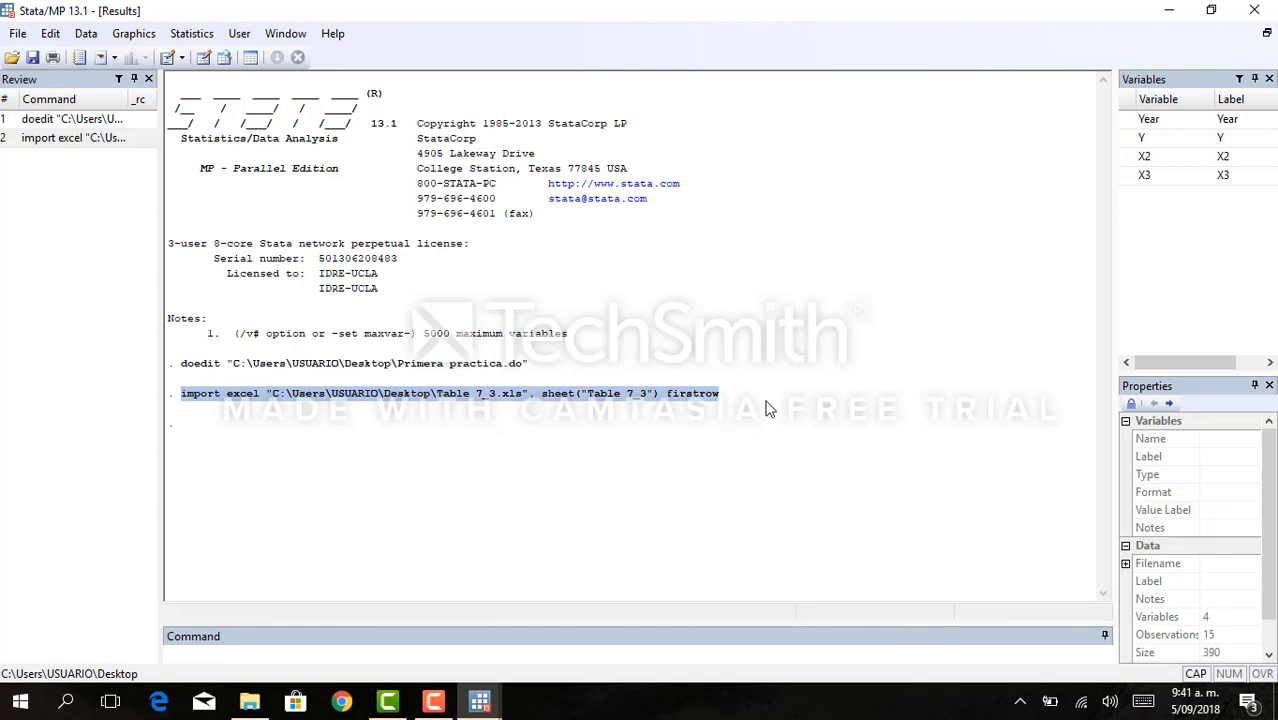
{"action": "left_click", "coordinate": [478, 705]}
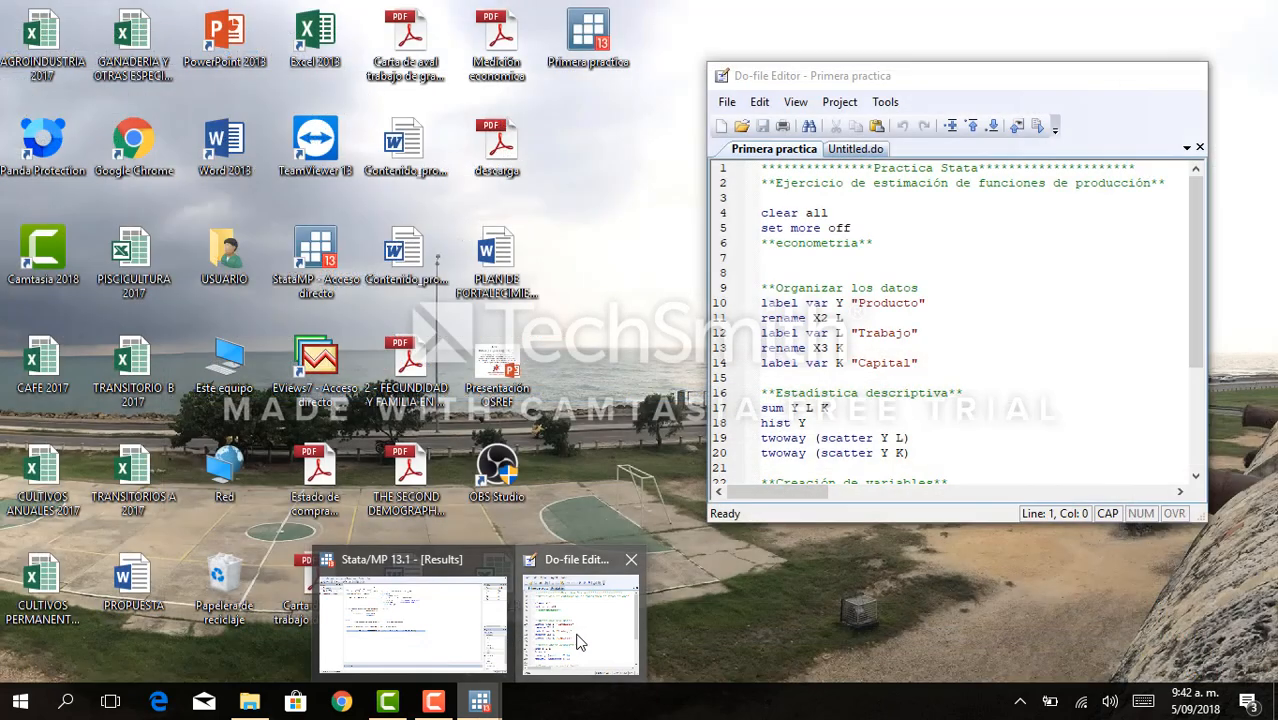
{"action": "left_click", "coordinate": [578, 630]}
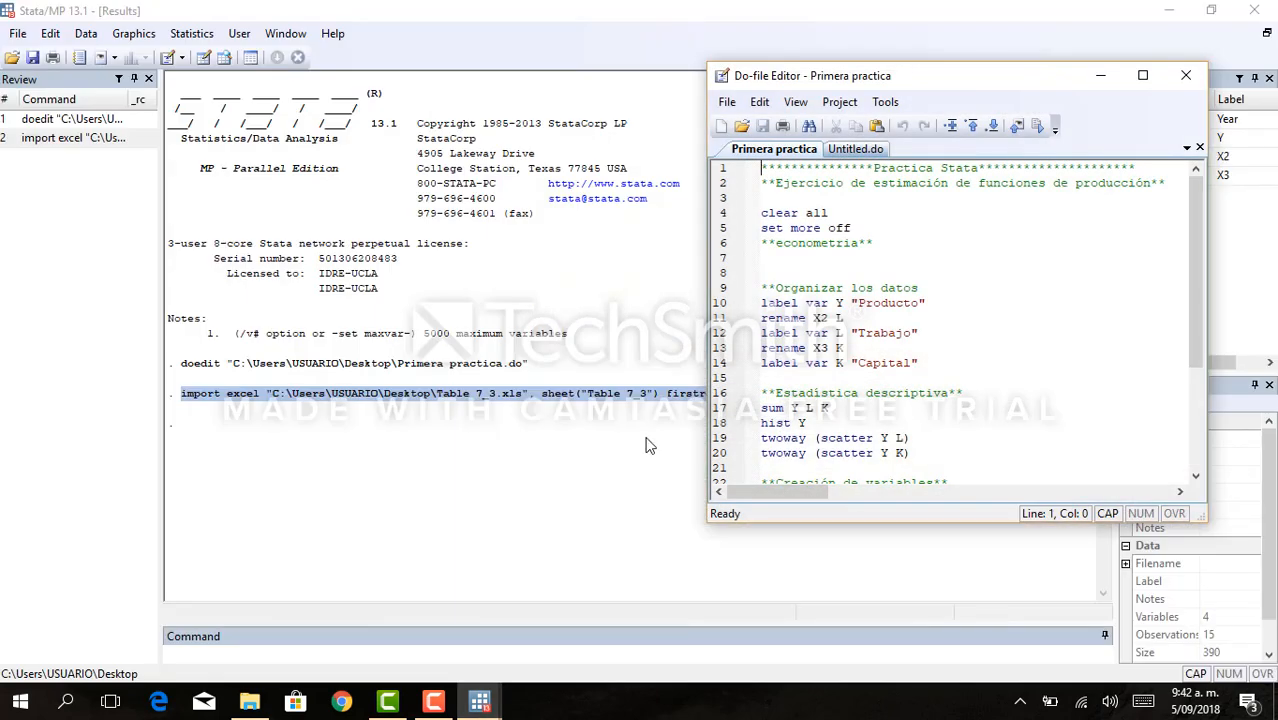
{"action": "left_click", "coordinate": [810, 258]}
{"action": "key", "text": "Return"}
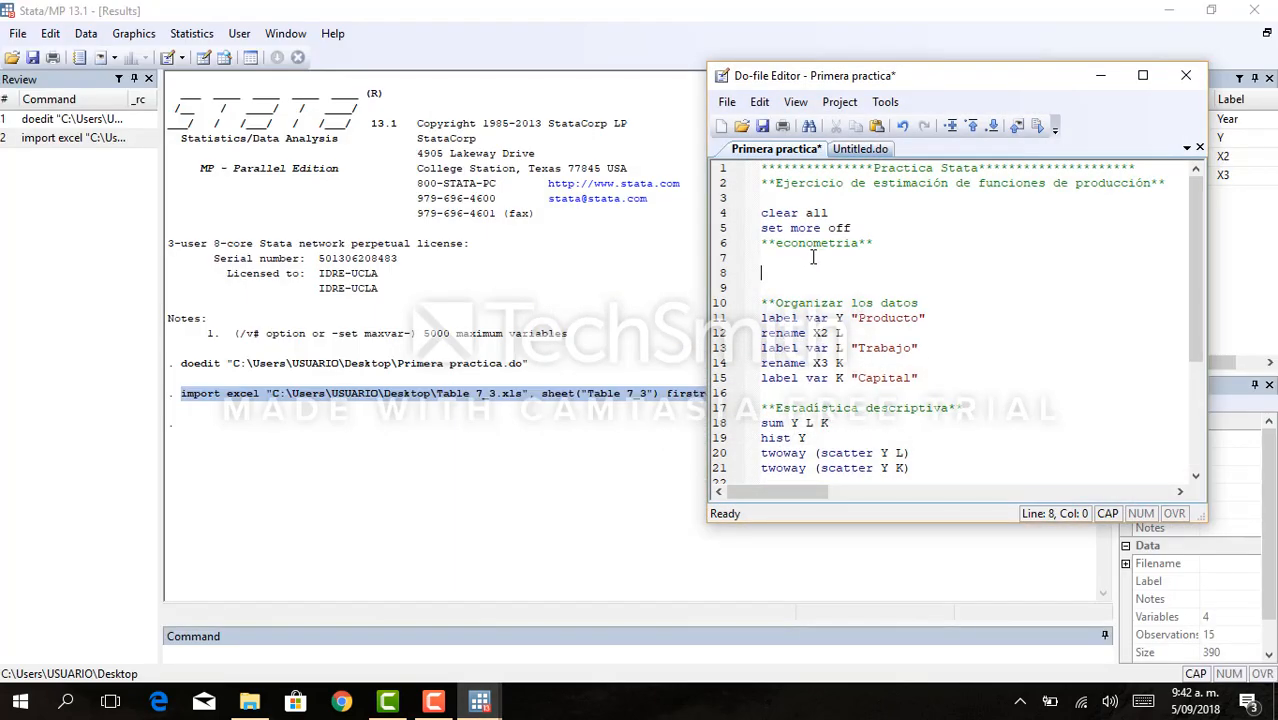
{"action": "key", "text": "ctrl+v"}
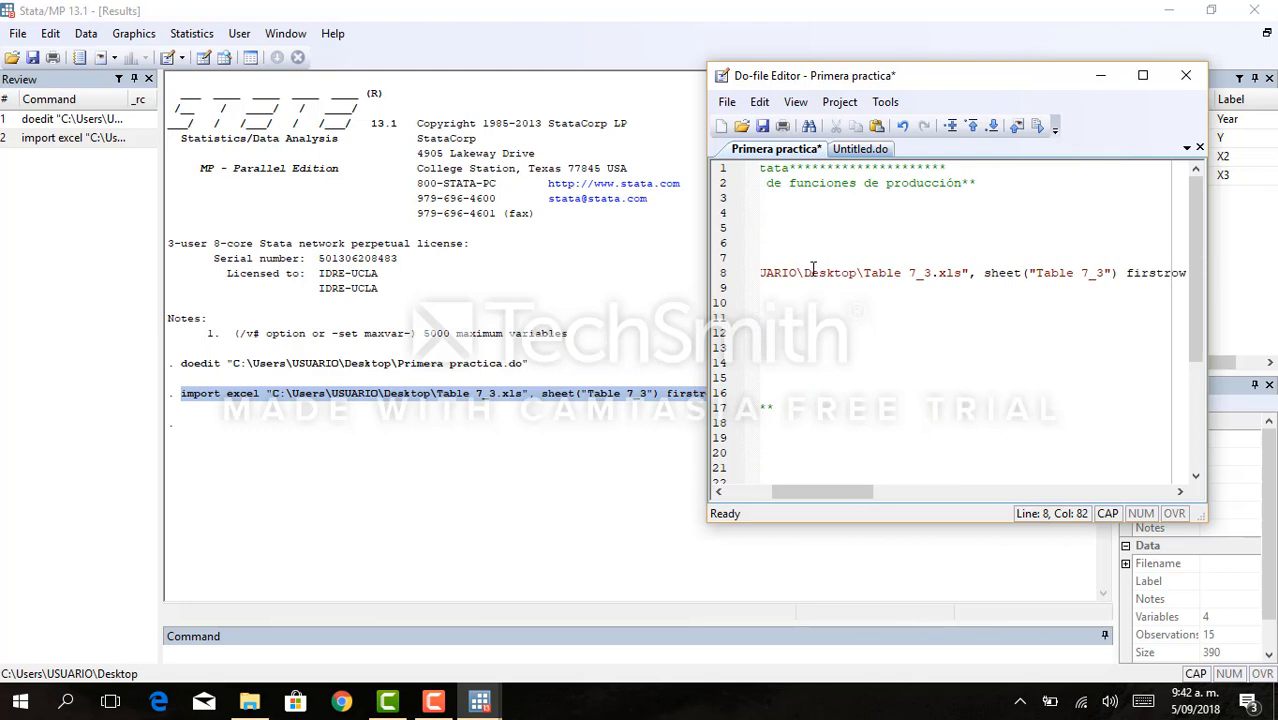
{"action": "key", "text": "Return"}
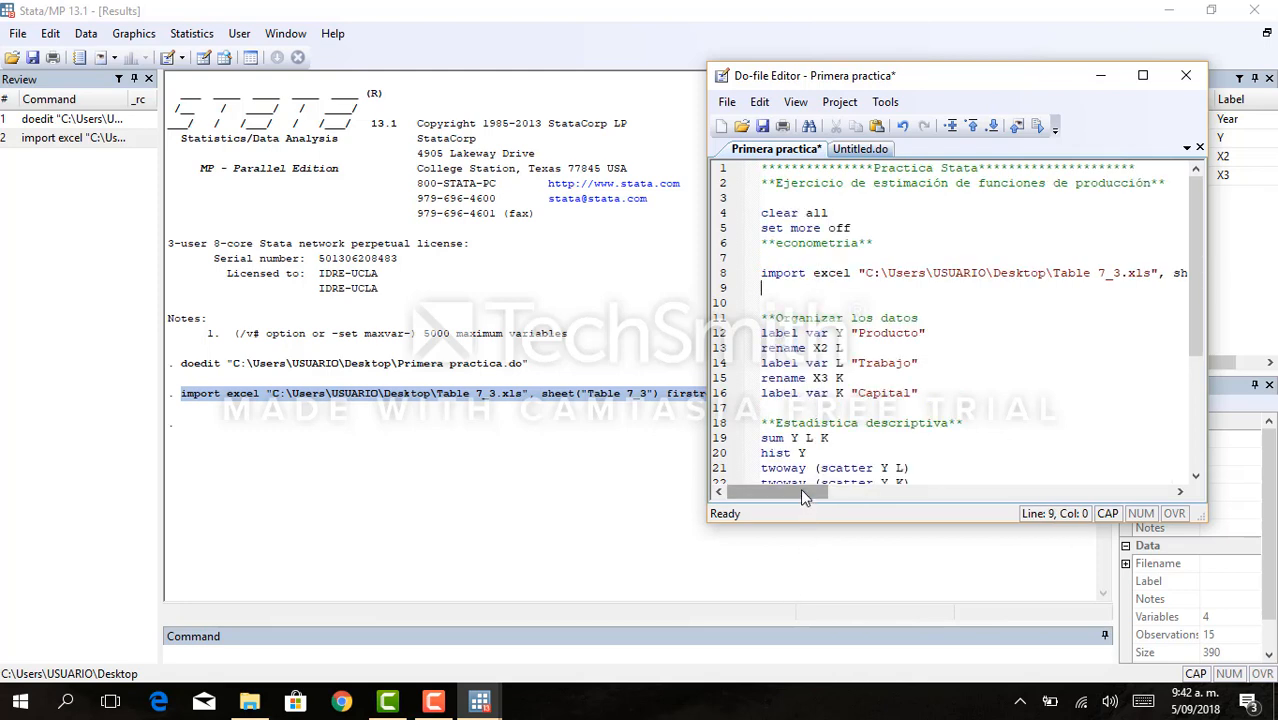
- Review the do-file's commands from clear all and set more off down to the descriptive statistics section
{"action": "left_click", "coordinate": [867, 229]}
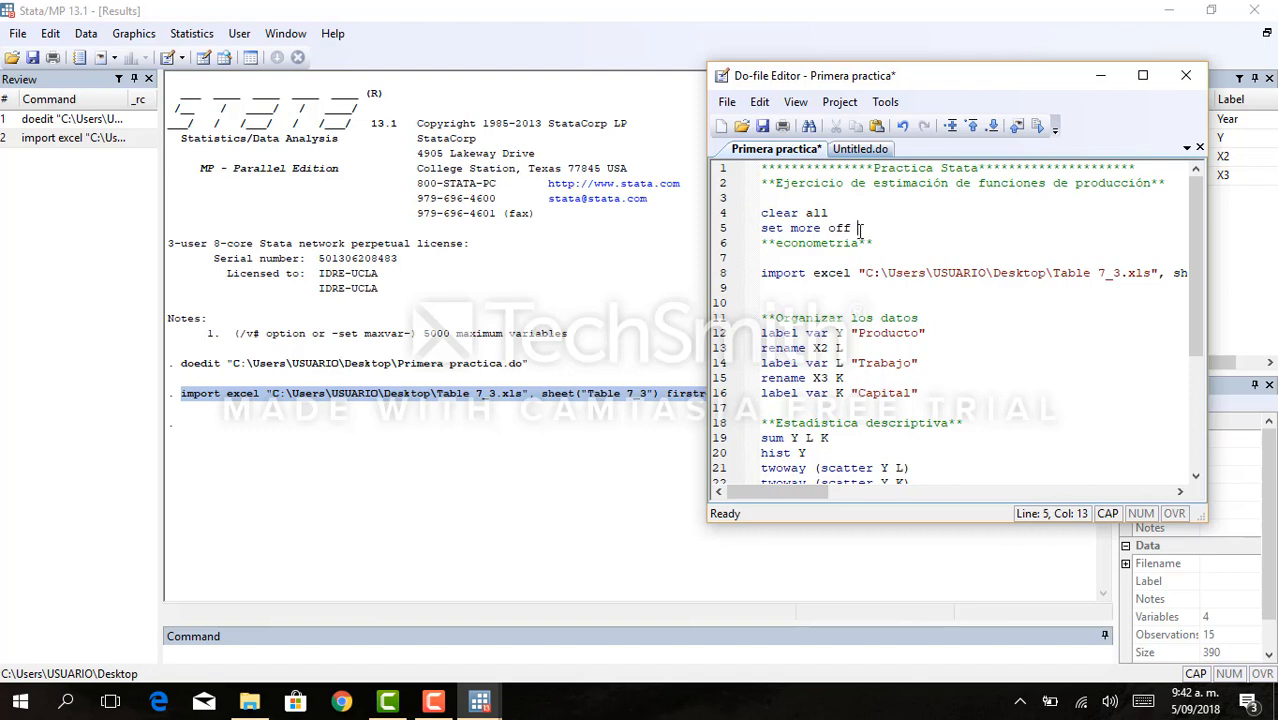
{"action": "left_click_drag", "start_coordinate": [860, 230], "coordinate": [760, 210]}
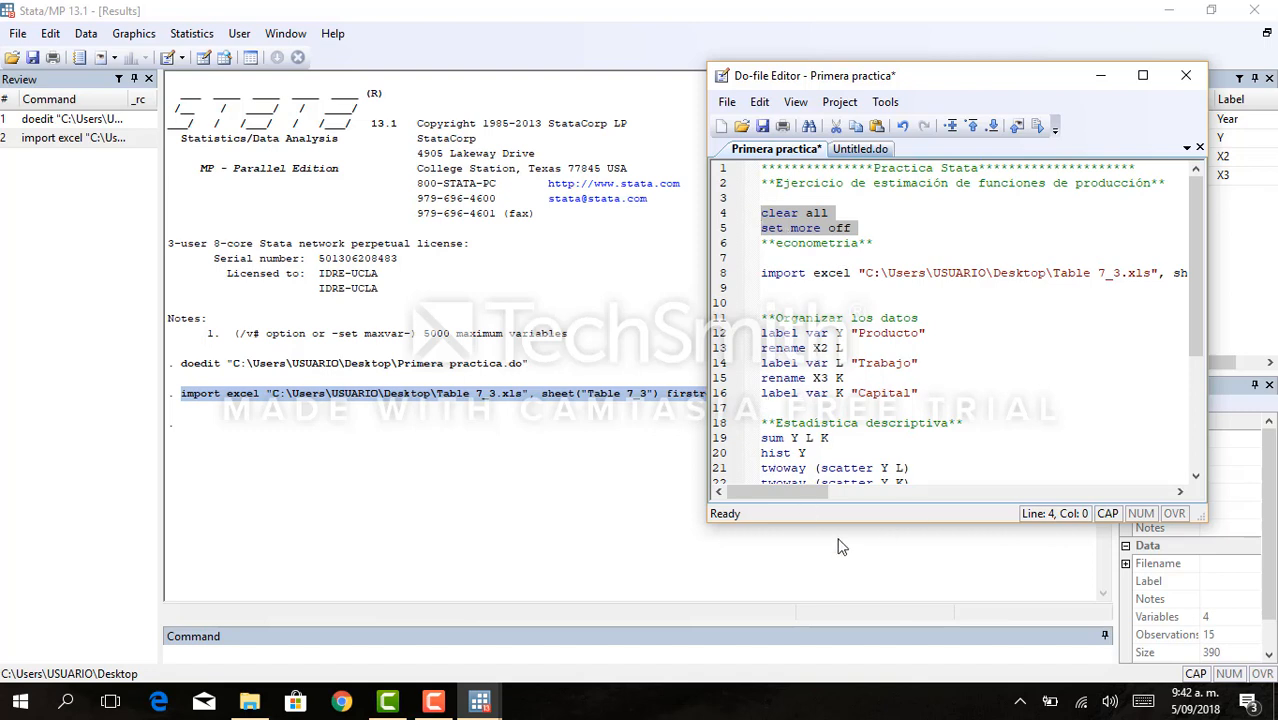
{"action": "left_click", "coordinate": [848, 272]}
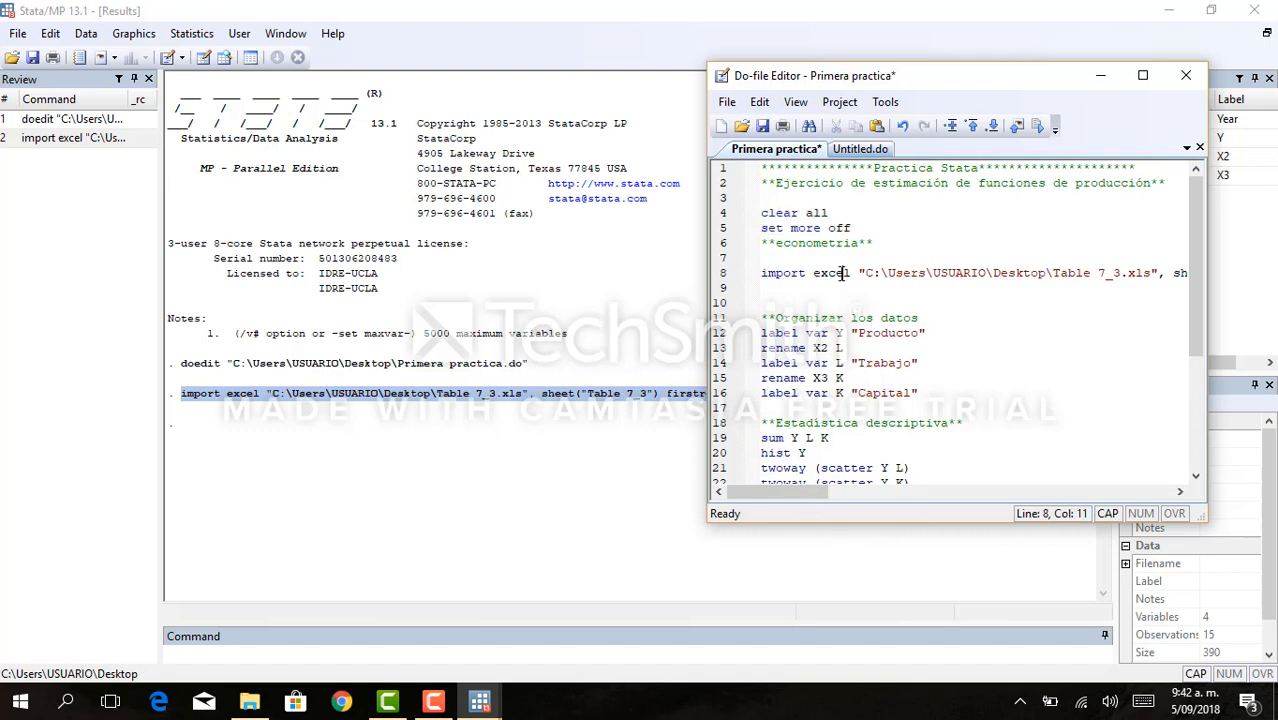
{"action": "key", "text": "Down"}
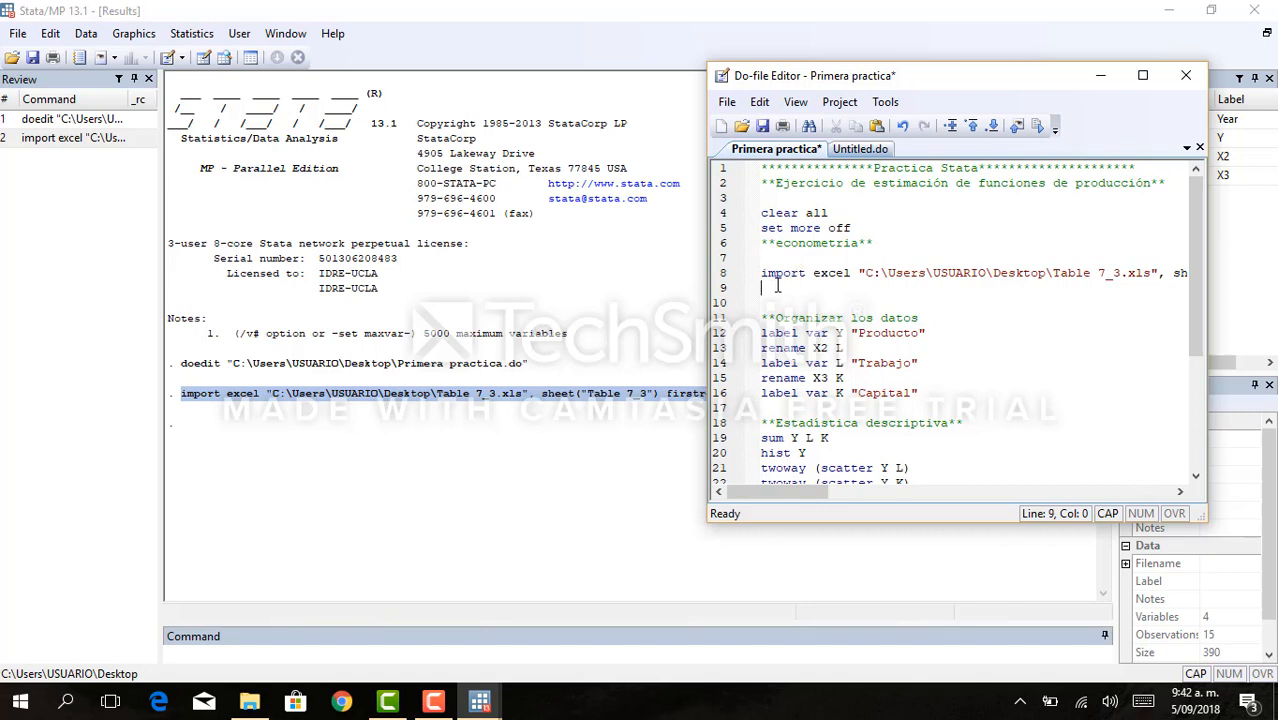
{"action": "key", "text": "Down"}
{"action": "key", "text": "Down"}
{"action": "key", "text": "Down"}
{"action": "key", "text": "Down"}
{"action": "key", "text": "Down"}
{"action": "key", "text": "Down"}
{"action": "key", "text": "Down"}
{"action": "key", "text": "Down"}
{"action": "key", "text": "Down"}
{"action": "key", "text": "Down"}
{"action": "key", "text": "Down"}
{"action": "key", "text": "Down"}
{"action": "key", "text": "Down"}
{"action": "key", "text": "Down"}
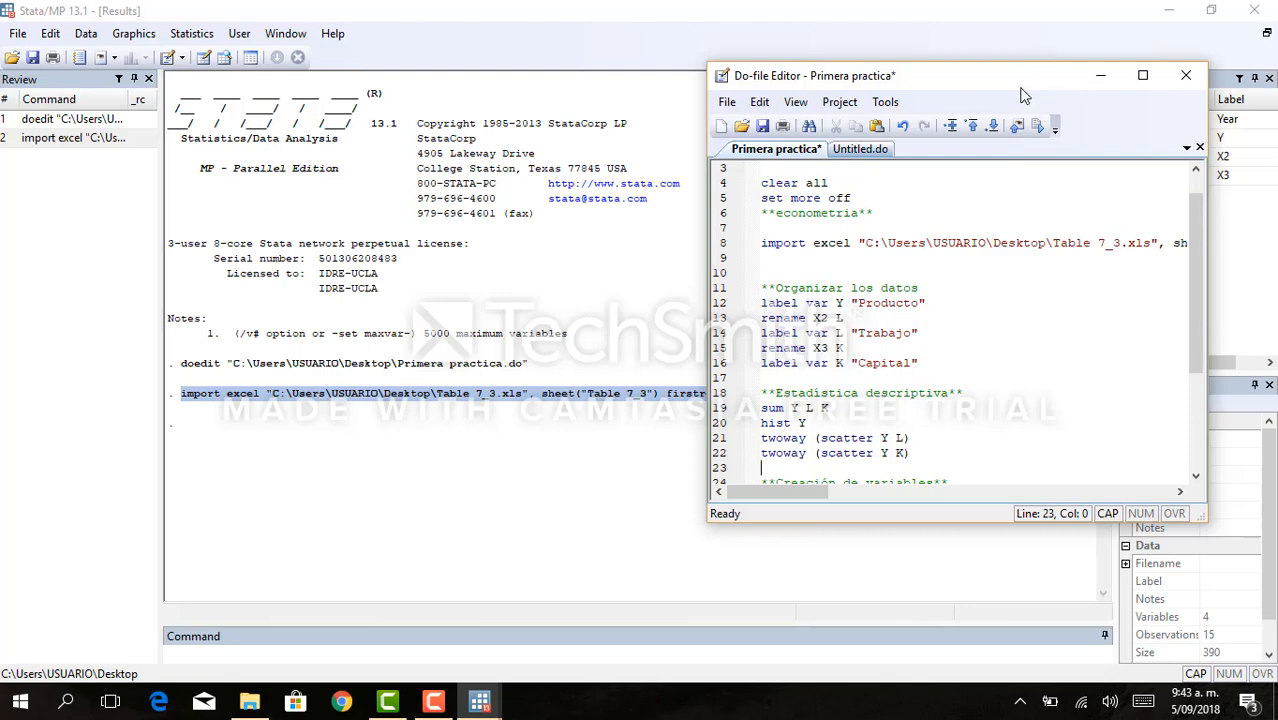
- Move the do-file window clear of the variables list and execute only the line label var Y "Producto"
{"action": "left_click_drag", "start_coordinate": [1009, 85], "coordinate": [676, 66]}
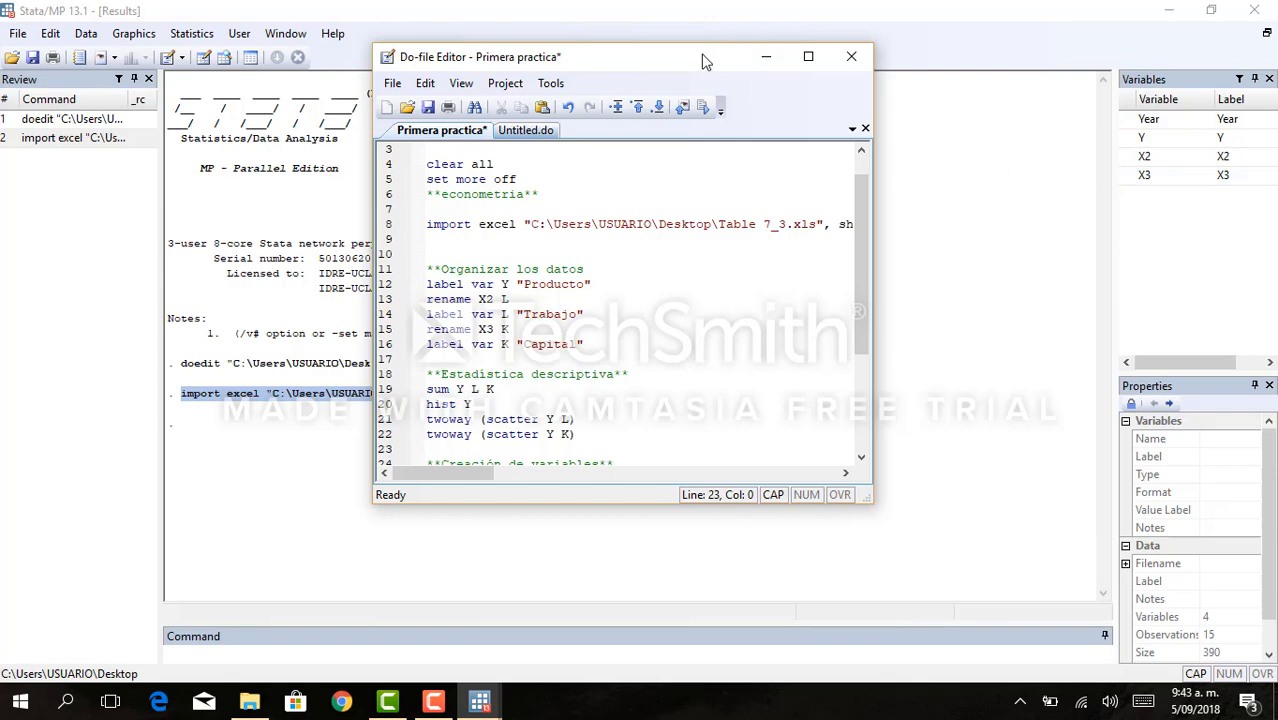
{"action": "left_click_drag", "start_coordinate": [703, 60], "coordinate": [917, 98]}
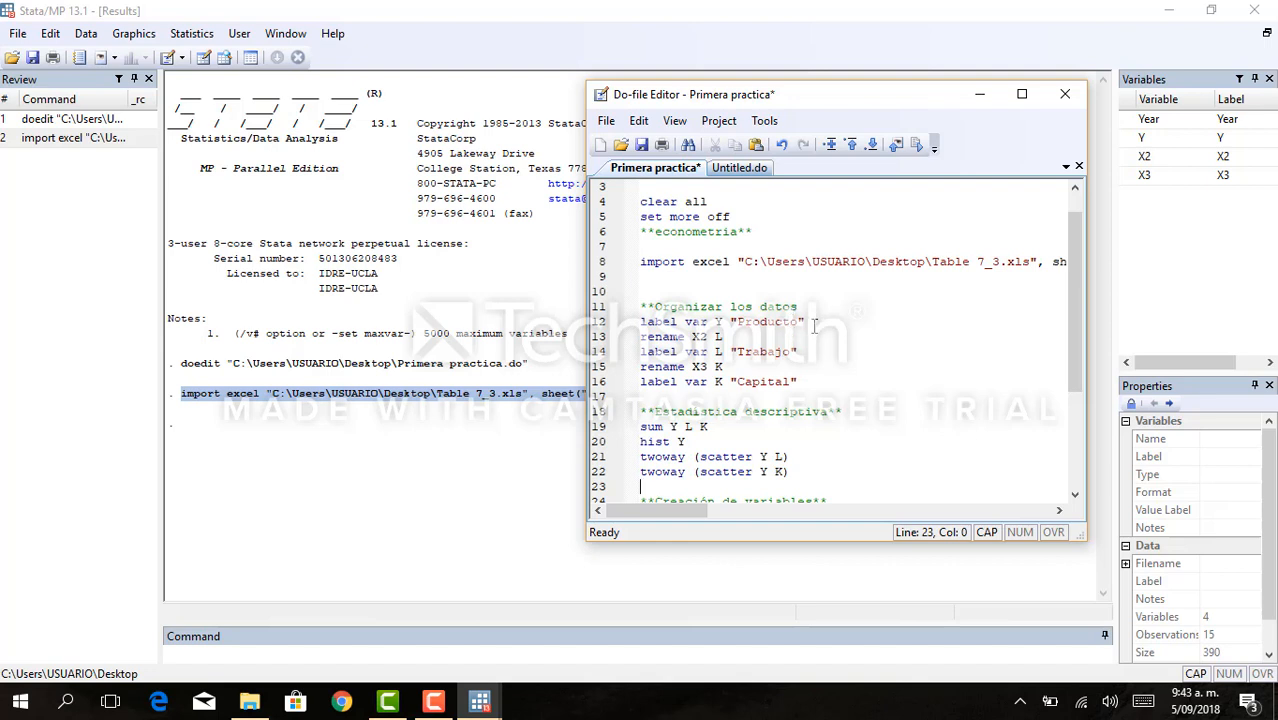
{"action": "left_click_drag", "start_coordinate": [815, 322], "coordinate": [641, 317]}
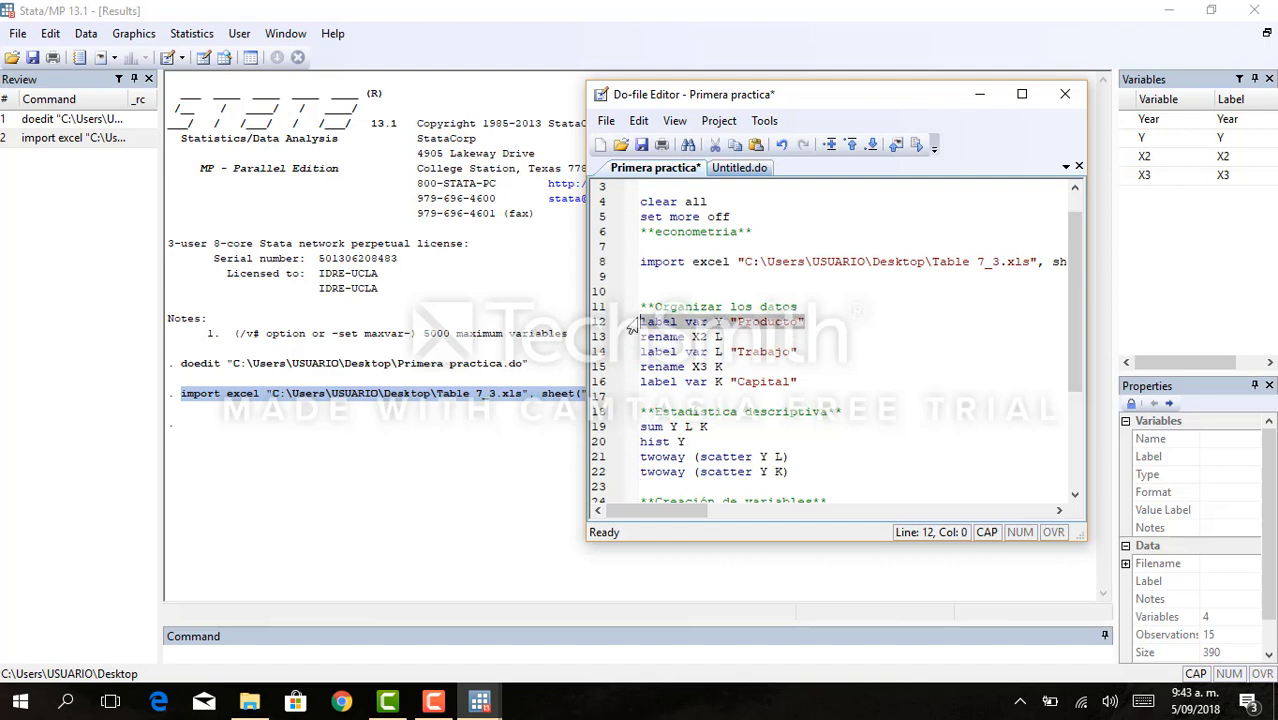
{"action": "key", "text": "ctrl+d"}
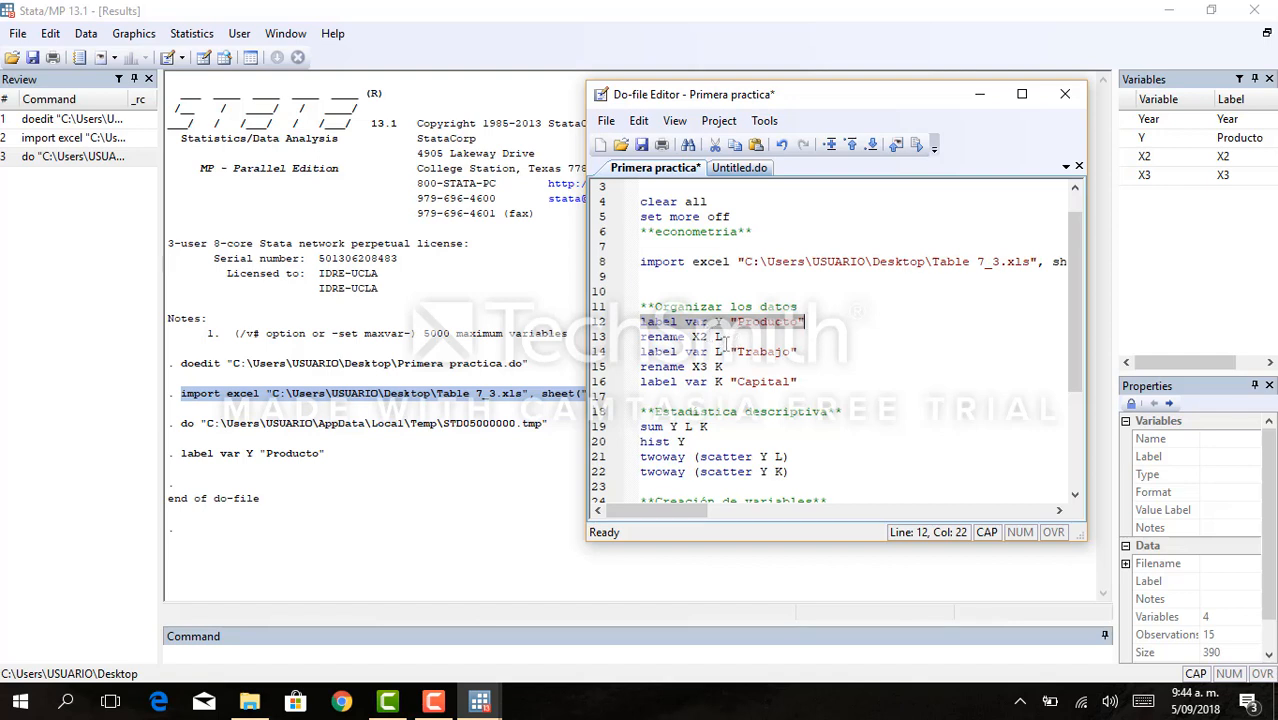
- Execute do-file lines 13 to 16, renaming X2 to L with label "Trabajo" and X3 to K with label "Capital"
{"action": "left_click_drag", "start_coordinate": [723, 342], "coordinate": [638, 338]}
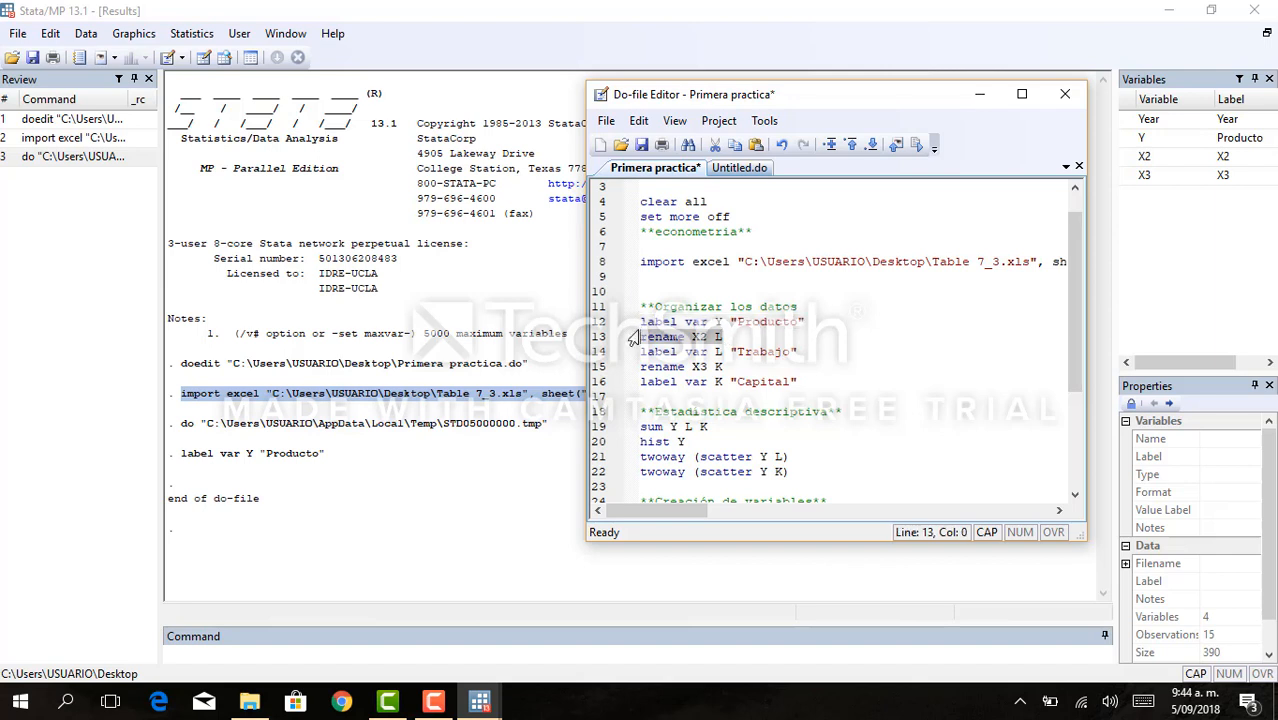
{"action": "key", "text": "ctrl+d"}
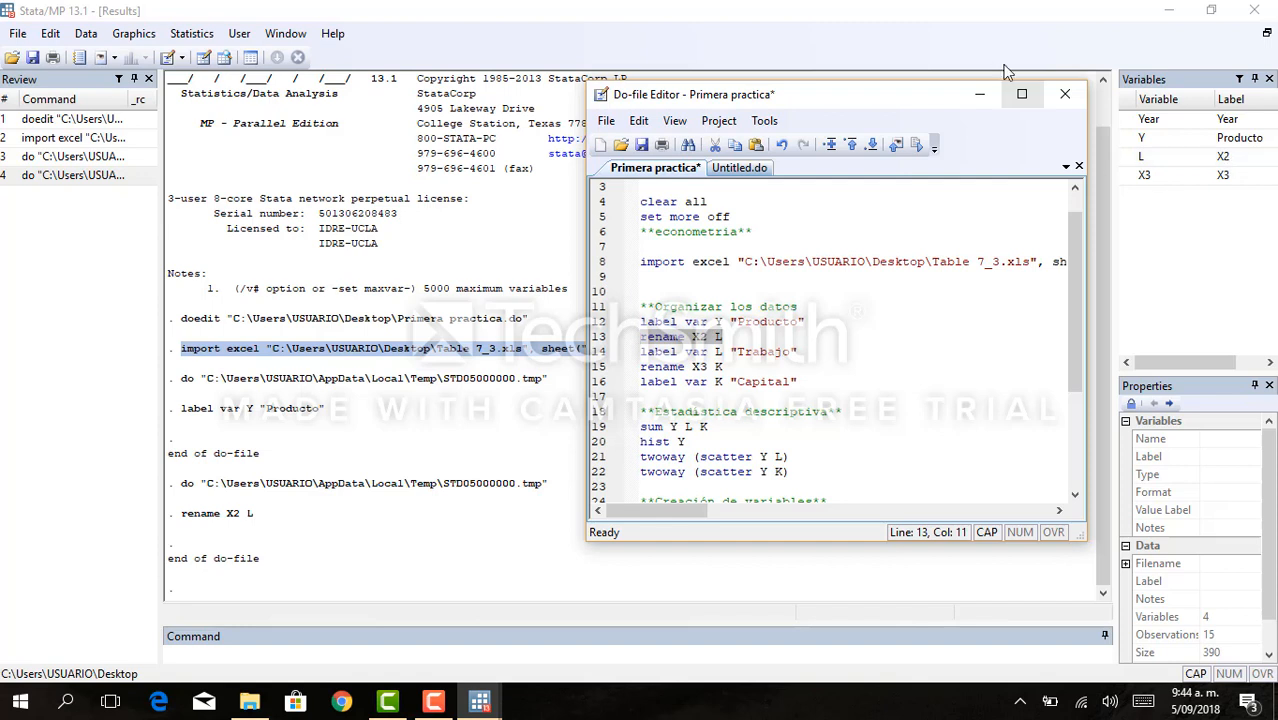
{"action": "left_click", "coordinate": [756, 366]}
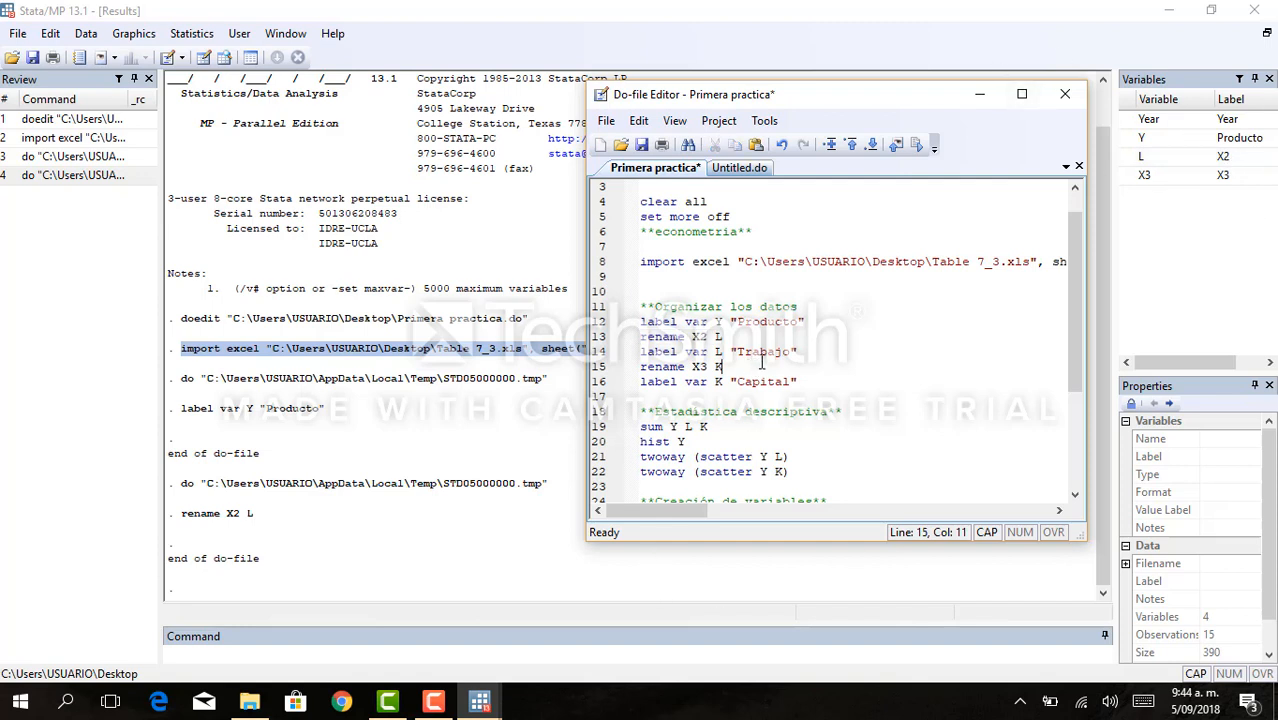
{"action": "left_click_drag", "start_coordinate": [818, 352], "coordinate": [639, 352]}
{"action": "key", "text": "ctrl+d"}
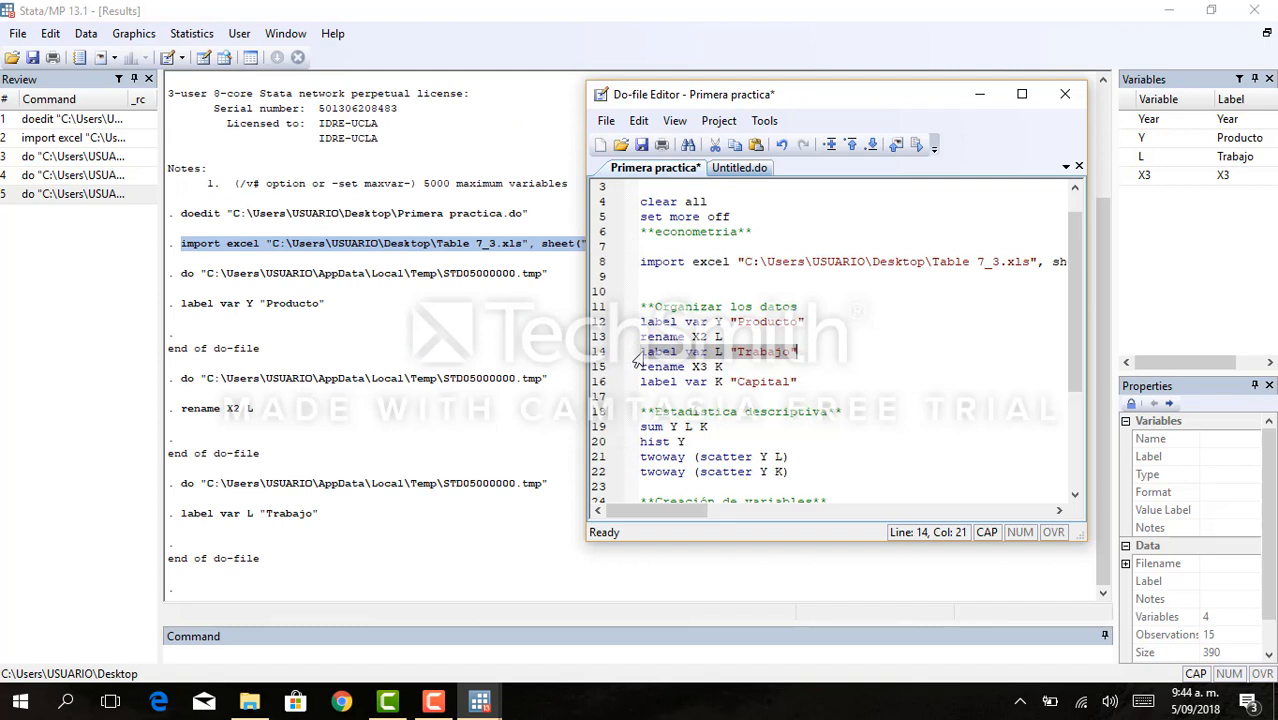
{"action": "left_click_drag", "start_coordinate": [826, 382], "coordinate": [622, 367]}
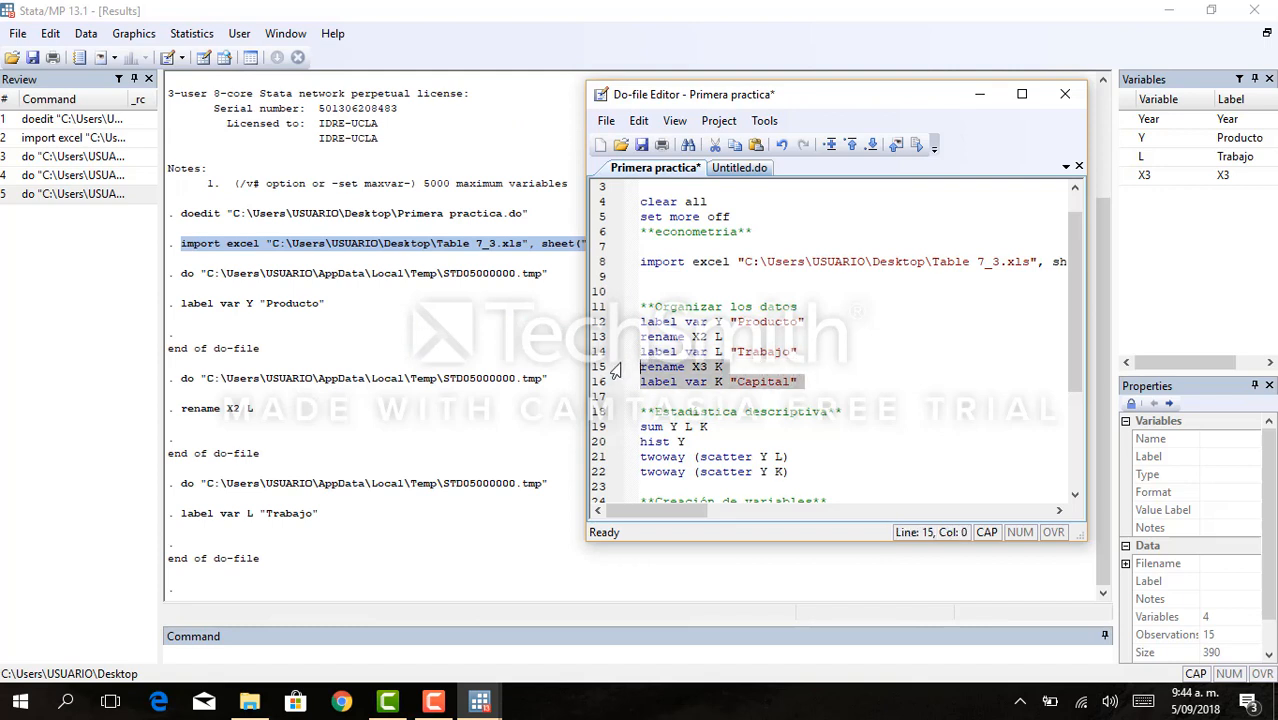
{"action": "key", "text": "ctrl+d"}
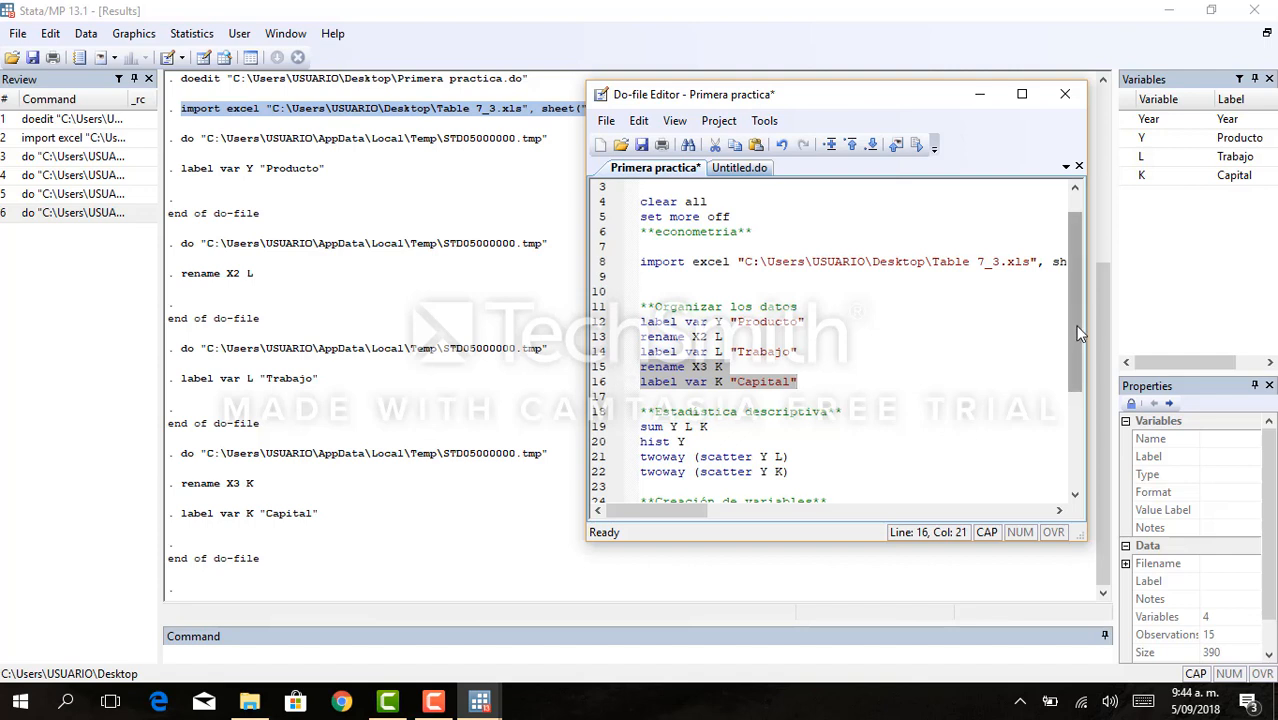
- Execute only the do-file command sum Y L K to summarize the three variables
{"action": "left_click_drag", "start_coordinate": [1072, 325], "coordinate": [1070, 420]}
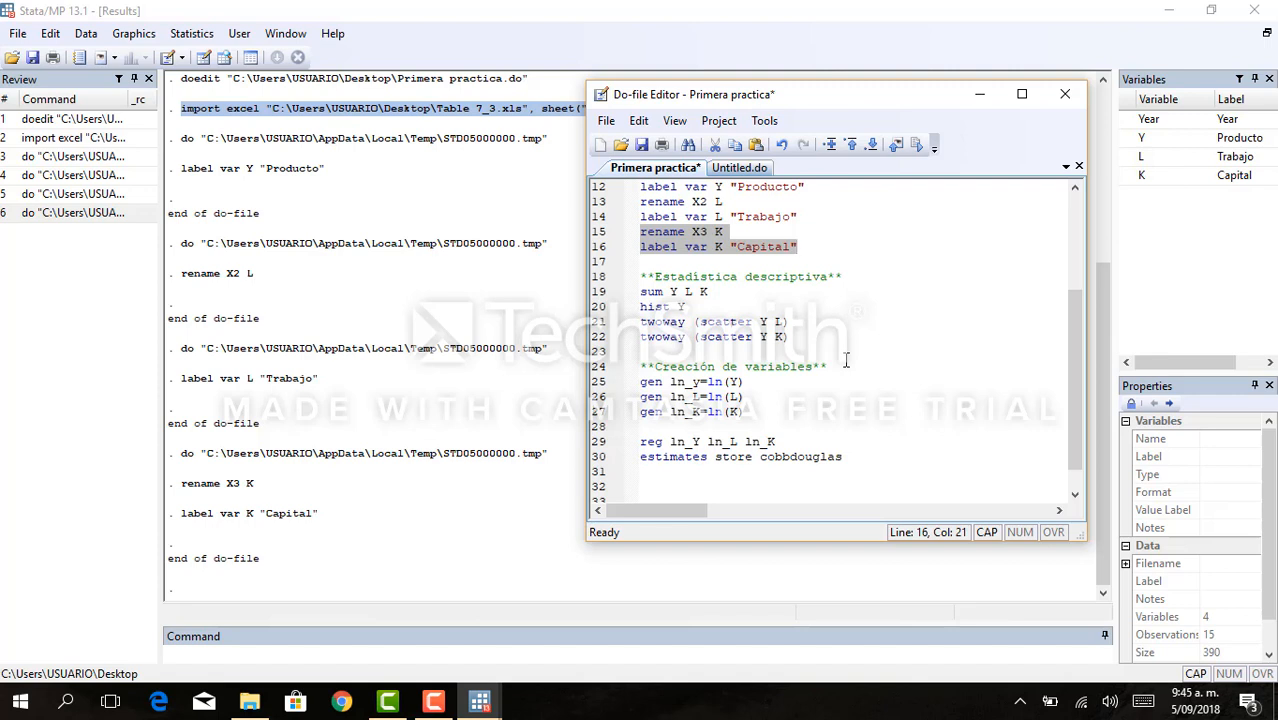
{"action": "left_click", "coordinate": [714, 292]}
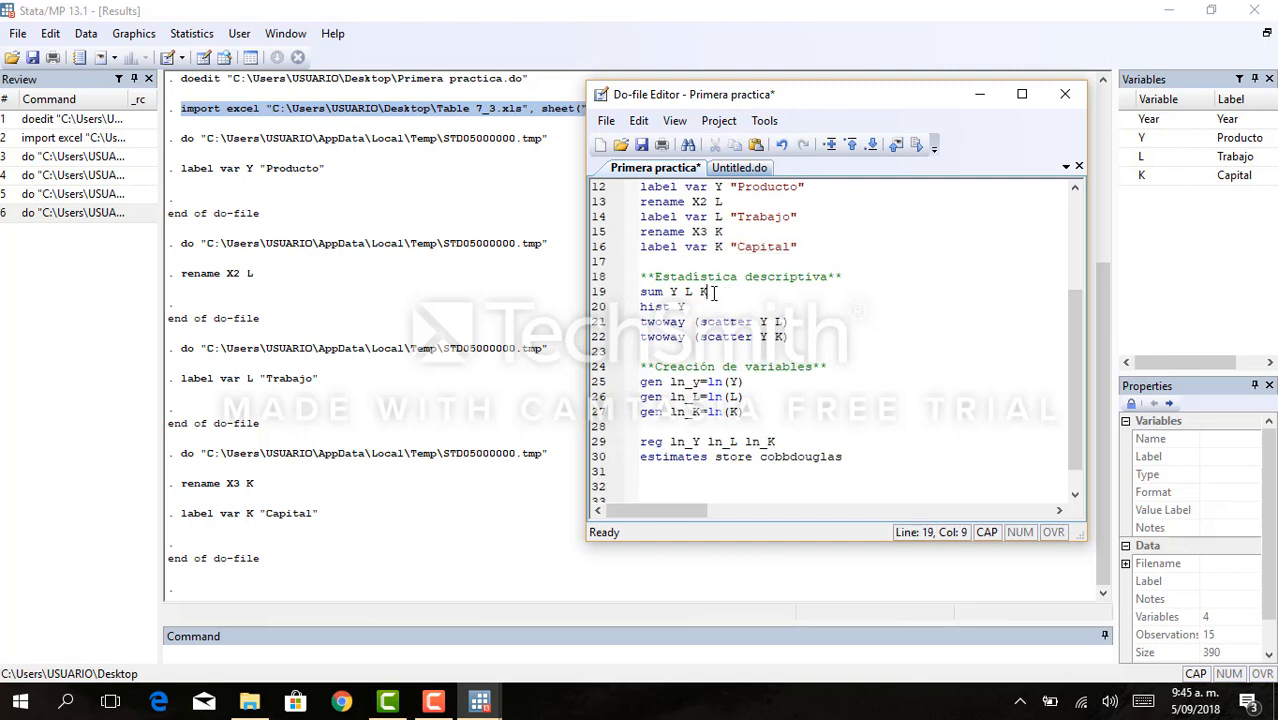
{"action": "left_click_drag", "start_coordinate": [714, 292], "coordinate": [640, 294]}
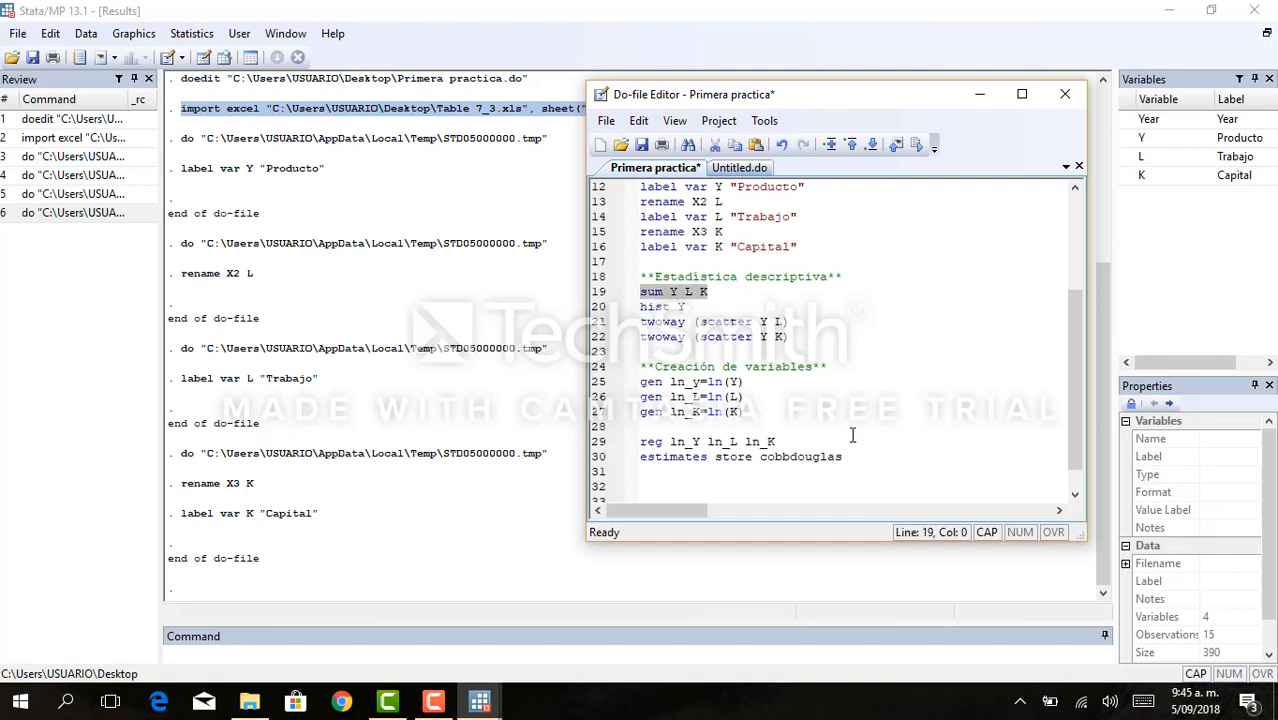
{"action": "key", "text": "ctrl+d"}
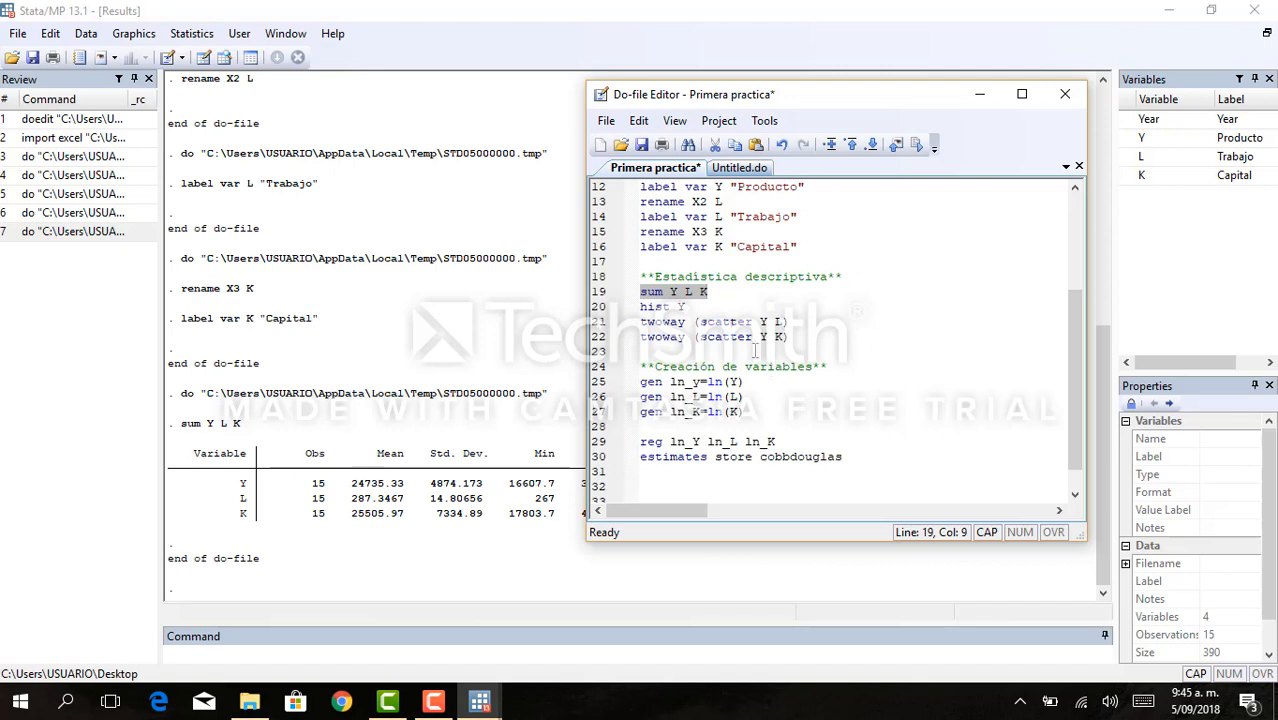
- Execute only the do-file command hist Y to draw its histogram, and close the graph window
{"action": "left_click", "coordinate": [687, 307]}
{"action": "left_click_drag", "start_coordinate": [687, 312], "coordinate": [588, 314]}
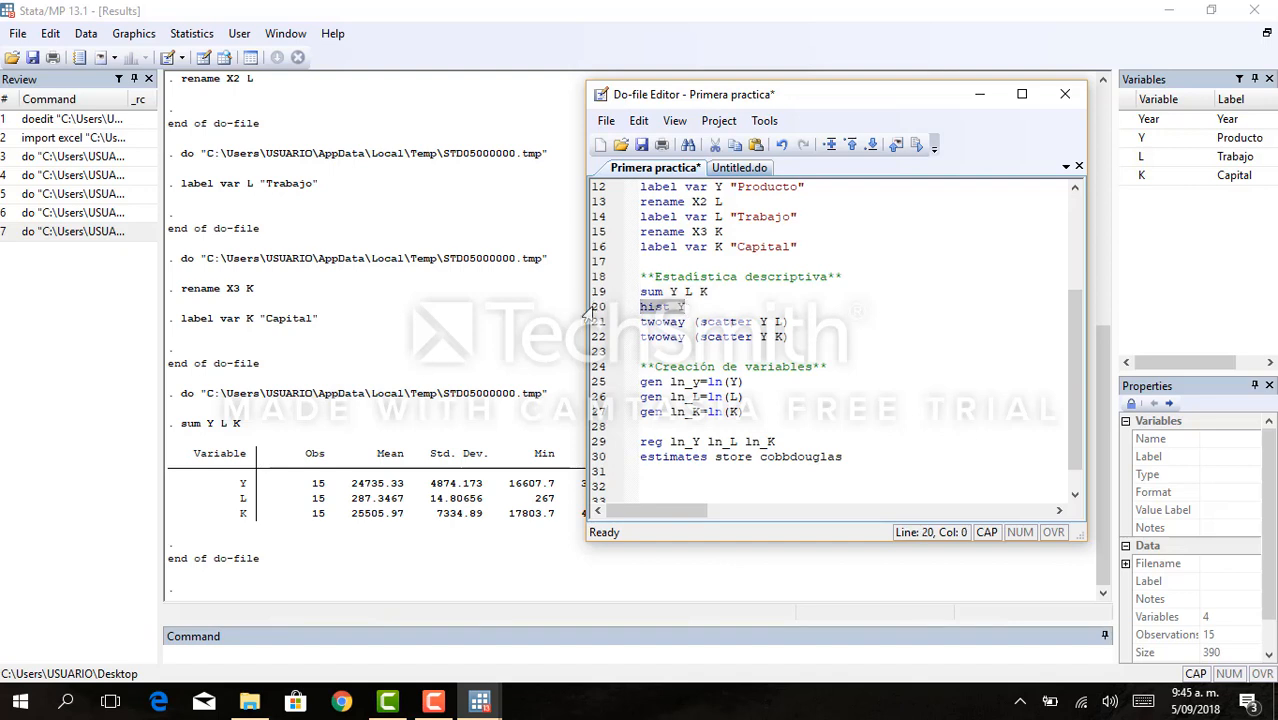
{"action": "key", "text": "ctrl+d"}
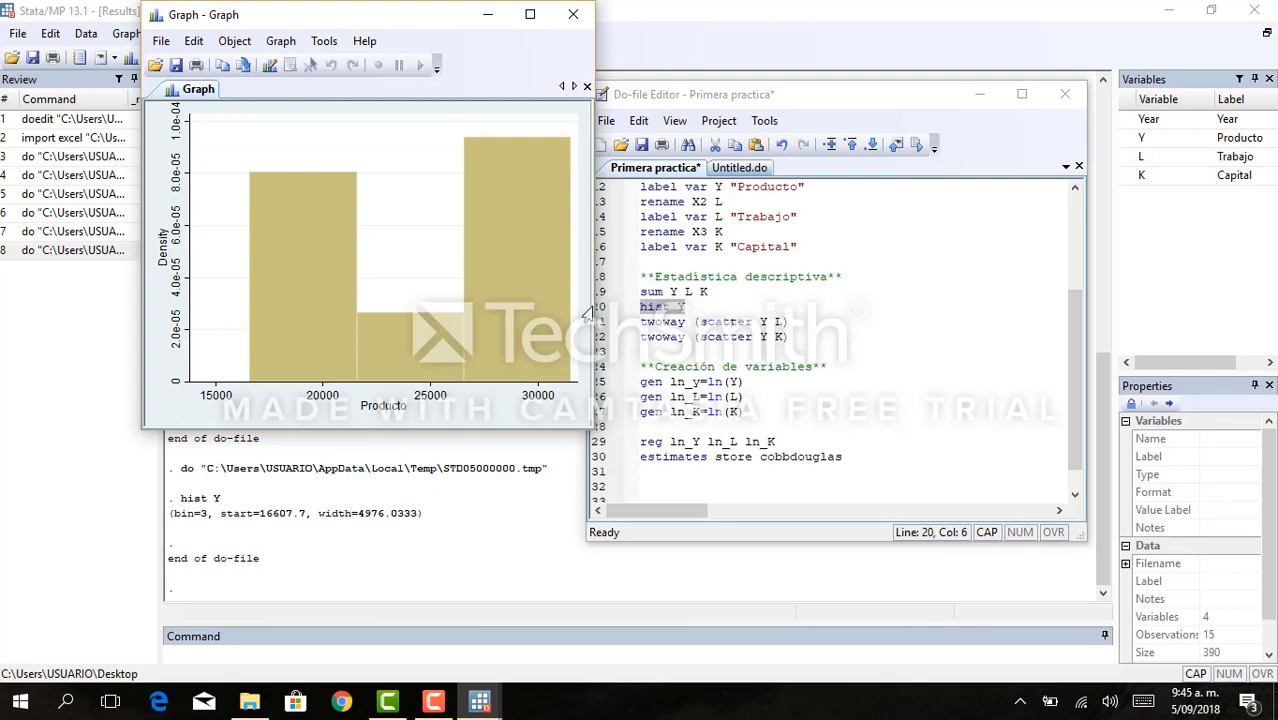
{"action": "left_click", "coordinate": [573, 14]}
- Execute only the do-file command twoway (scatter Y L) to plot Producto against Trabajo, and close the graph window
{"action": "left_click", "coordinate": [788, 337]}
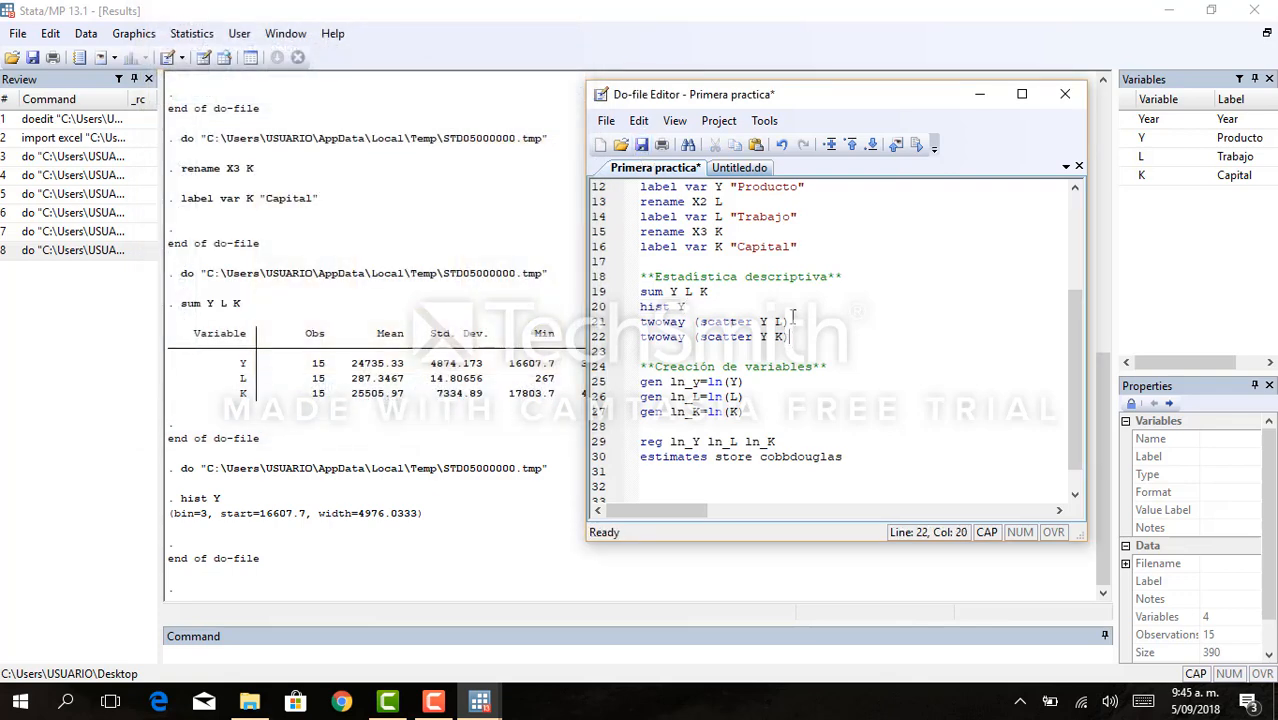
{"action": "left_click_drag", "start_coordinate": [795, 321], "coordinate": [628, 323]}
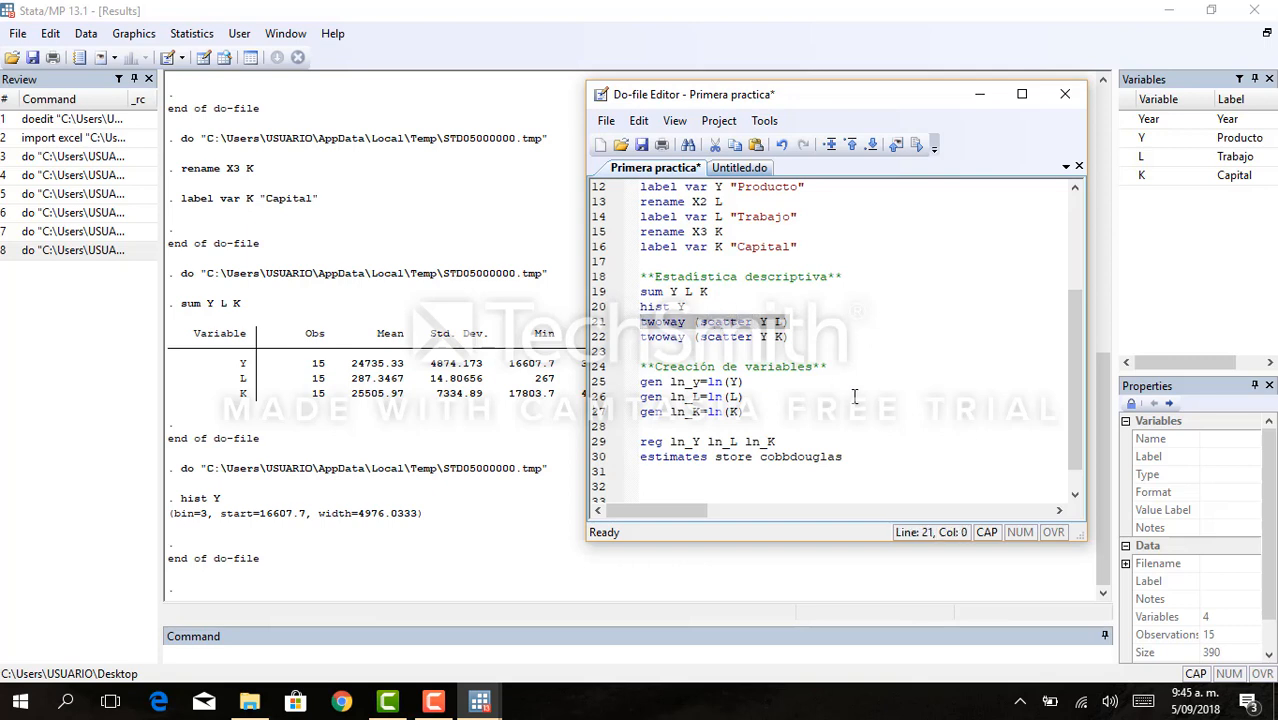
{"action": "key", "text": "ctrl+d"}
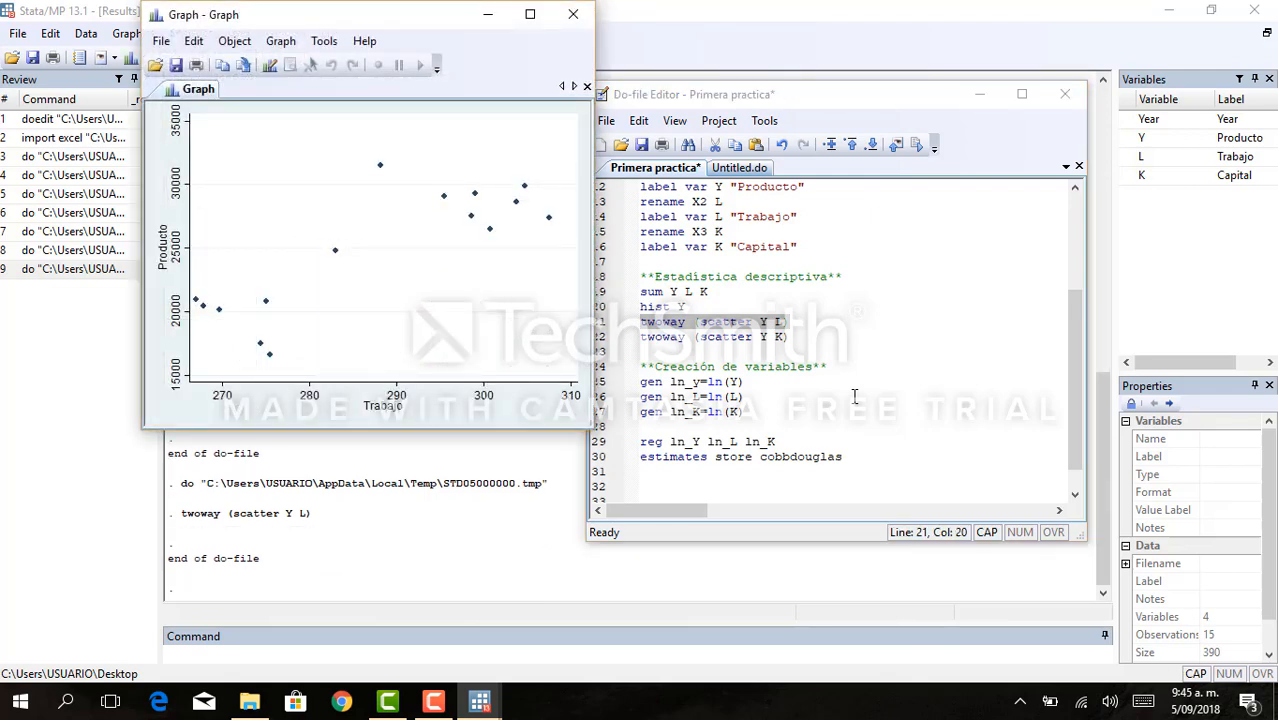
{"action": "left_click", "coordinate": [574, 17]}
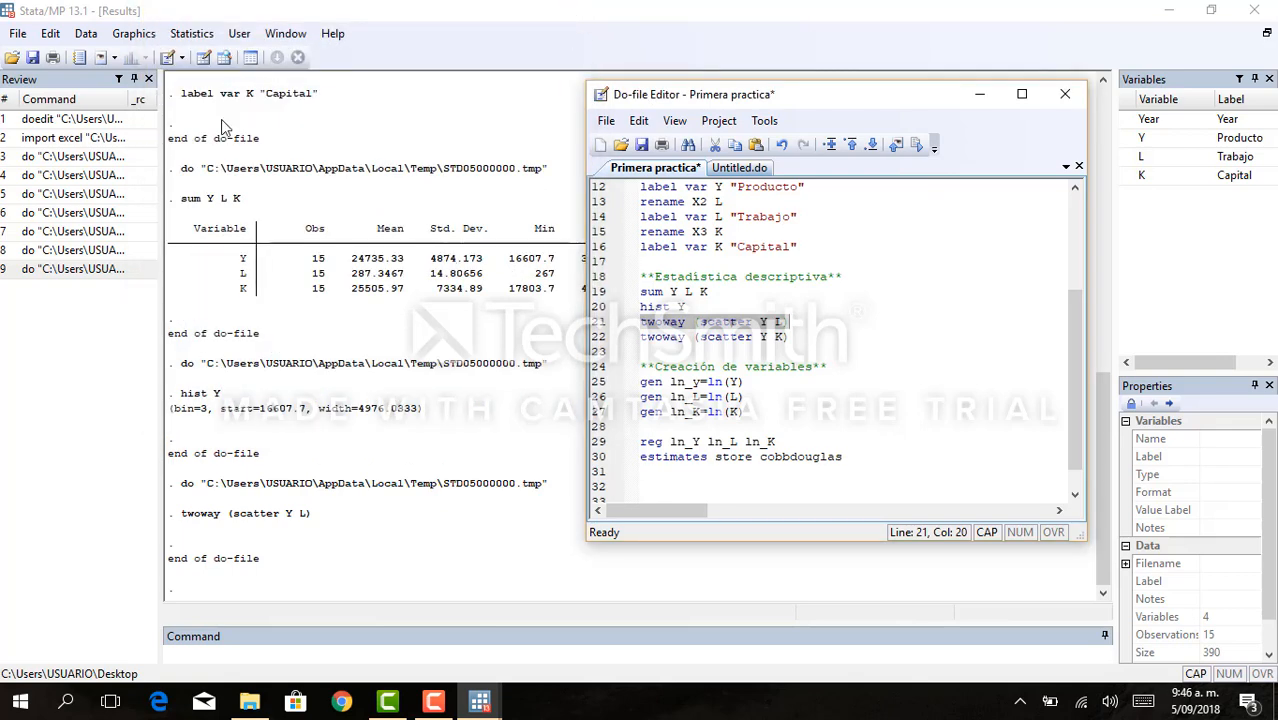
- Draw a twoway scatterplot with Y as the Y variable and K as the X variable without the do-file, and close the graph window
{"action": "left_click", "coordinate": [140, 37]}
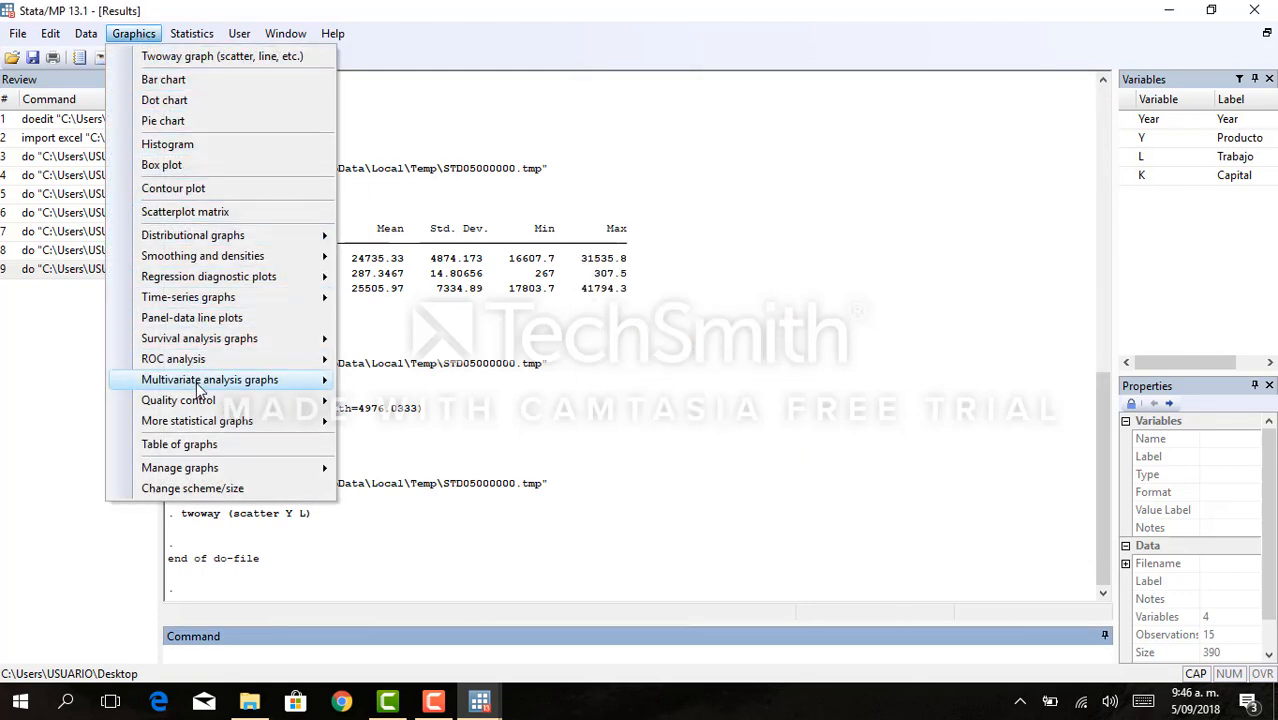
{"action": "left_click", "coordinate": [272, 57]}
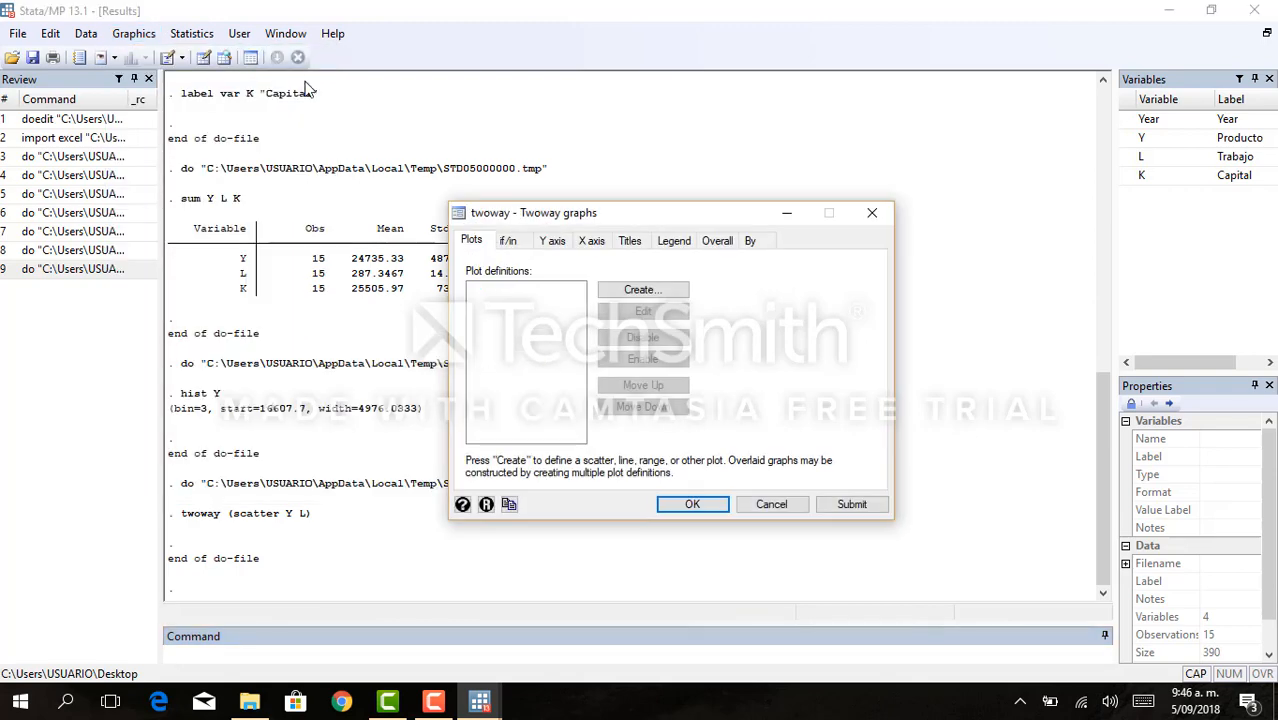
{"action": "left_click", "coordinate": [630, 291]}
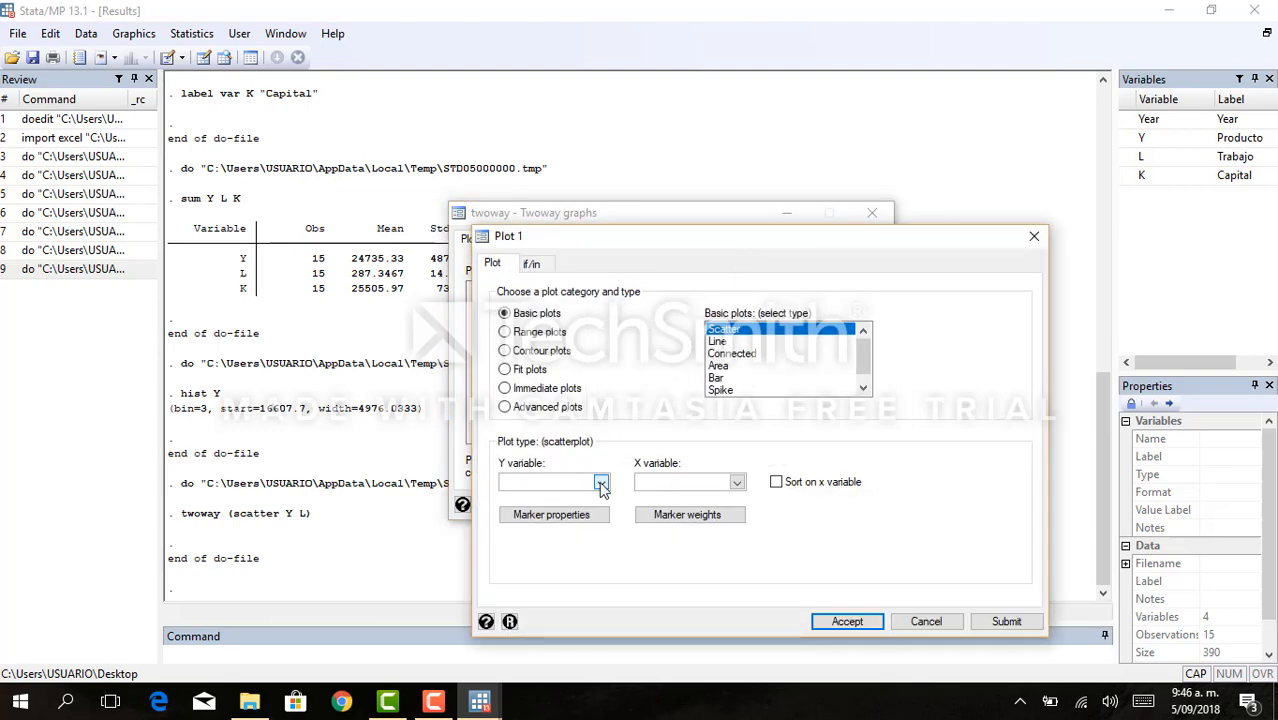
{"action": "left_click", "coordinate": [601, 484]}
{"action": "left_click", "coordinate": [580, 511]}
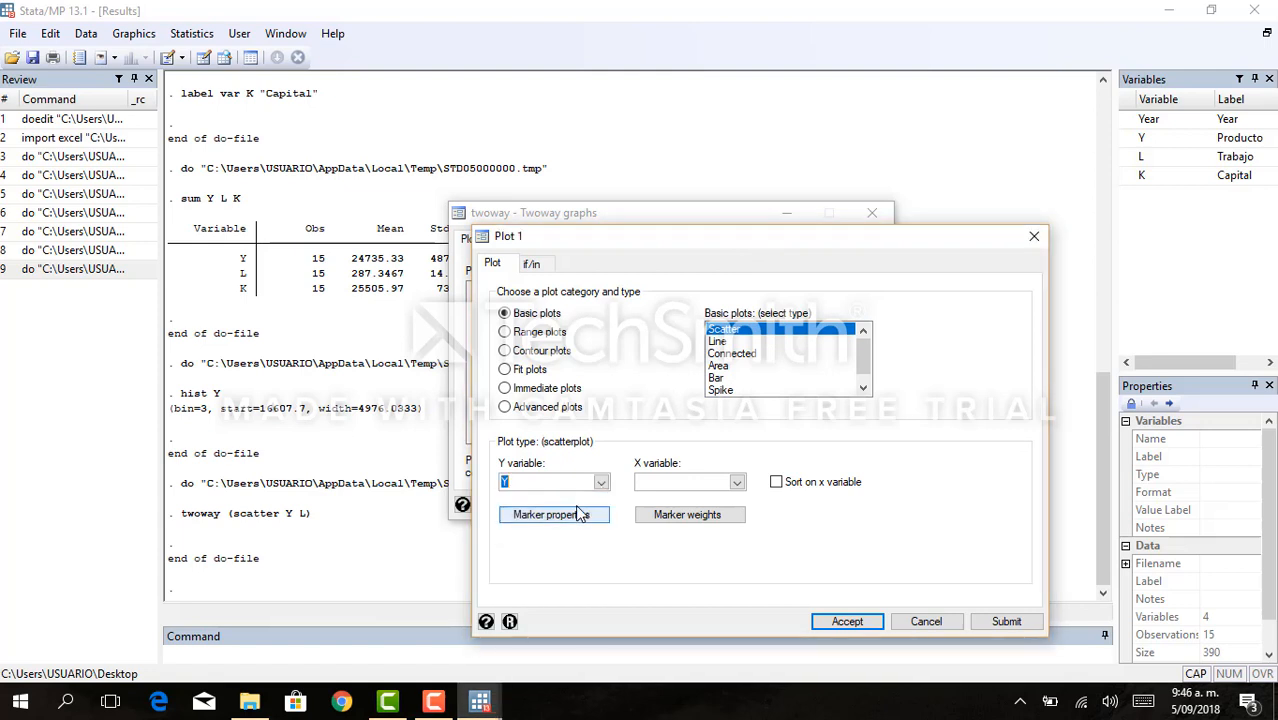
{"action": "left_click", "coordinate": [737, 483]}
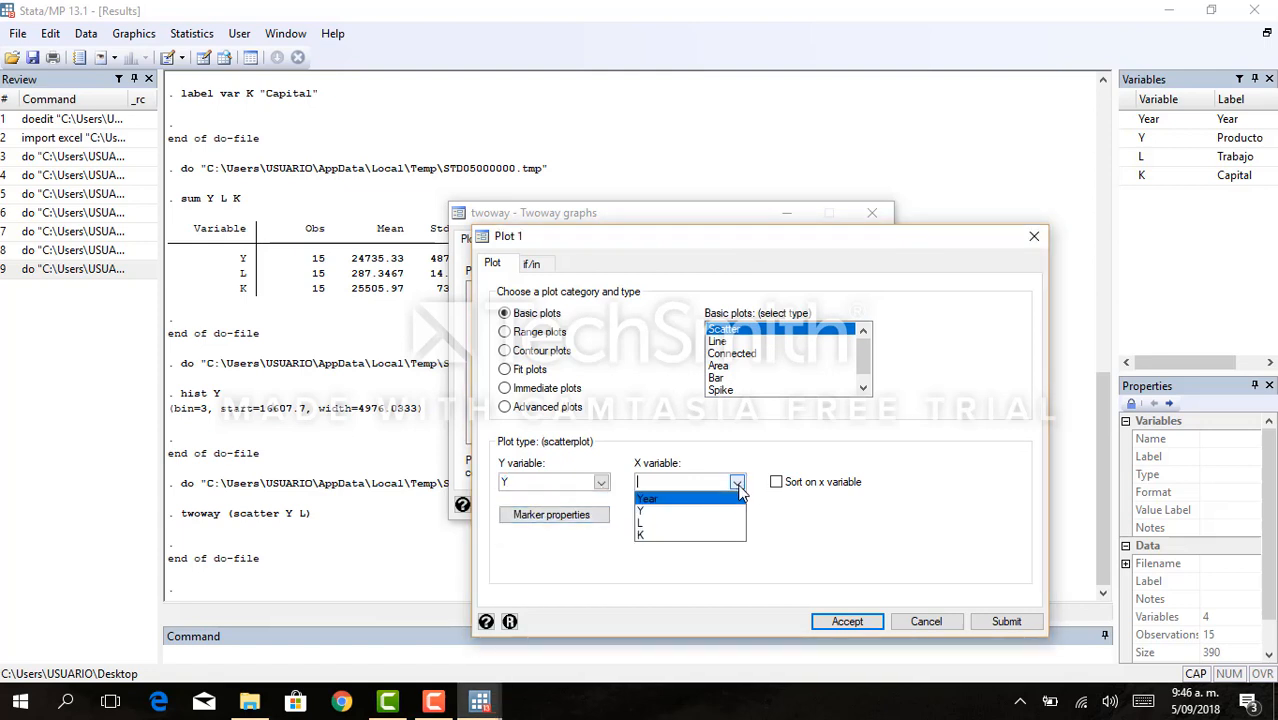
{"action": "left_click", "coordinate": [701, 536]}
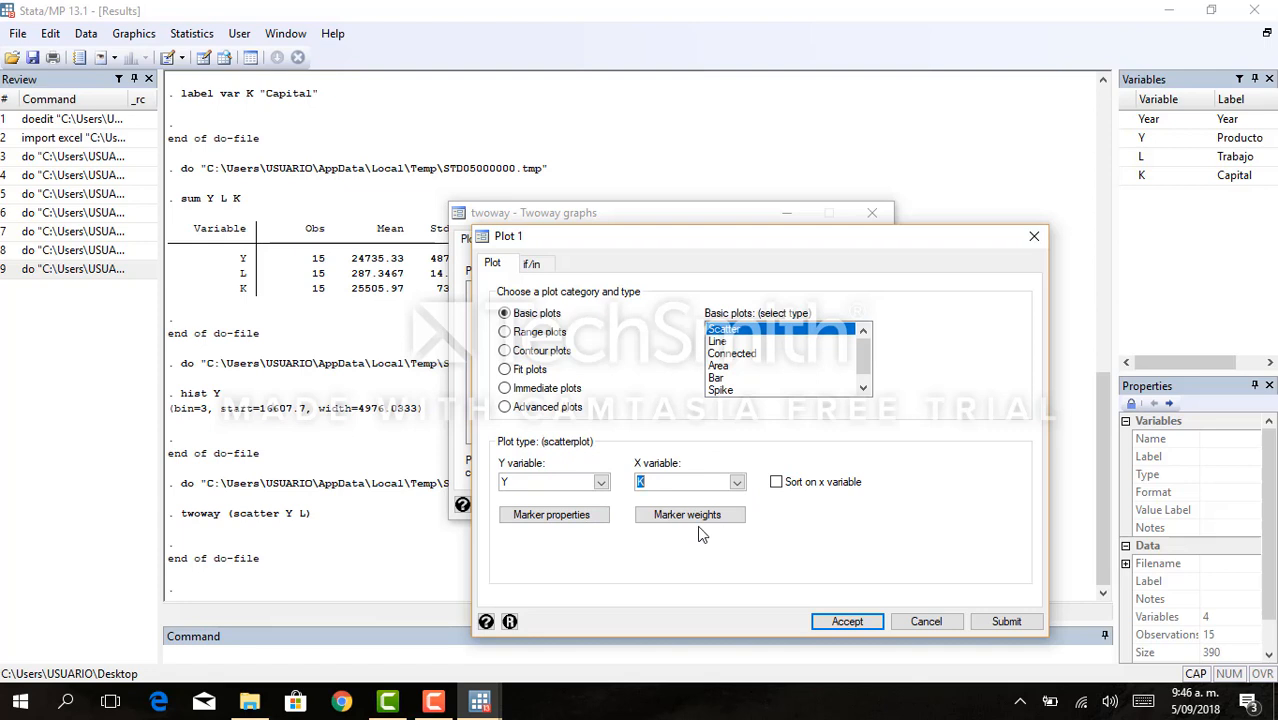
{"action": "left_click", "coordinate": [838, 623]}
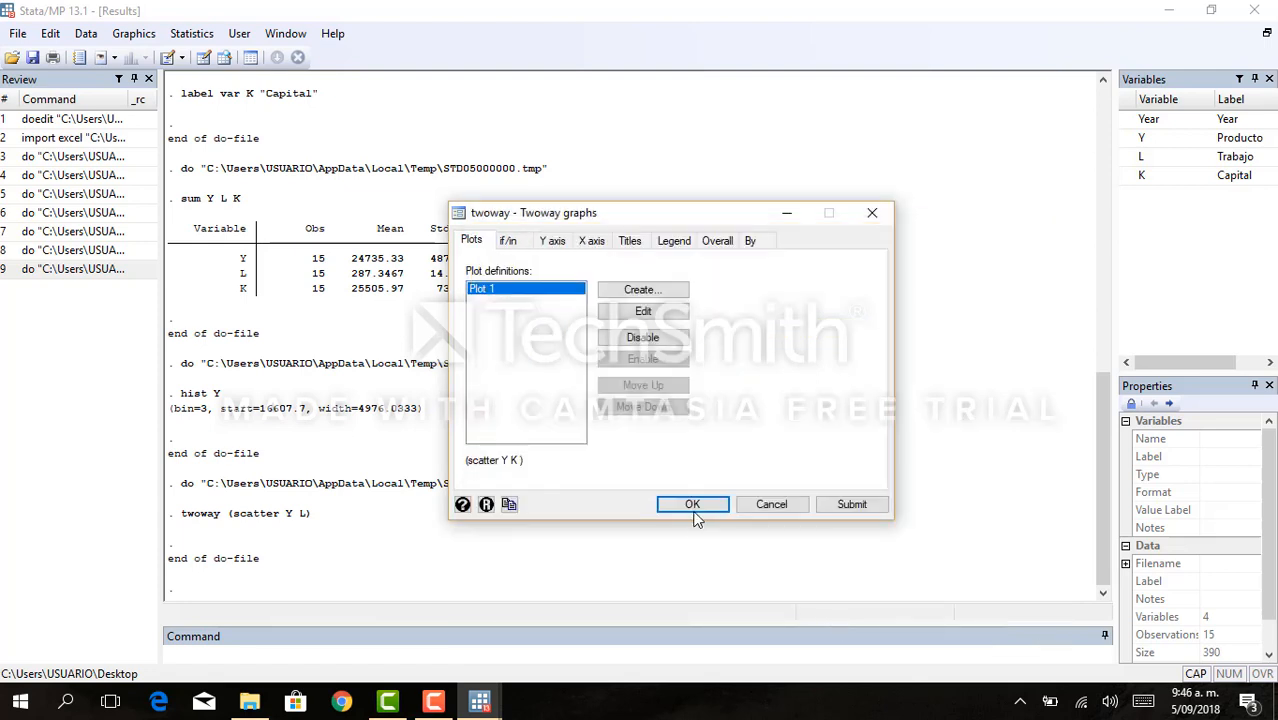
{"action": "left_click", "coordinate": [688, 503]}
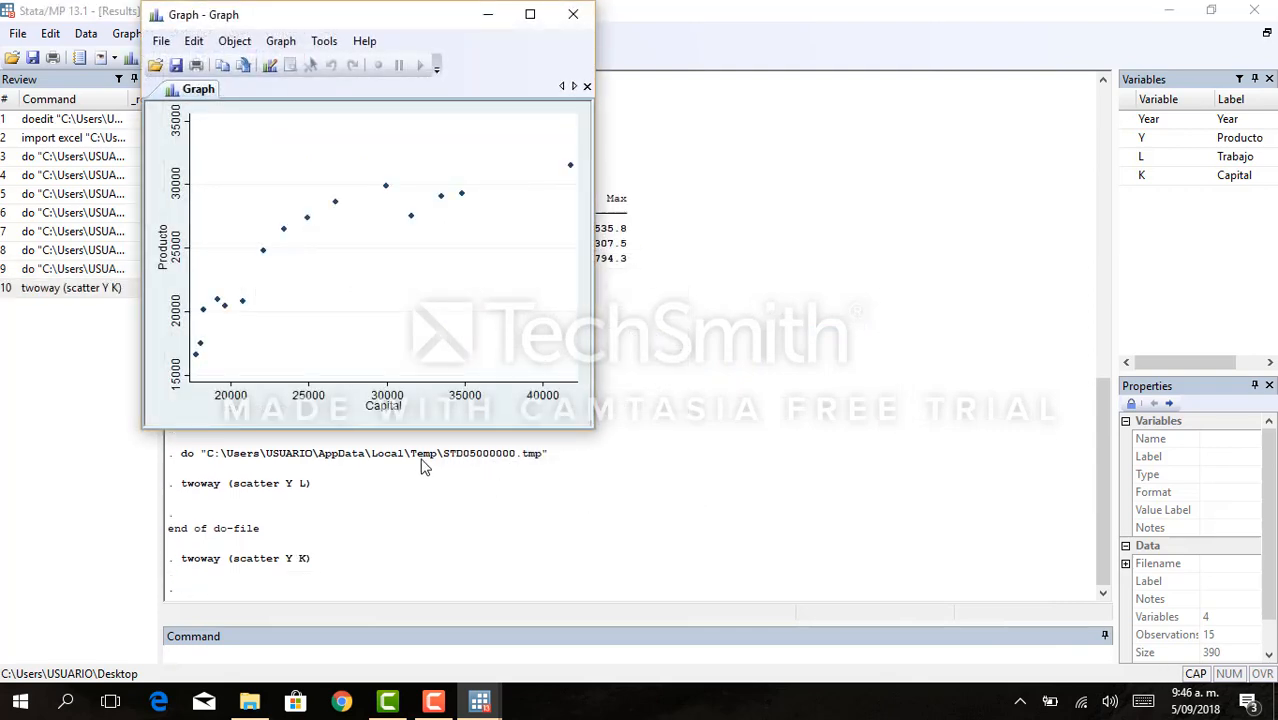
{"action": "left_click", "coordinate": [570, 20]}
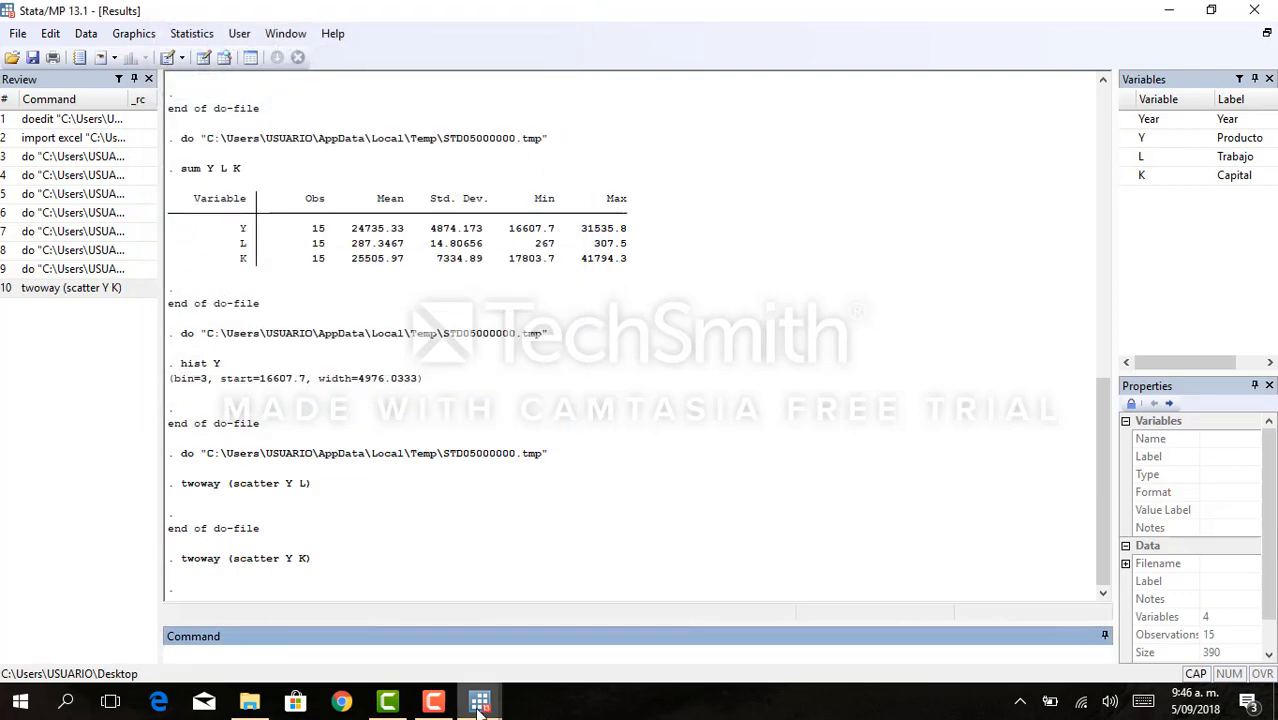
- Return to the Primera practica do-file and examine the gen commands under Creación de variables
{"action": "mouse_move", "coordinate": [480, 705]}
{"action": "left_click", "coordinate": [540, 580]}
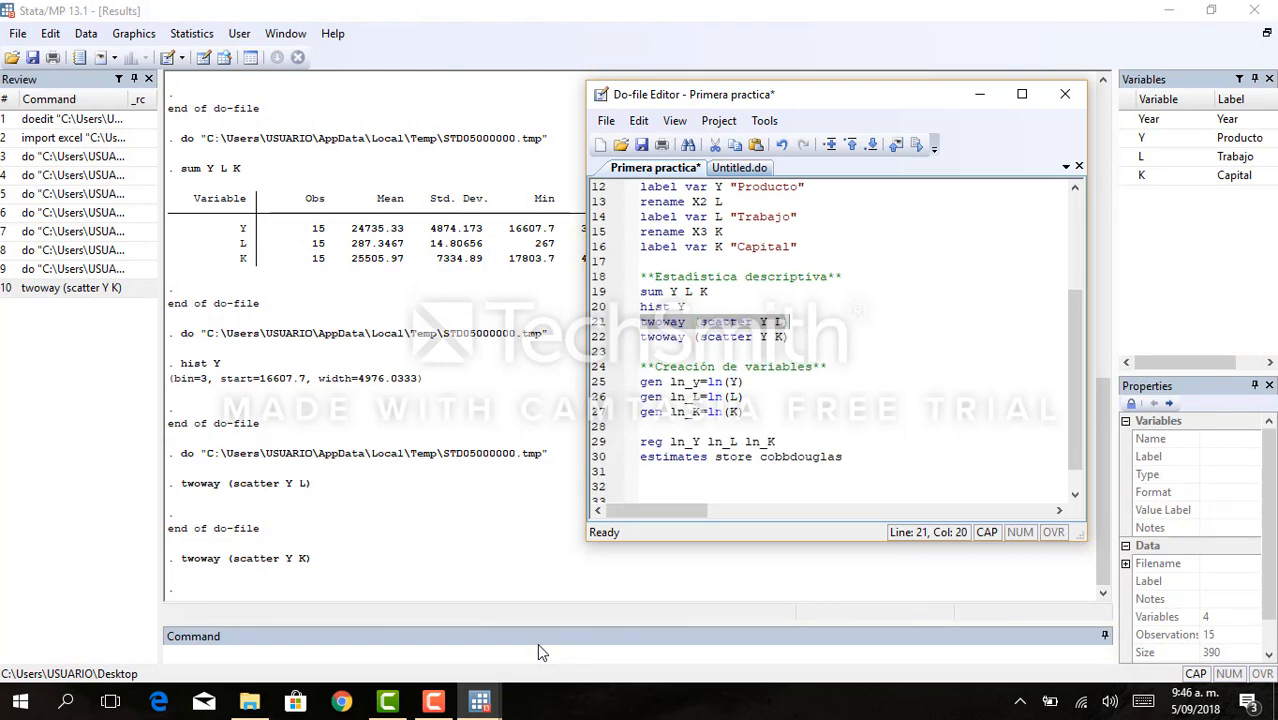
{"action": "left_click", "coordinate": [766, 367]}
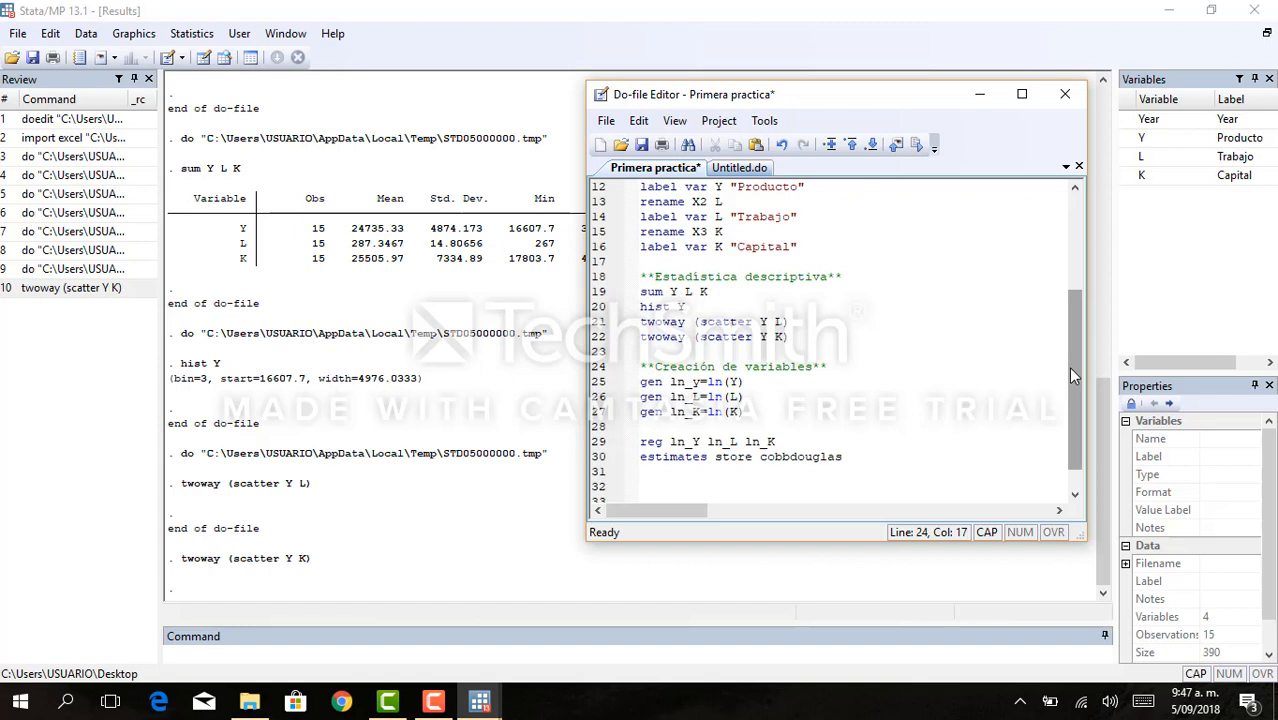
{"action": "left_click_drag", "start_coordinate": [1066, 371], "coordinate": [1066, 395]}
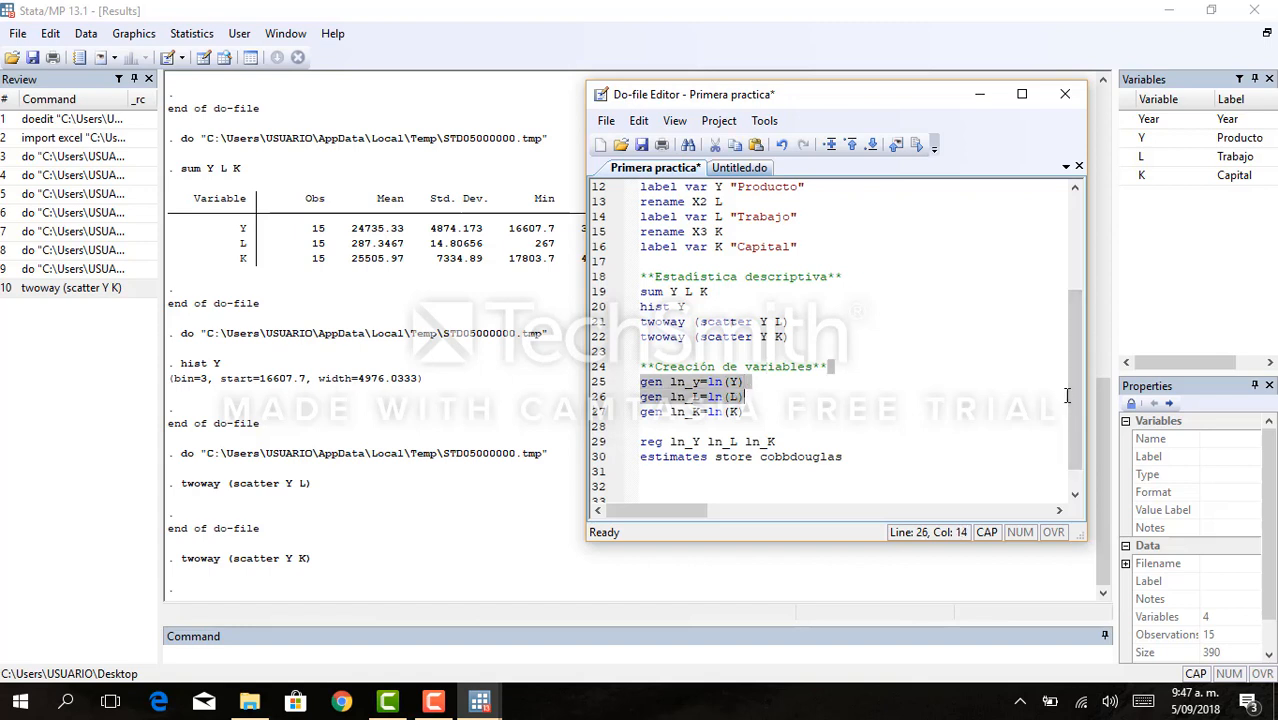
{"action": "left_click", "coordinate": [864, 401]}
{"action": "left_click", "coordinate": [807, 410]}
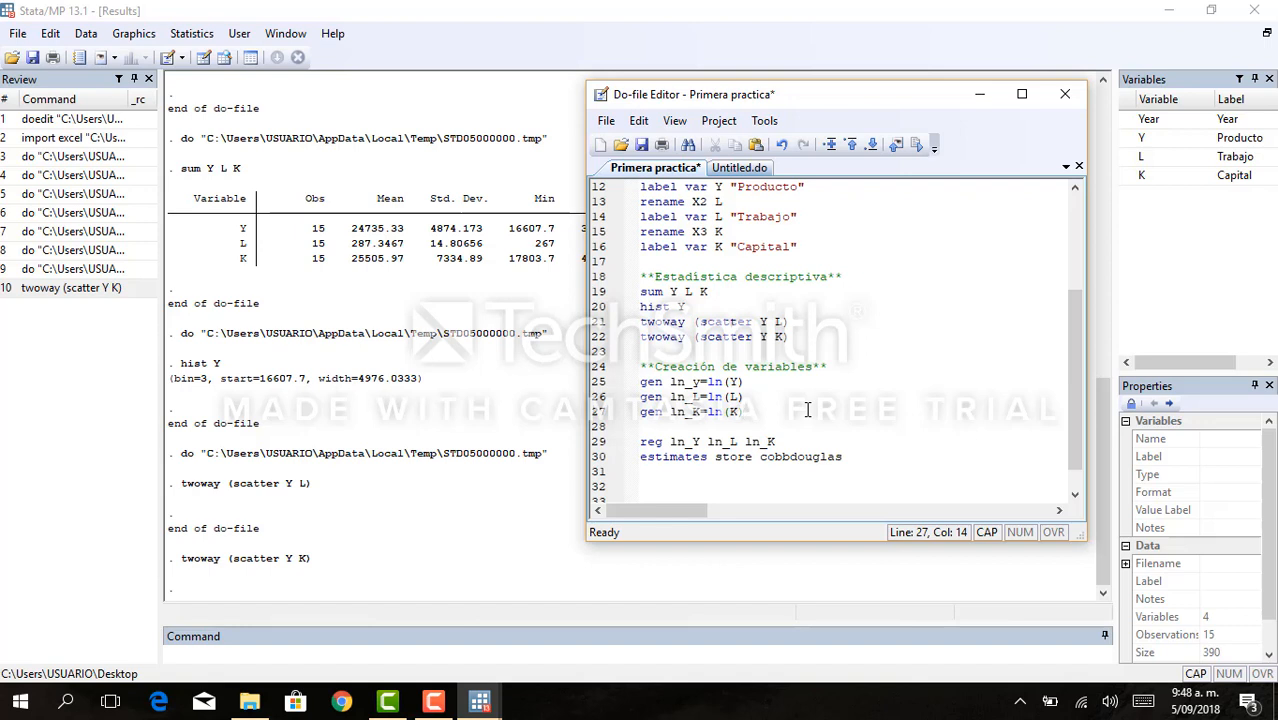
{"action": "left_click_drag", "start_coordinate": [663, 381], "coordinate": [641, 381]}
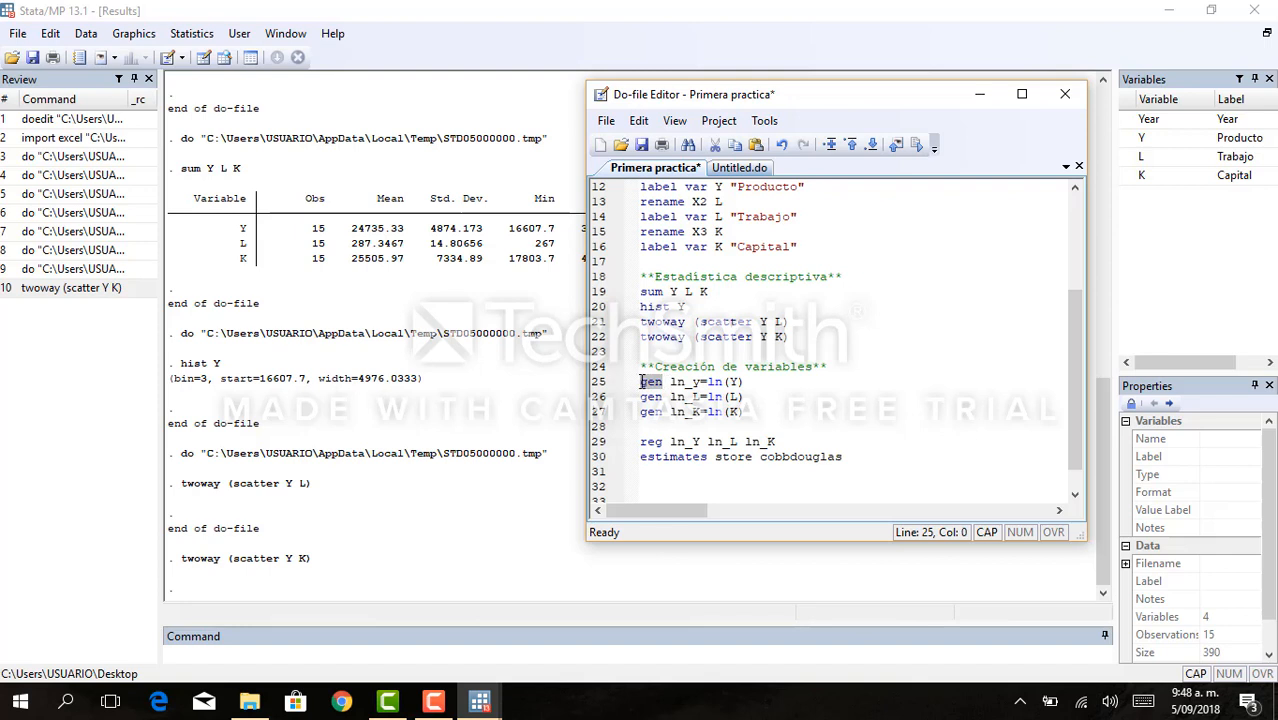
{"action": "left_click", "coordinate": [893, 408]}
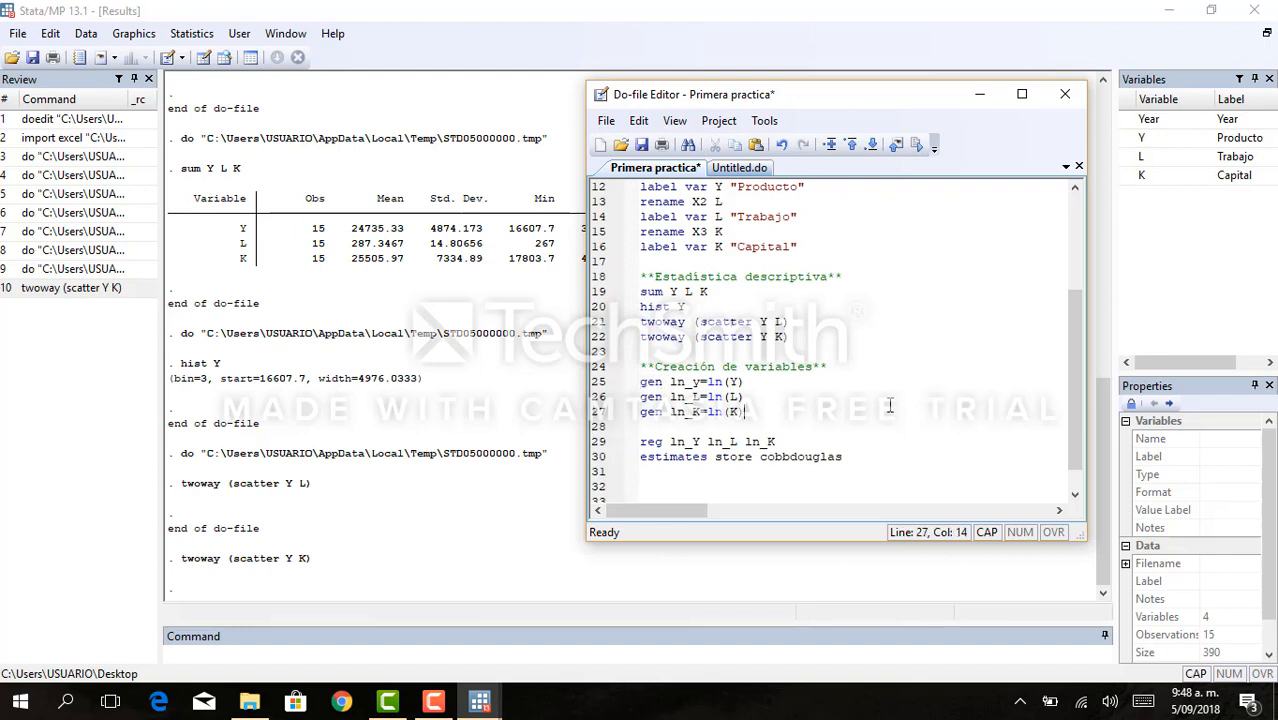
- Examine the parts of the command gen ln_y=ln(Y): the new variable's name, the equals sign and the ln function
{"action": "left_click", "coordinate": [664, 381]}
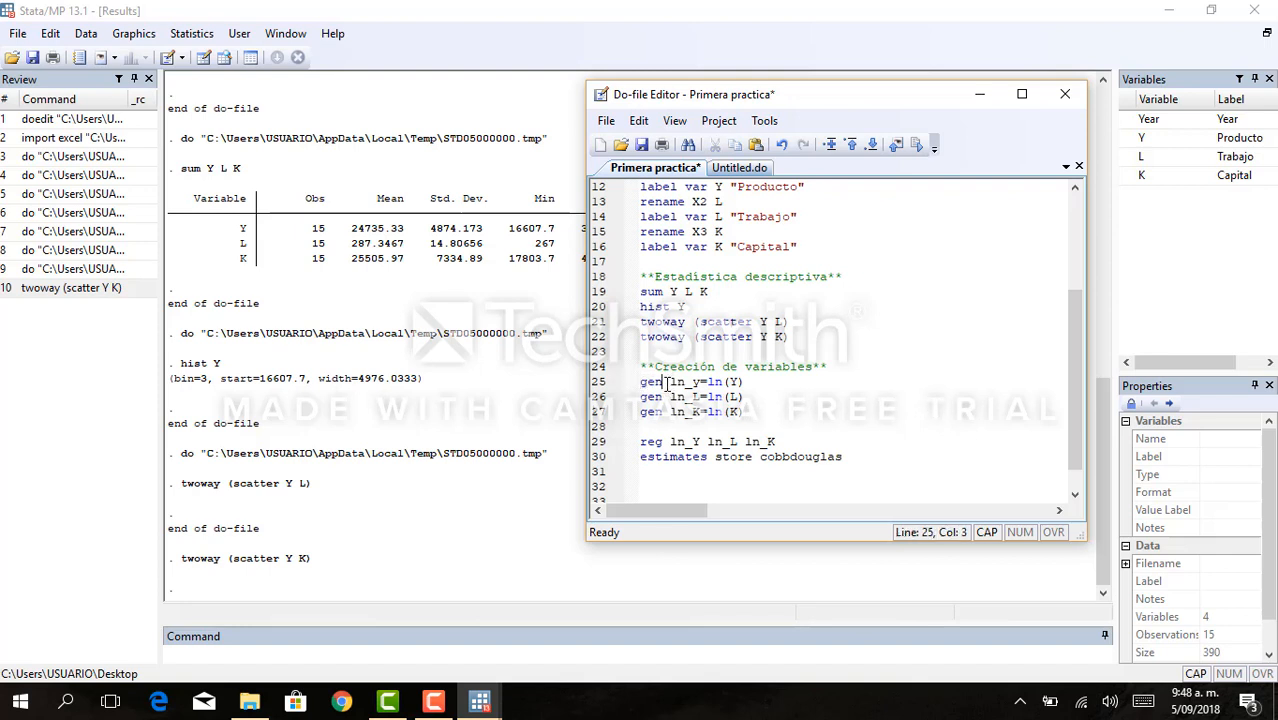
{"action": "left_click", "coordinate": [670, 381]}
{"action": "left_click", "coordinate": [685, 382]}
{"action": "key", "text": "Left"}
{"action": "key", "text": "Left"}
{"action": "key", "text": "shift+Right"}
{"action": "key", "text": "shift+Right"}
{"action": "key", "text": "shift+Right"}
{"action": "key", "text": "shift+Right"}
{"action": "left_click", "coordinate": [701, 382]}
{"action": "left_click", "coordinate": [710, 384]}
{"action": "left_click", "coordinate": [725, 382]}
- Execute do-file lines 25 to 27 to generate ln_y, ln_L and ln_K as natural logarithms of Y, L and K
{"action": "left_click", "coordinate": [733, 420]}
{"action": "key", "text": "shift+Up"}
{"action": "key", "text": "shift+Up"}
{"action": "key", "text": "shift+Up"}
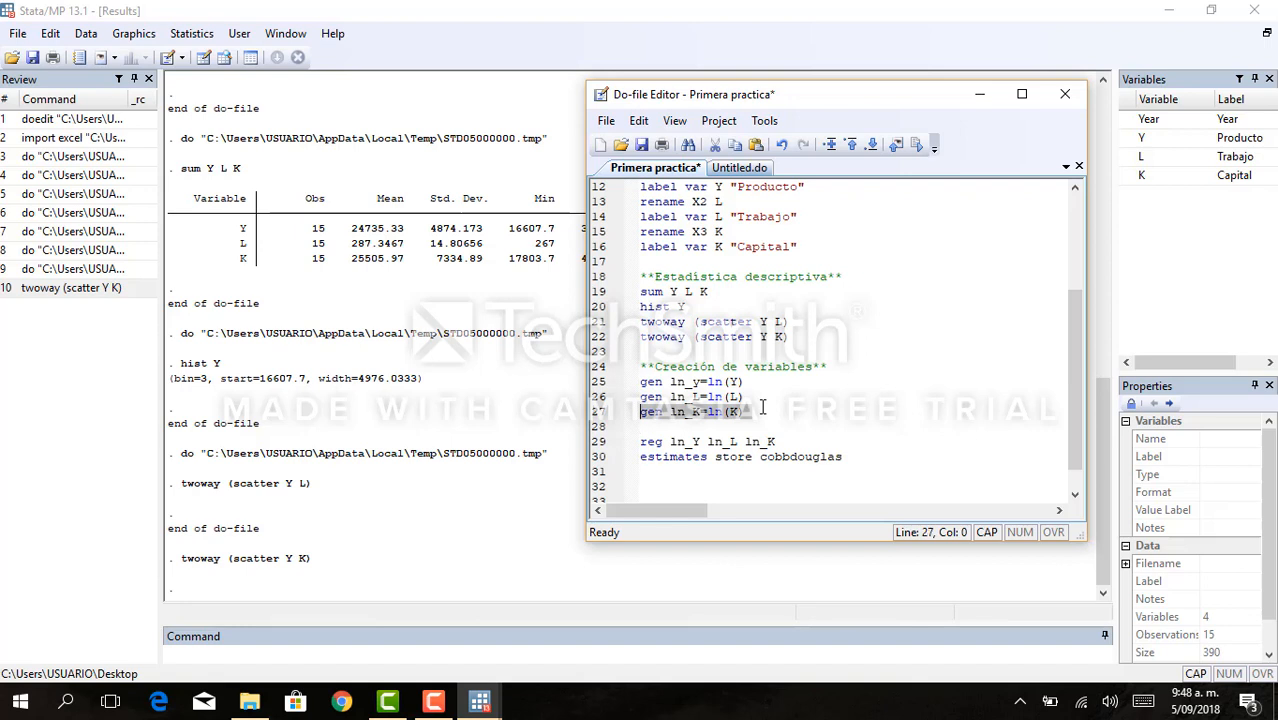
{"action": "key", "text": "ctrl+d"}
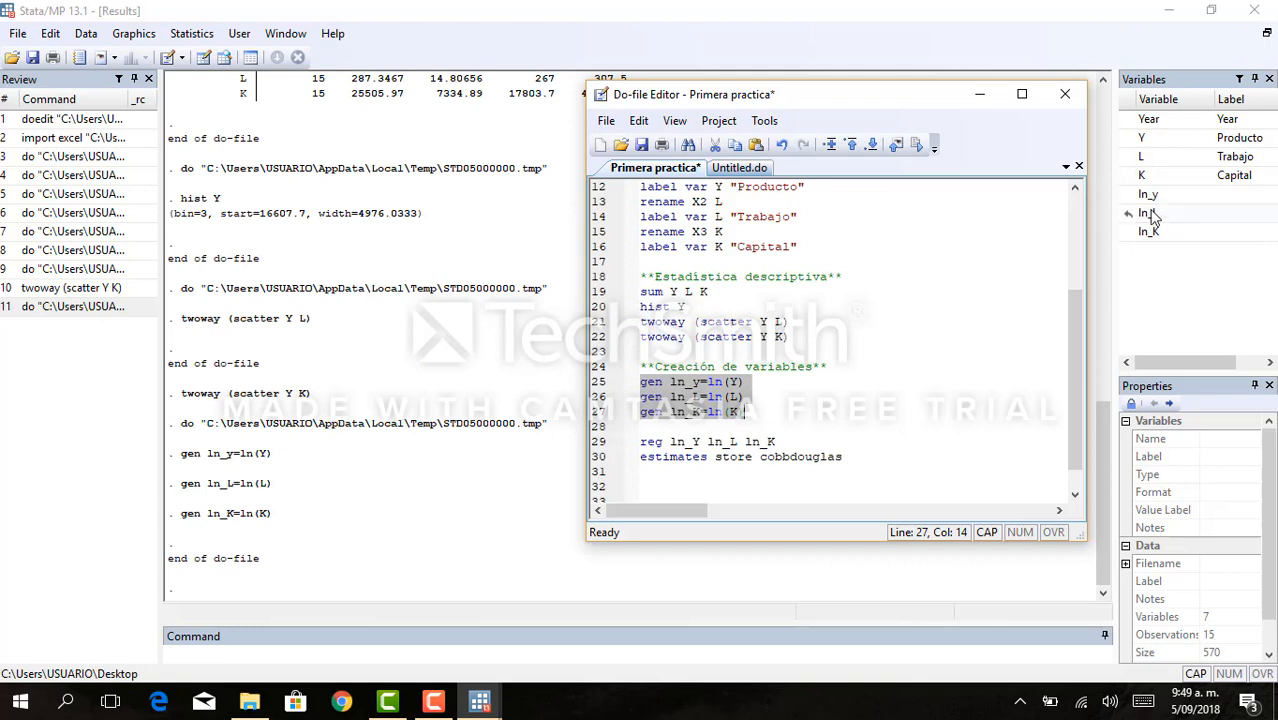
- Copy the label and rename commands in do-file lines 12 to 16 into new lines below the gen commands, starting at line 29
{"action": "left_click", "coordinate": [787, 413]}
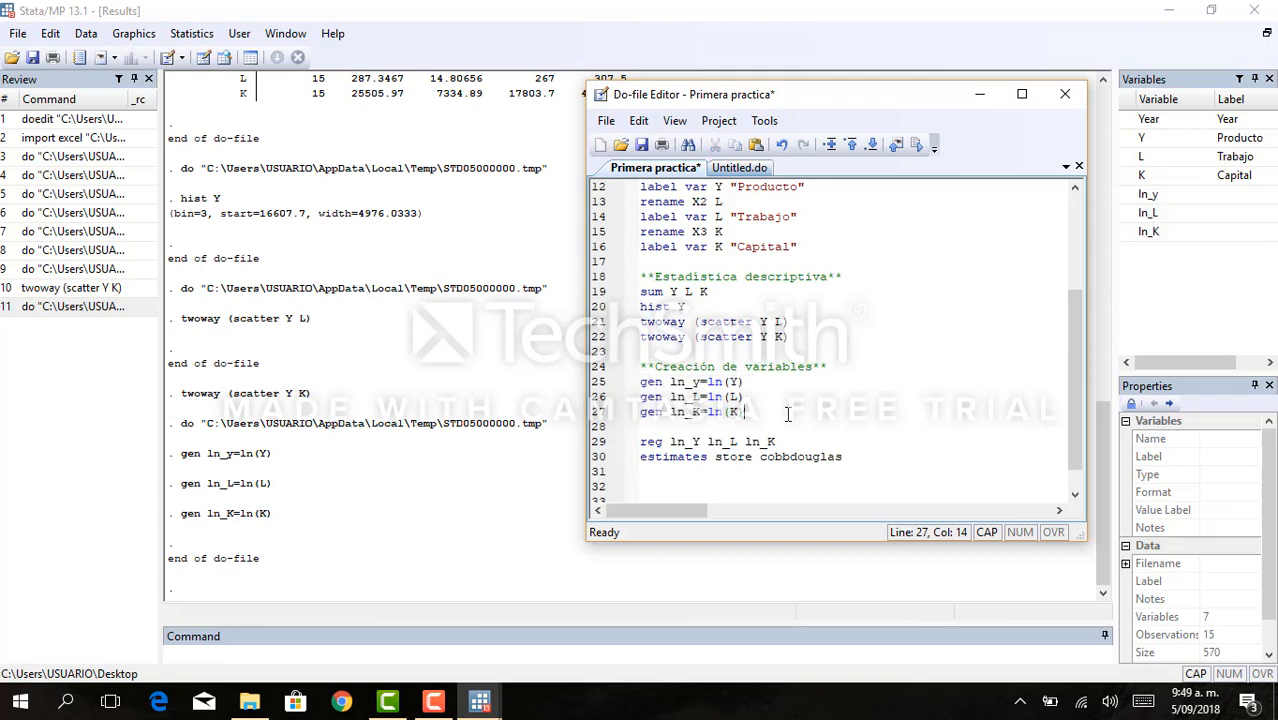
{"action": "key", "text": "Return"}
{"action": "key", "text": "Return"}
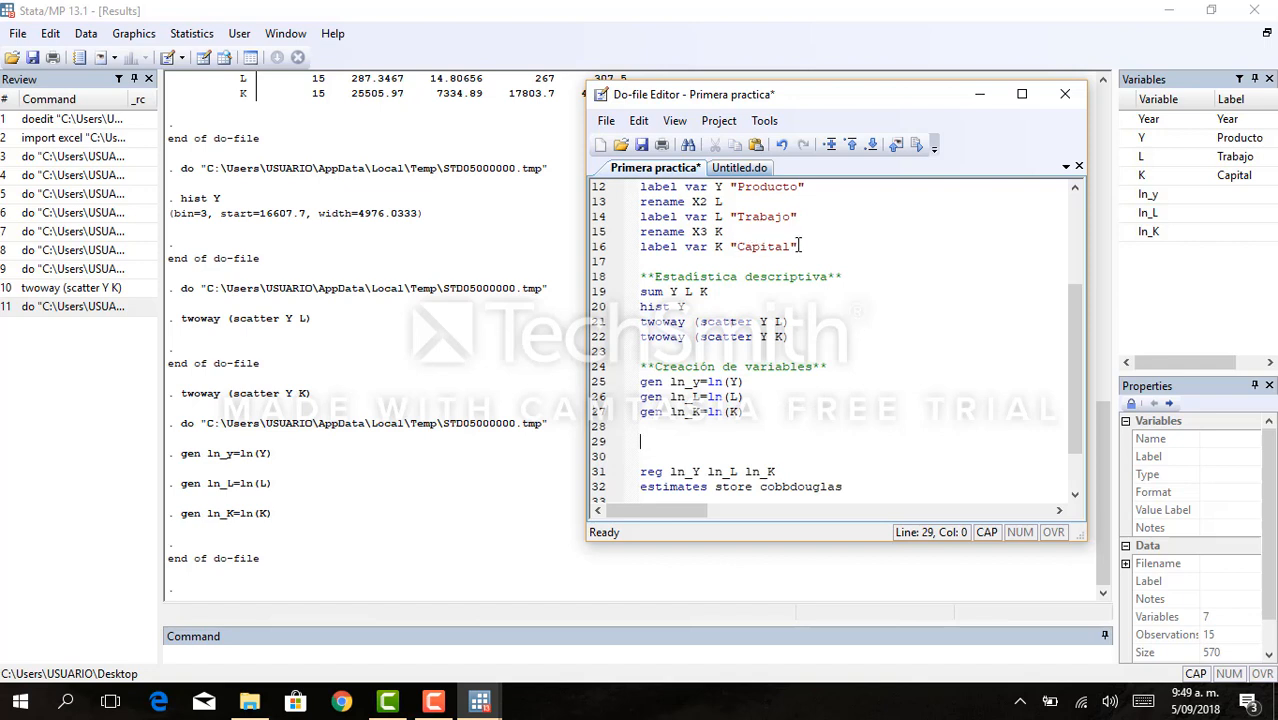
{"action": "left_click_drag", "start_coordinate": [806, 248], "coordinate": [630, 203]}
{"action": "key", "text": "ctrl+c"}
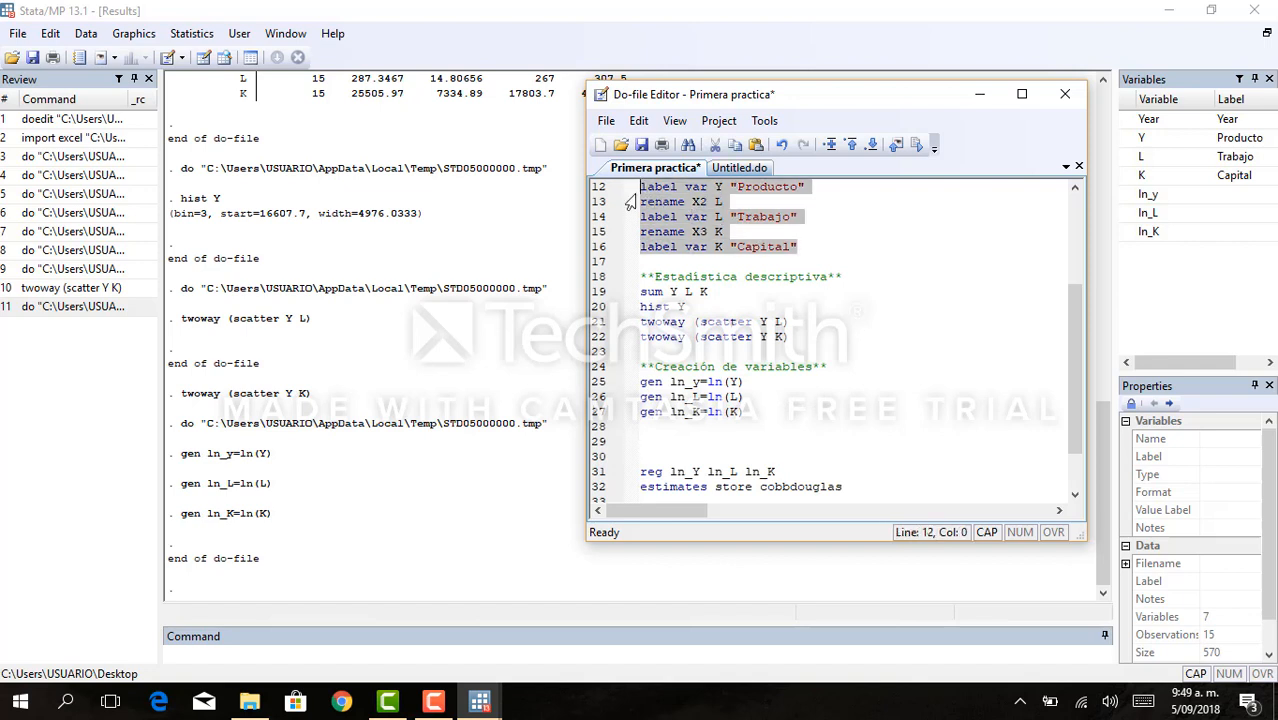
{"action": "left_click", "coordinate": [674, 455]}
{"action": "left_click", "coordinate": [656, 432]}
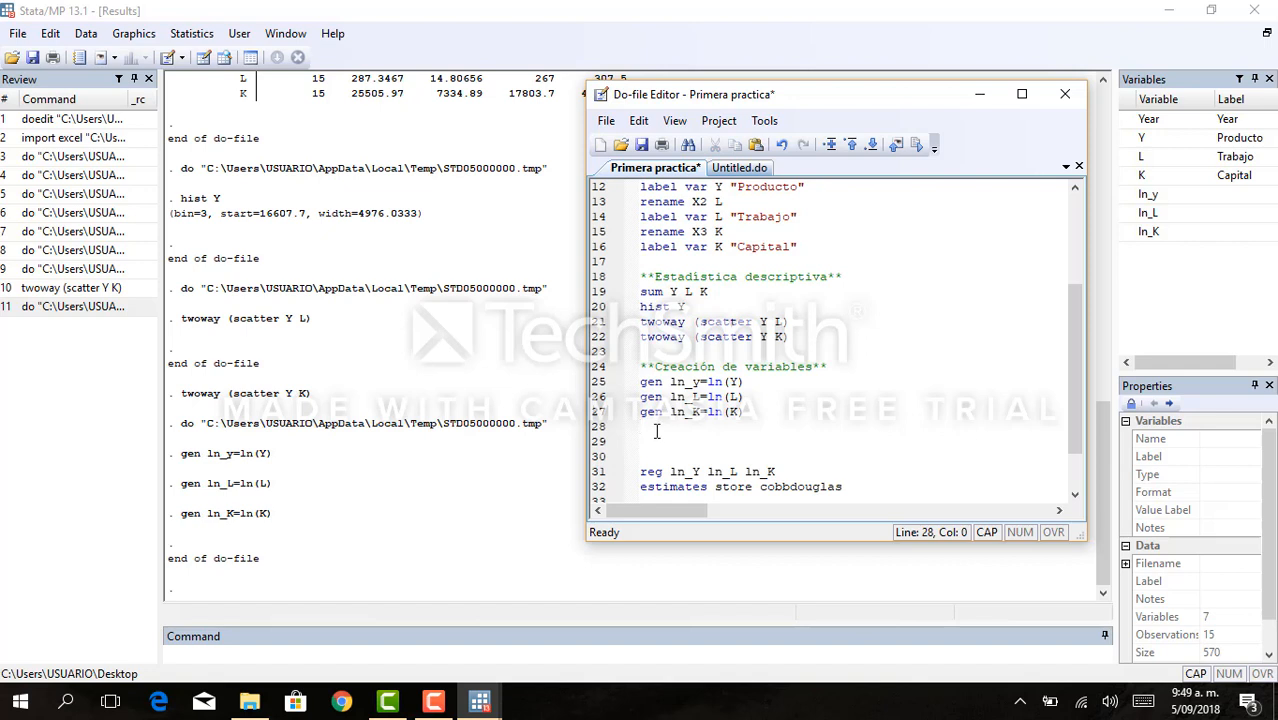
{"action": "key", "text": "Return"}
{"action": "key", "text": "ctrl+v"}
{"action": "key", "text": "Up"}
{"action": "key", "text": "Up"}
{"action": "key", "text": "Up"}
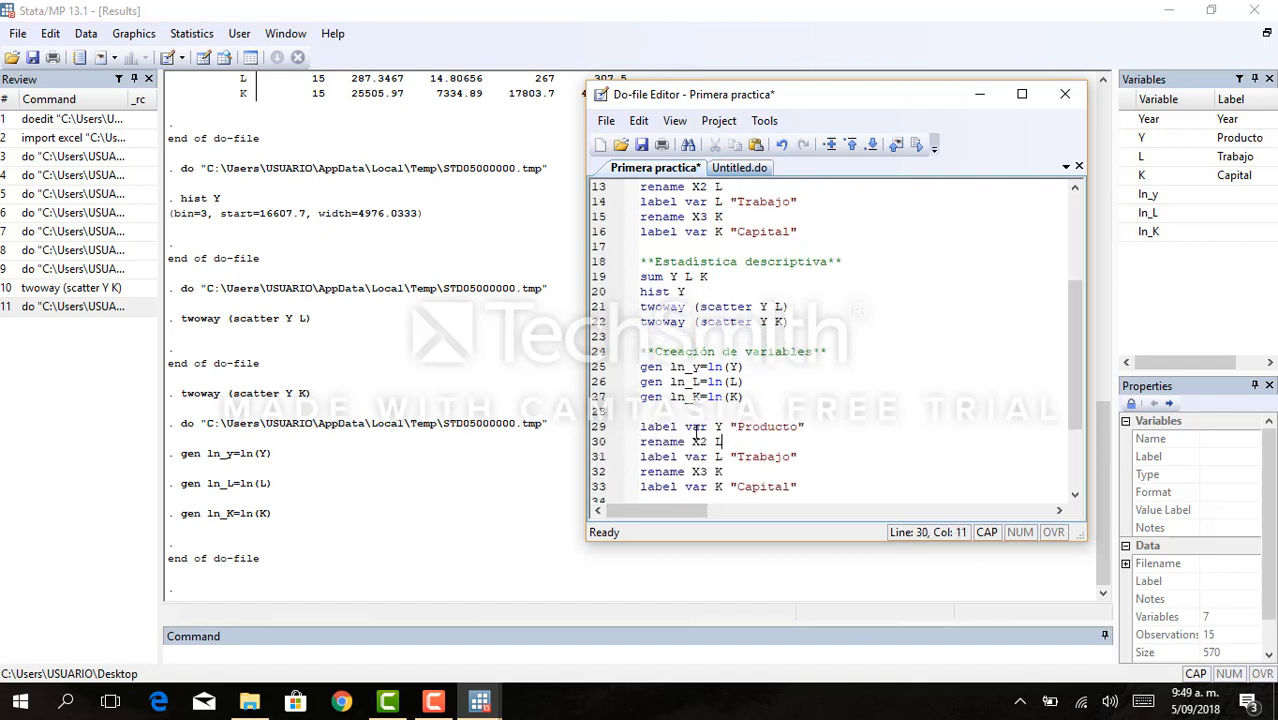
- Delete the rename X2 L and rename X3 K lines from the copied block, leaving no blank lines in their place
{"action": "left_click_drag", "start_coordinate": [720, 441], "coordinate": [634, 446]}
{"action": "key", "text": "BackSpace"}
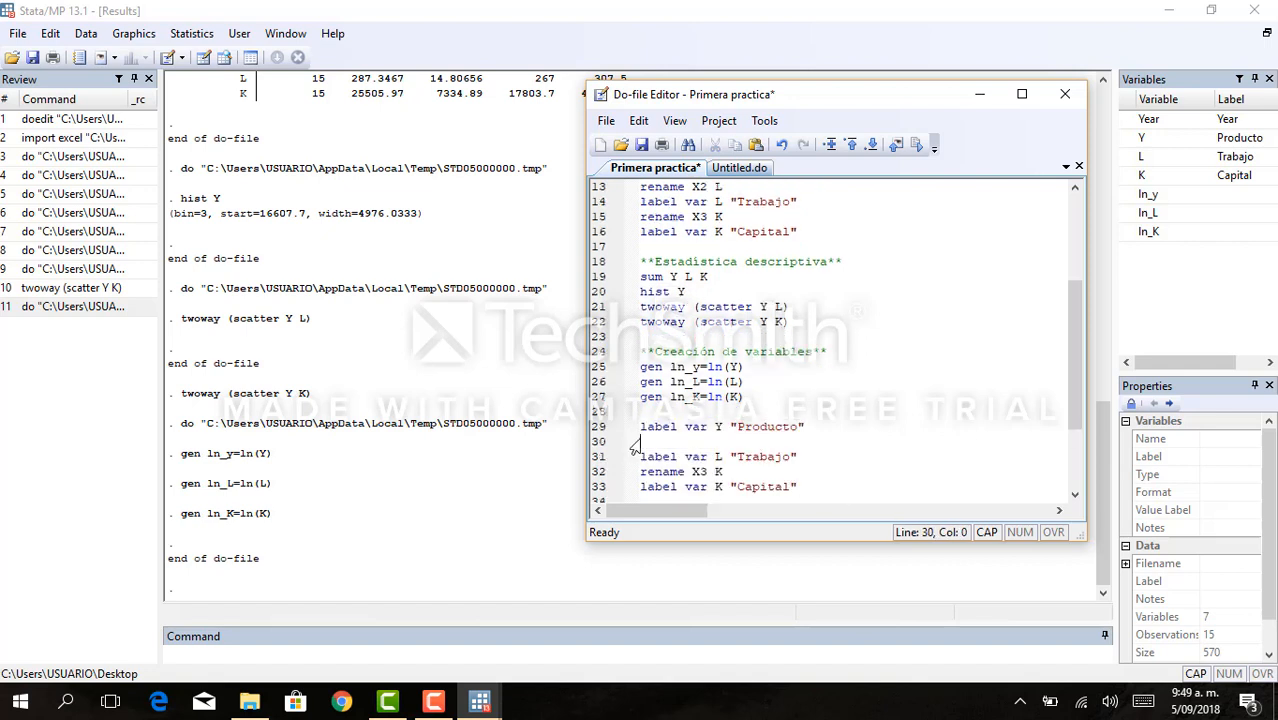
{"action": "key", "text": "Delete"}
{"action": "left_click_drag", "start_coordinate": [724, 457], "coordinate": [628, 458]}
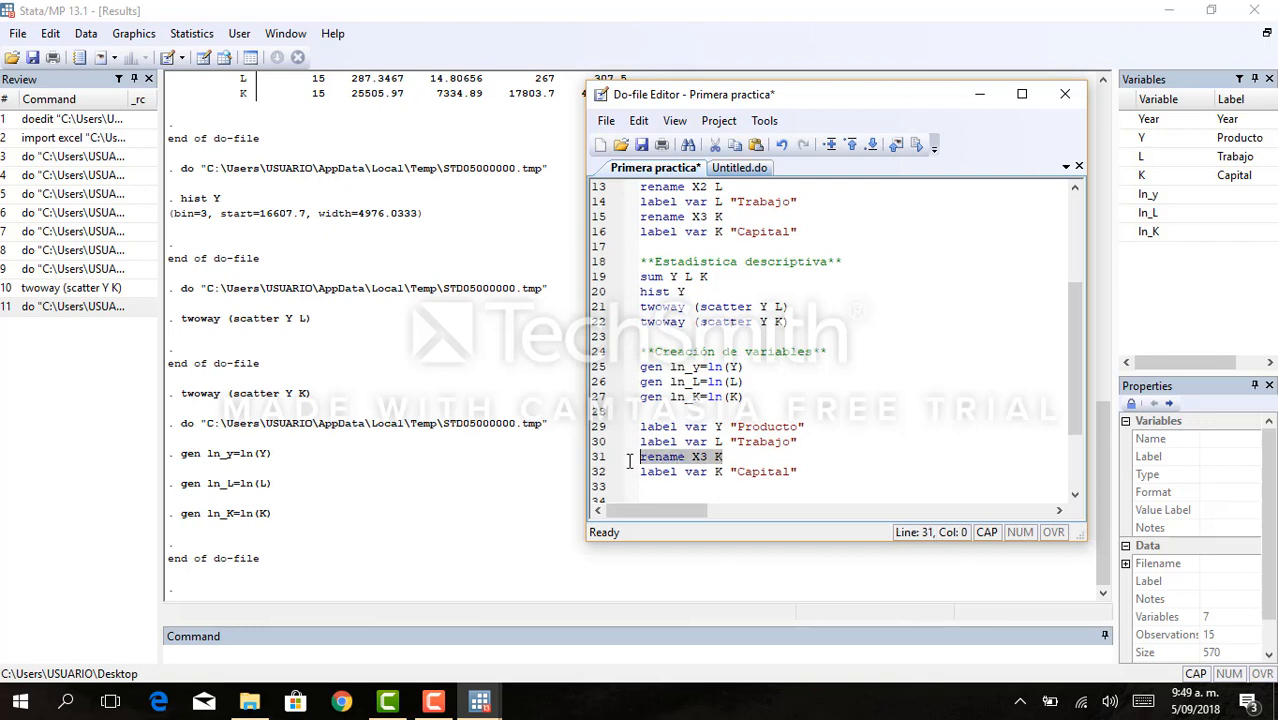
{"action": "key", "text": "BackSpace"}
{"action": "key", "text": "Delete"}
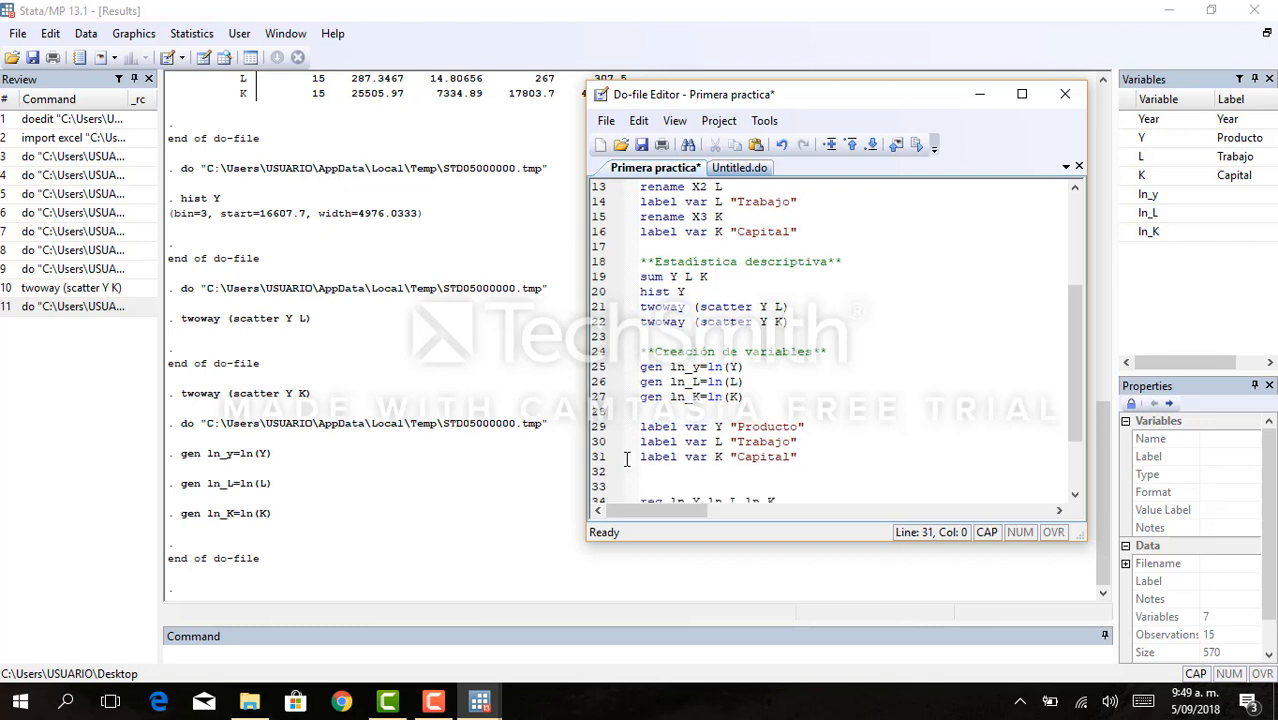
- Replace the variable Y with ln_y, copied from the first gen command, in the copied "Producto" label command
{"action": "left_click", "coordinate": [698, 367]}
{"action": "key", "text": "shift+Left"}
{"action": "key", "text": "shift+Left"}
{"action": "key", "text": "shift+Left"}
{"action": "key", "text": "shift+Left"}
{"action": "key", "text": "ctrl+c"}
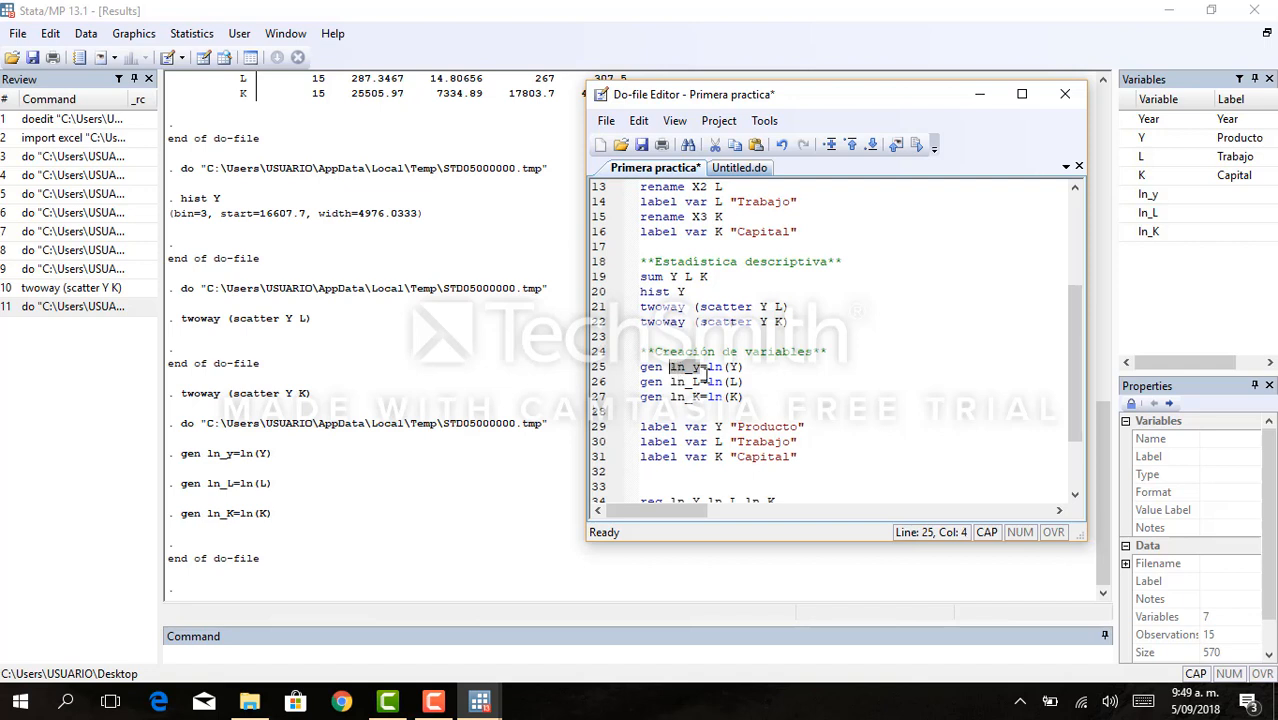
{"action": "left_click", "coordinate": [720, 426]}
{"action": "key", "text": "BackSpace"}
{"action": "key", "text": "ctrl+v"}
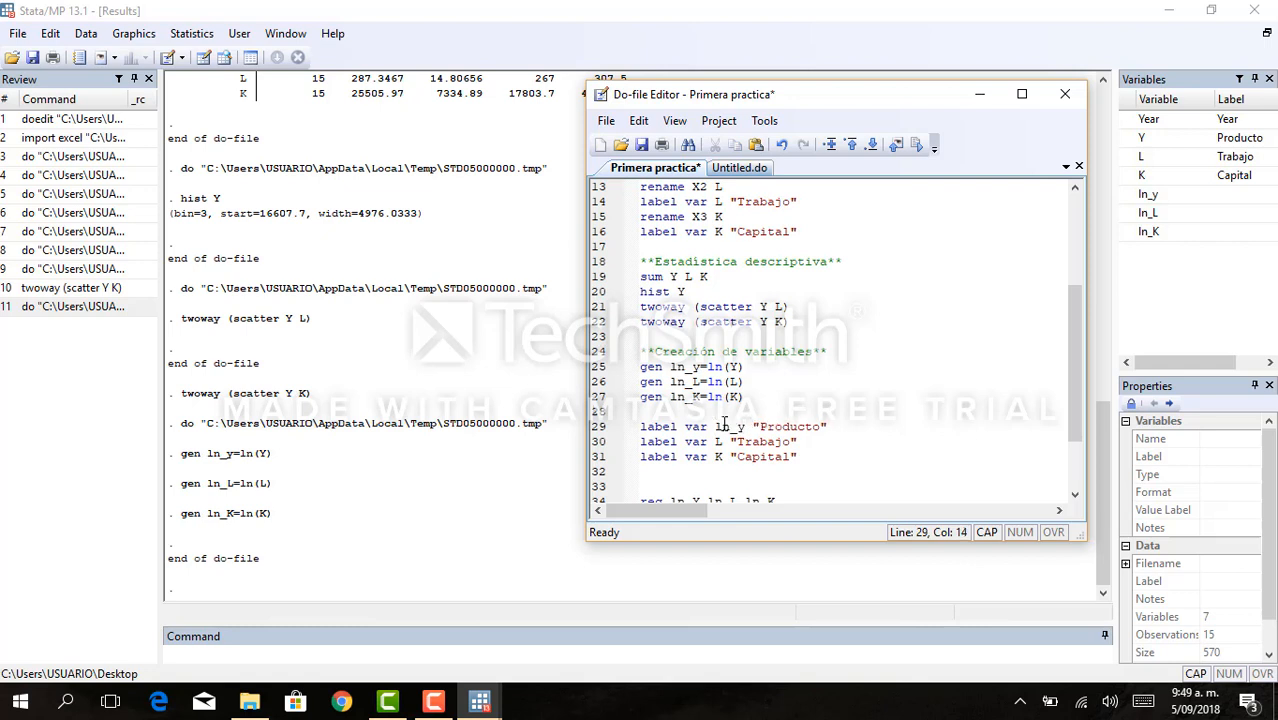
- Replace L with ln_L in the copied "Trabajo" label command and K with ln_K in the copied "Capital" one
{"action": "left_click", "coordinate": [722, 441]}
{"action": "key", "text": "BackSpace"}
{"action": "key", "text": "ctrl+v"}
{"action": "left_click", "coordinate": [723, 456]}
{"action": "key", "text": "BackSpace"}
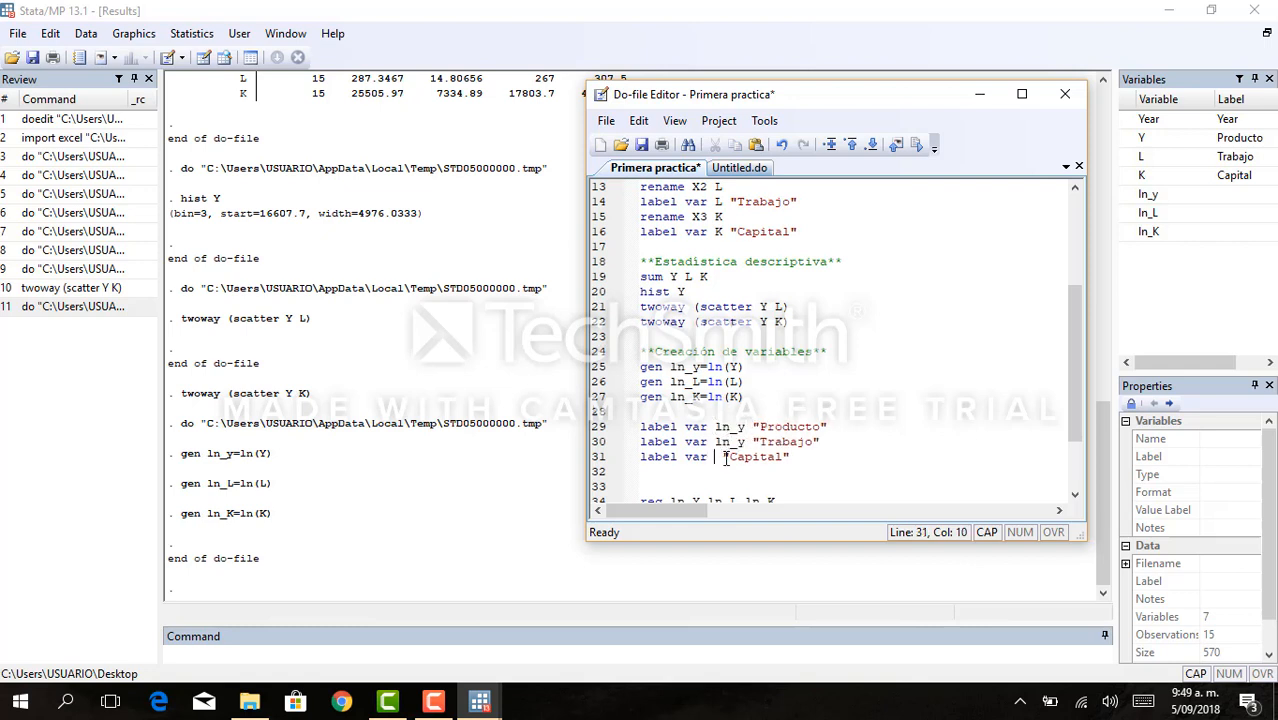
{"action": "key", "text": "ctrl+v"}
{"action": "key", "text": "BackSpace"}
{"action": "type", "text": "K"}
{"action": "left_click", "coordinate": [743, 441]}
{"action": "key", "text": "BackSpace"}
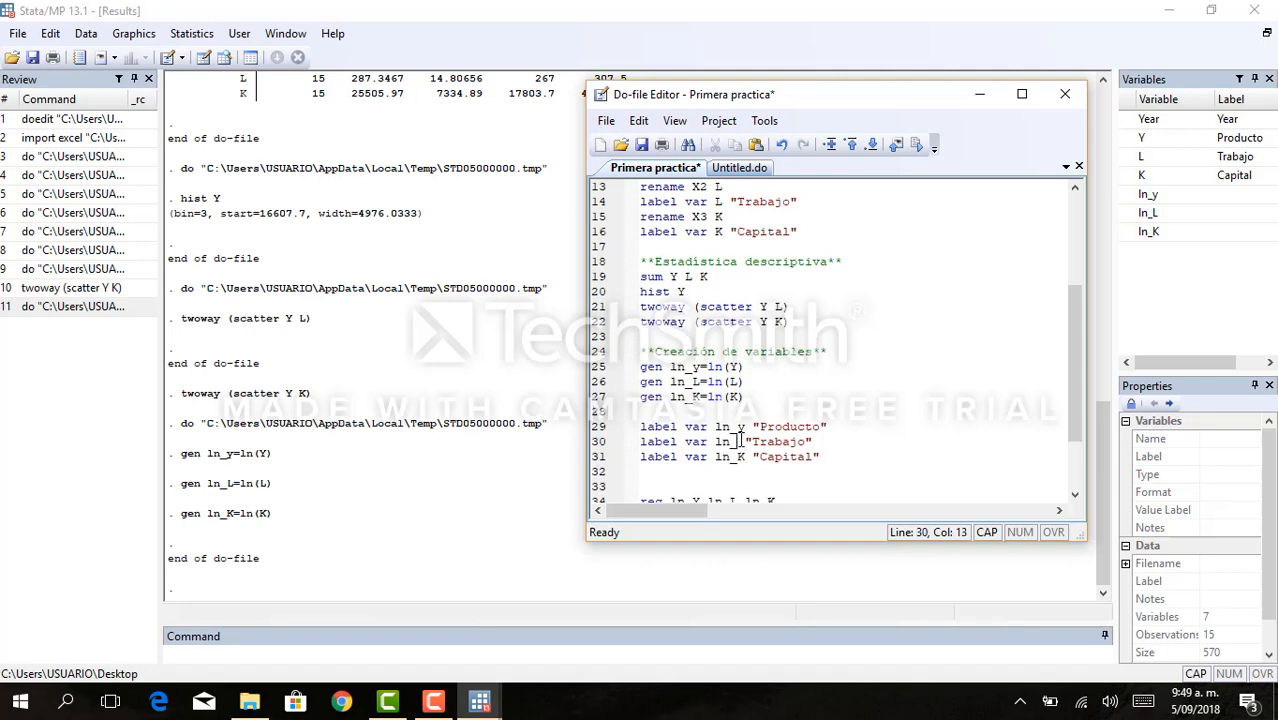
{"action": "type", "text": "L"}
- Change the label text for ln_y in do-file line 29 to "Logaritmo del produto"
{"action": "left_click", "coordinate": [826, 426]}
{"action": "key", "text": "BackSpace"}
{"action": "key", "text": "BackSpace"}
{"action": "key", "text": "BackSpace"}
{"action": "key", "text": "BackSpace"}
{"action": "key", "text": "BackSpace"}
{"action": "key", "text": "BackSpace"}
{"action": "key", "text": "BackSpace"}
{"action": "key", "text": "BackSpace"}
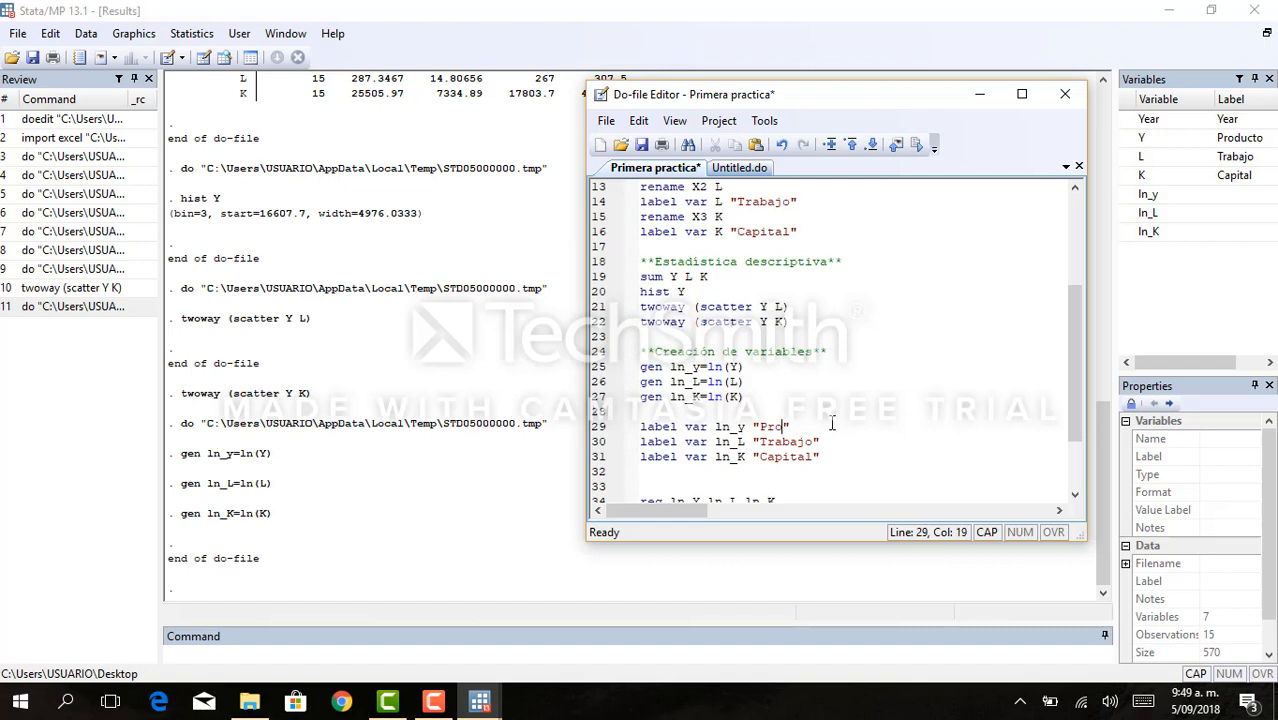
{"action": "type", "text": "Lo"}
{"action": "type", "text": "garitmo"}
{"action": "type", "text": " d"}
{"action": "type", "text": "el prod"}
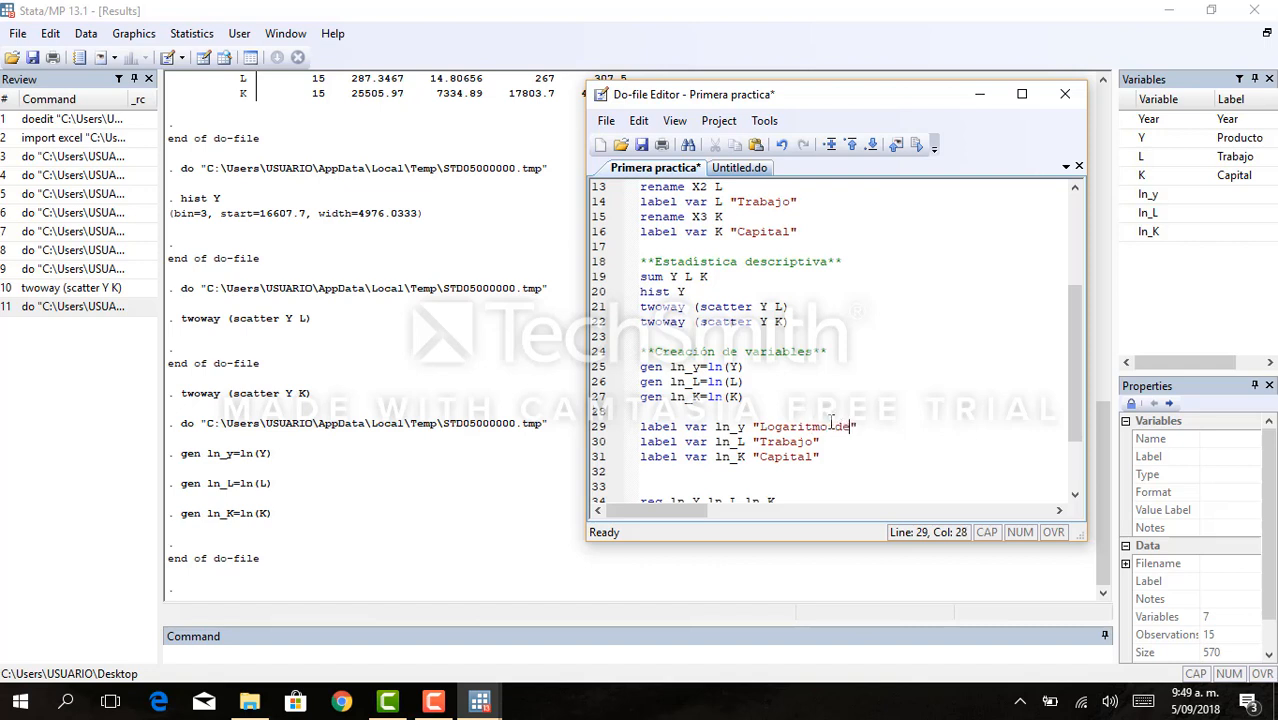
{"action": "type", "text": "uto"}
- Extend the label texts in lines 30 and 31 to "Logaritmo del Trabajo" and "Logaritmo del Capital"
{"action": "left_click", "coordinate": [762, 441]}
{"action": "type", "text": "Logari"}
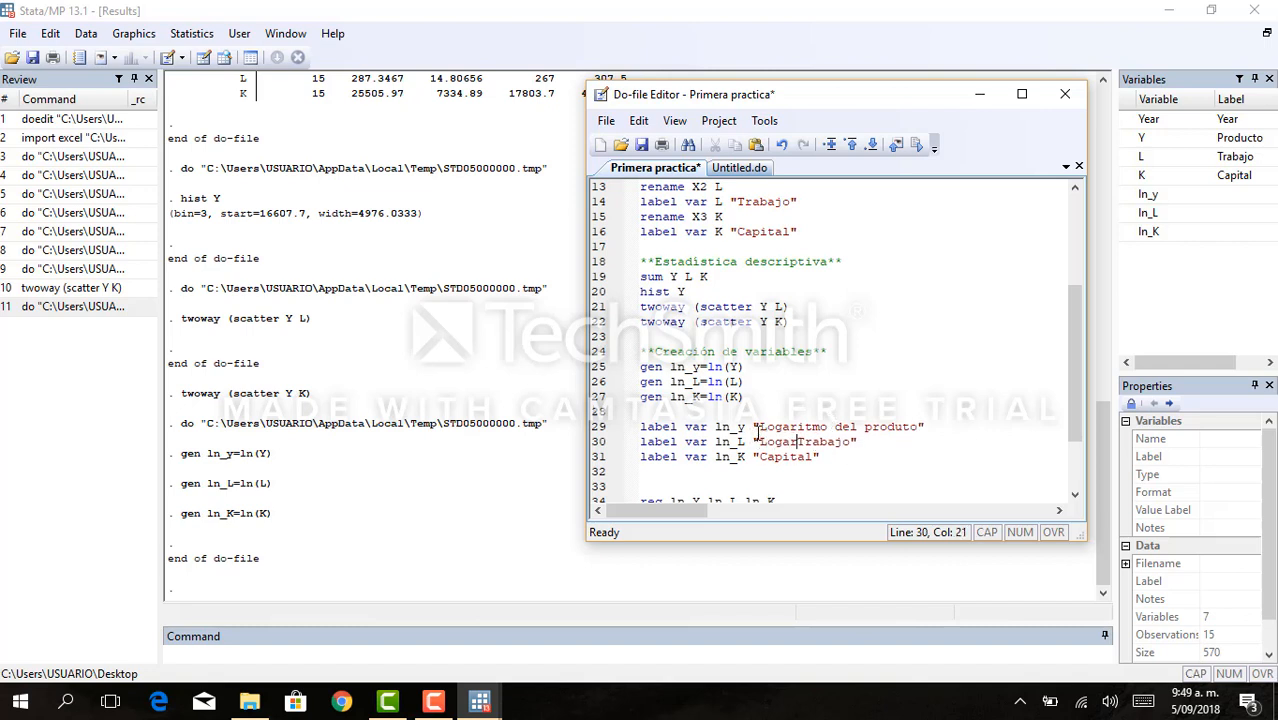
{"action": "type", "text": "tmo del"}
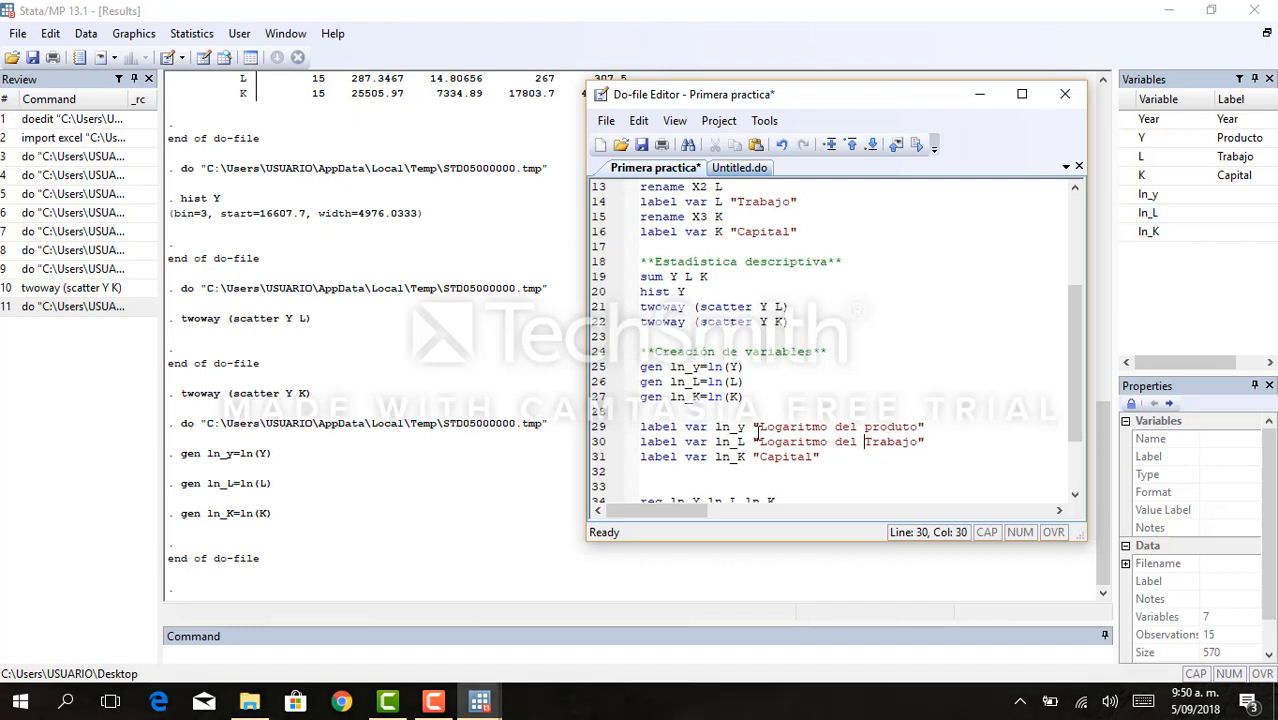
{"action": "left_click", "coordinate": [762, 460]}
{"action": "type", "text": "Loga"}
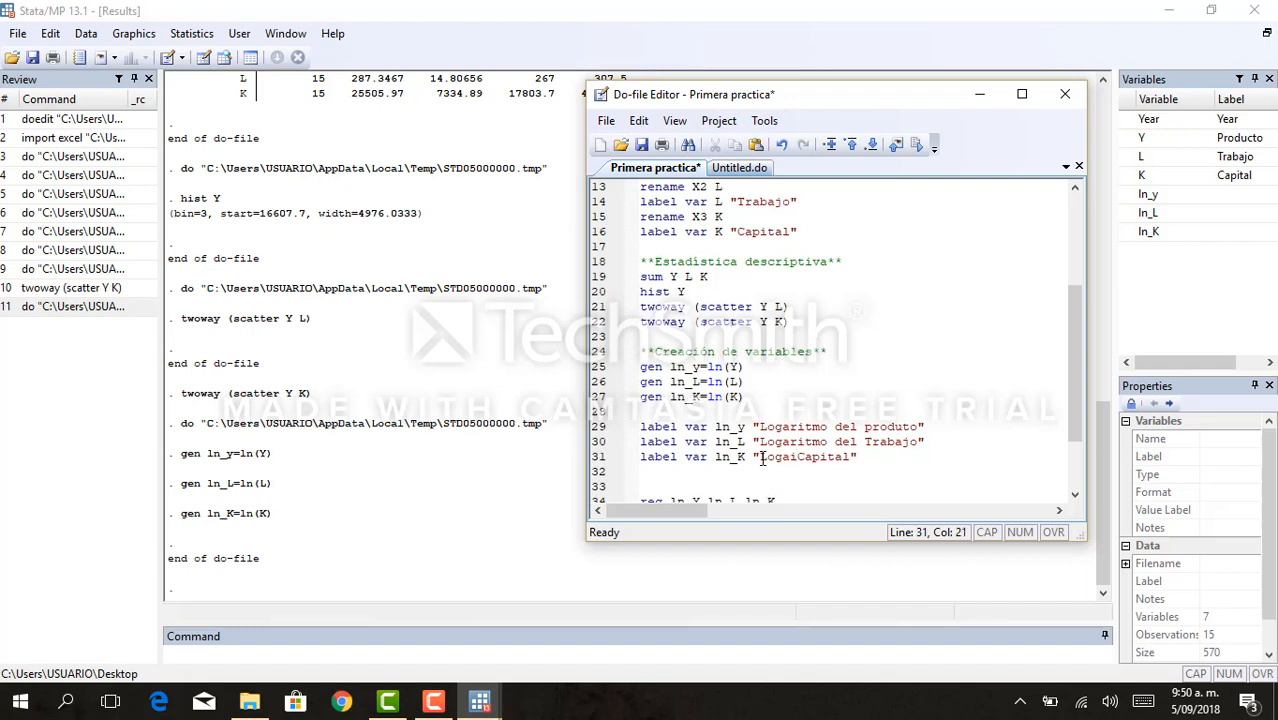
{"action": "type", "text": "ritmo del"}
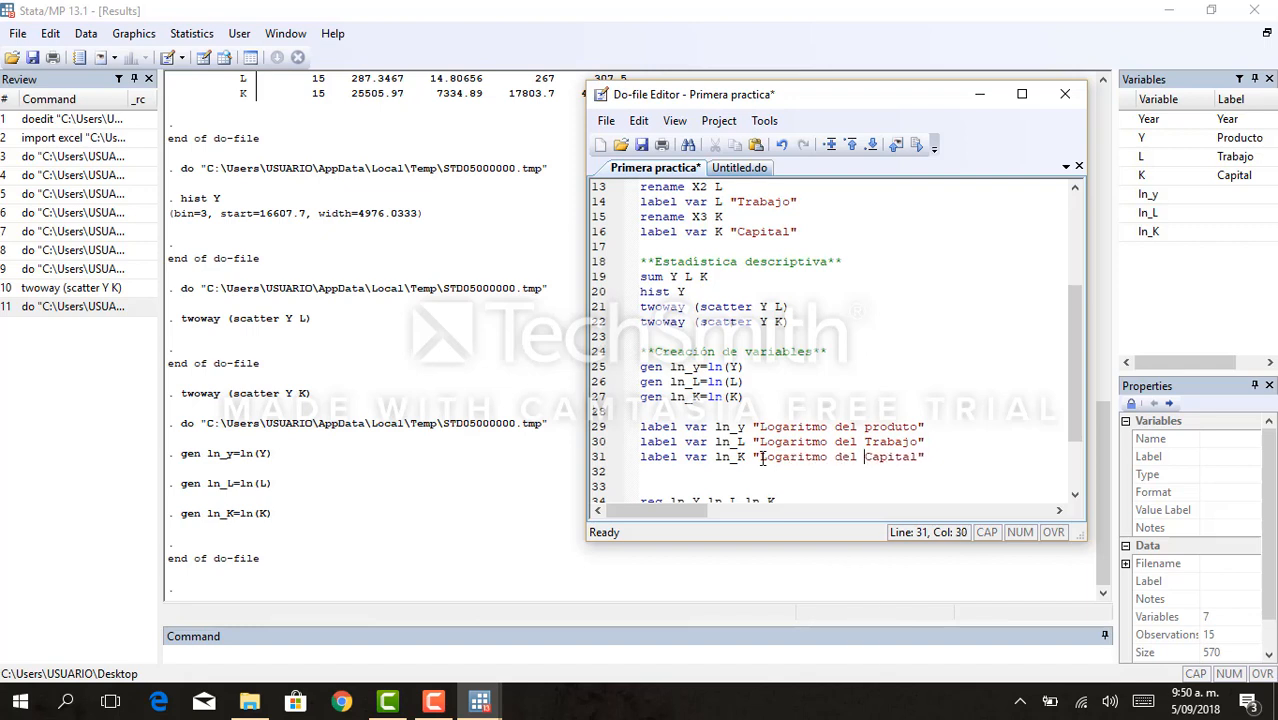
- Execute do-file lines 29 to 31 to label the variables ln_y, ln_L and ln_K
{"action": "left_click_drag", "start_coordinate": [940, 457], "coordinate": [634, 432]}
{"action": "key", "text": "ctrl+d"}
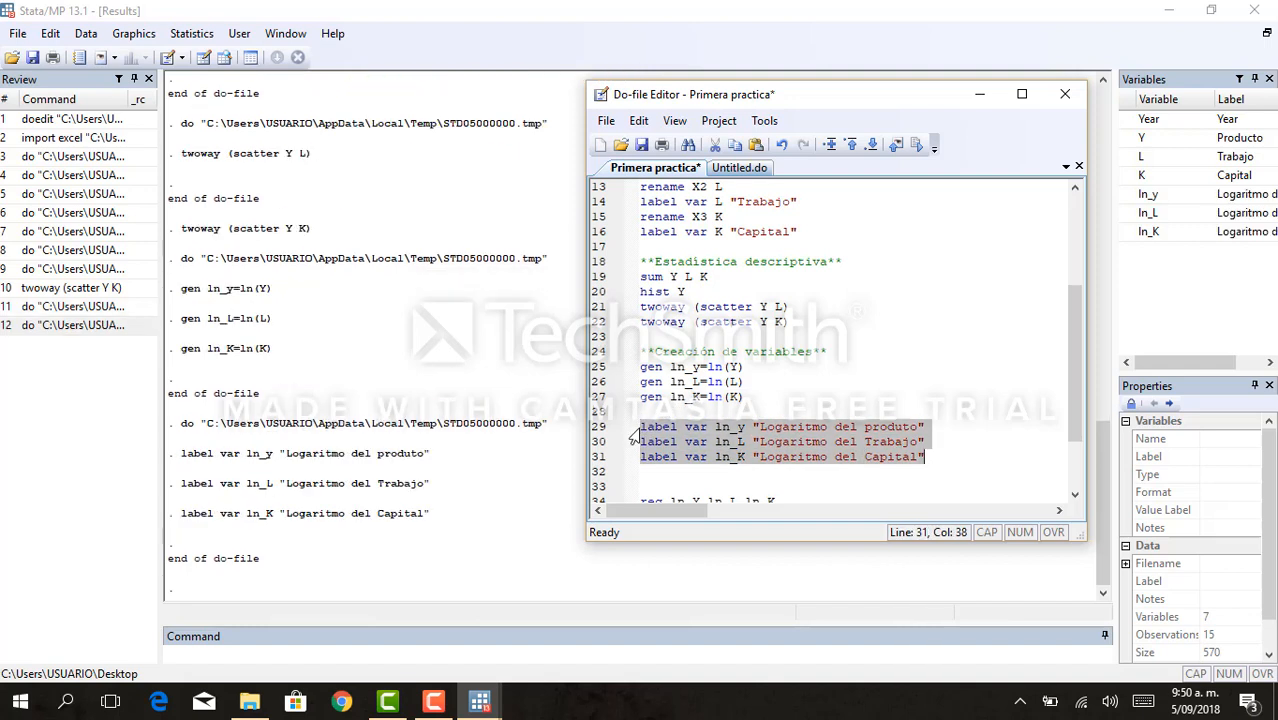
{"action": "left_click_drag", "start_coordinate": [1070, 377], "coordinate": [1071, 416]}
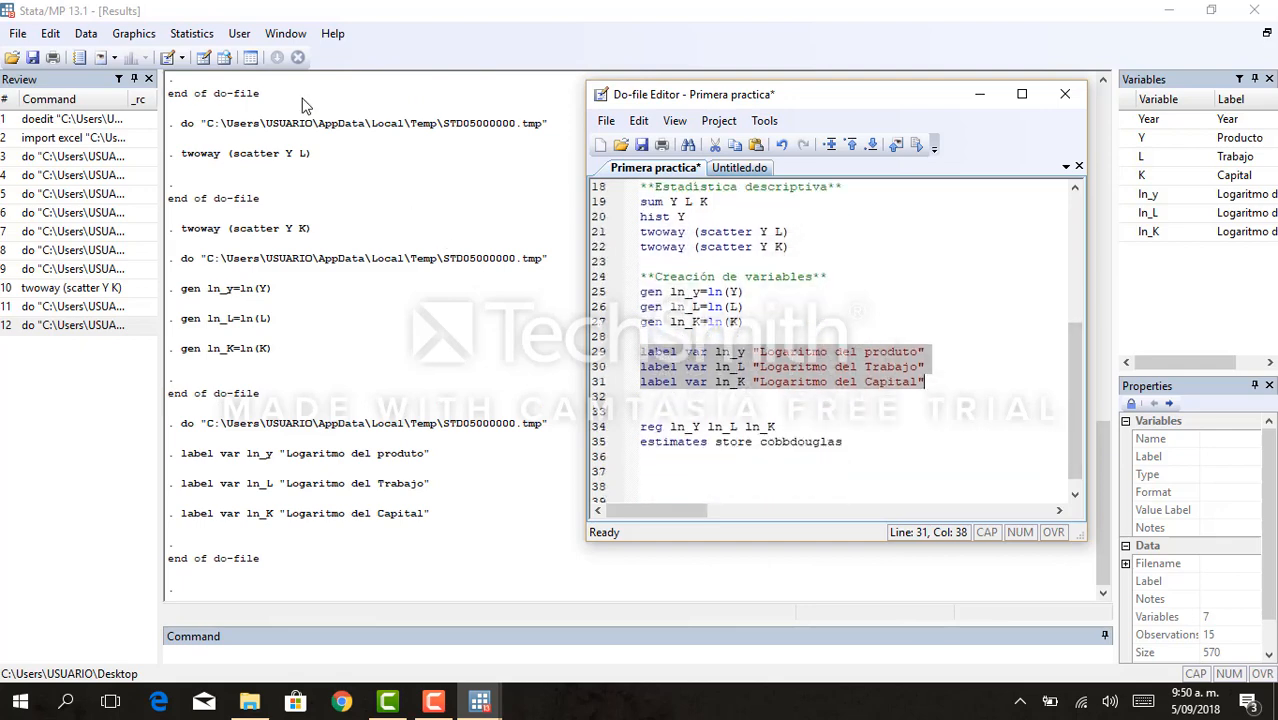
- Browse the dataset to examine the new logarithm columns and their labels, then return to the do-file
{"action": "left_click", "coordinate": [224, 58]}
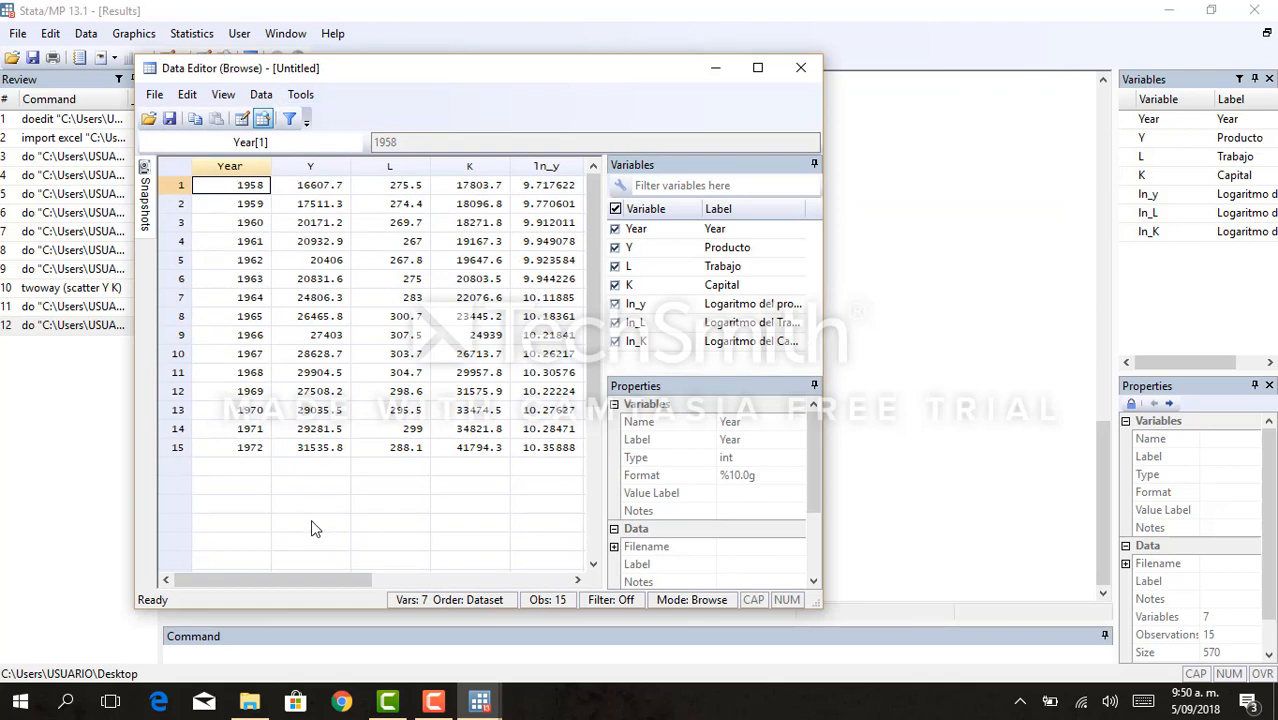
{"action": "left_click_drag", "start_coordinate": [312, 585], "coordinate": [335, 589]}
{"action": "left_click_drag", "start_coordinate": [440, 590], "coordinate": [350, 589]}
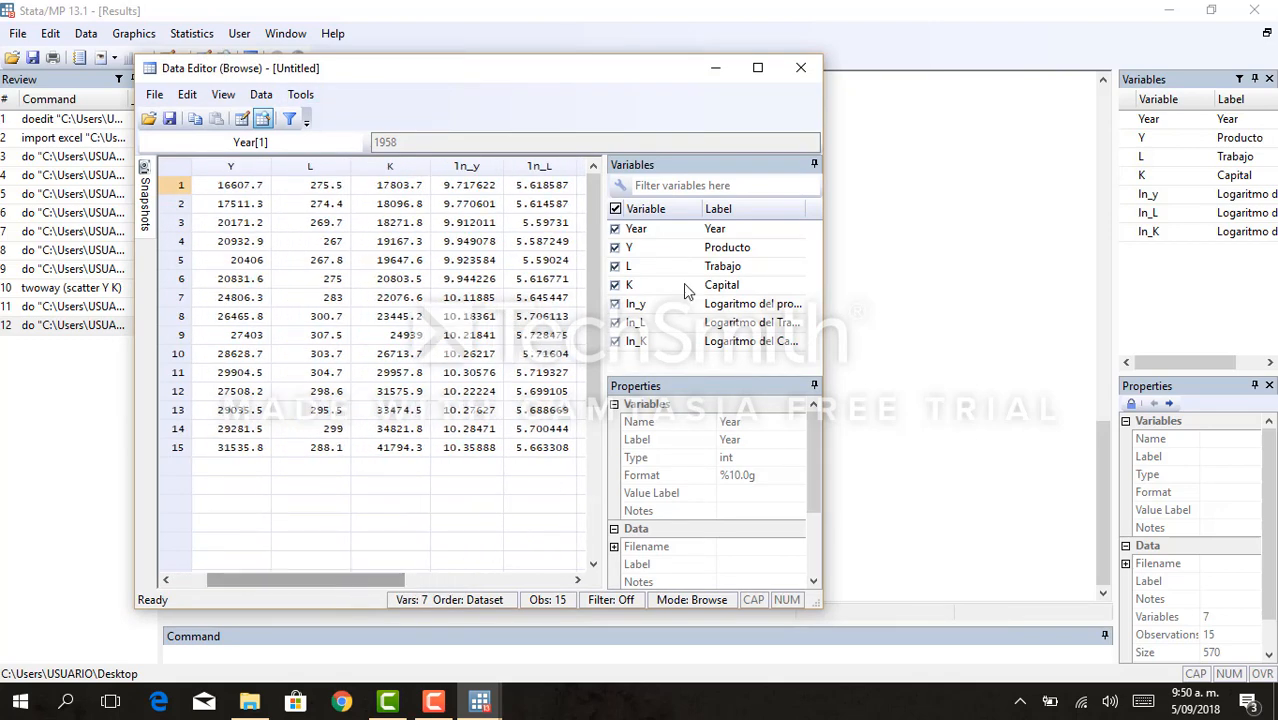
{"action": "left_click", "coordinate": [801, 68]}
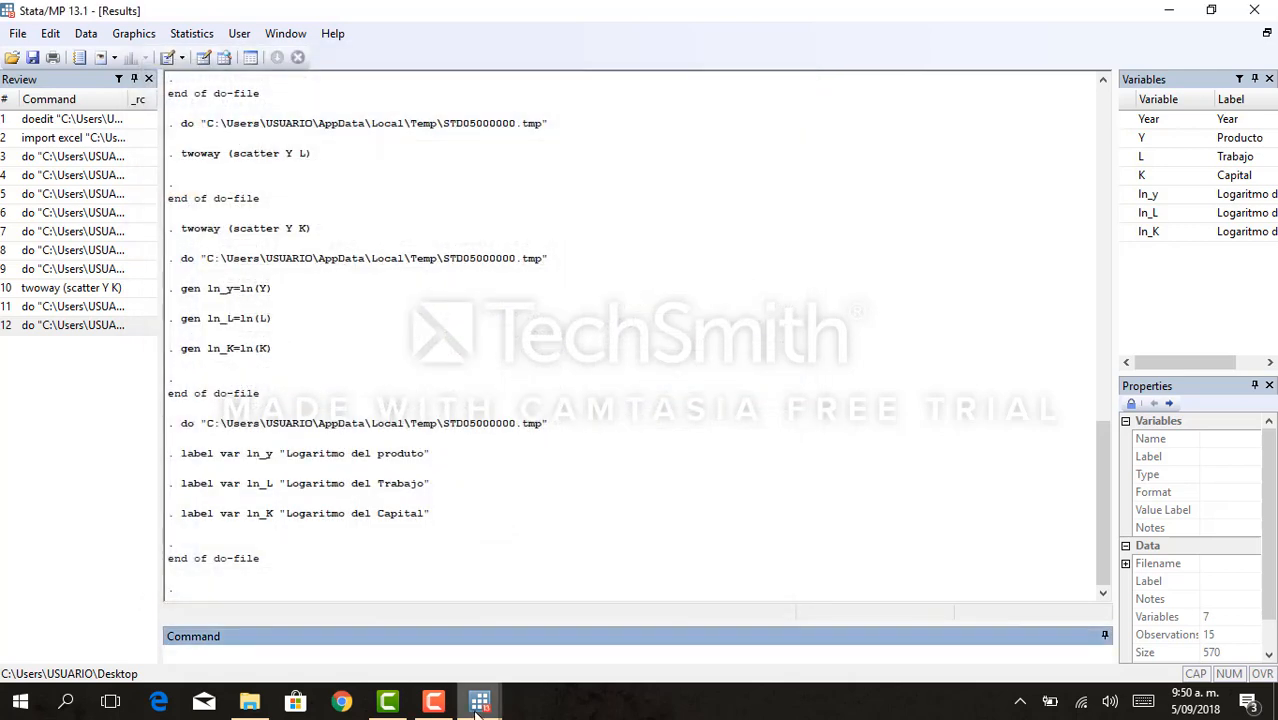
{"action": "mouse_move", "coordinate": [478, 707]}
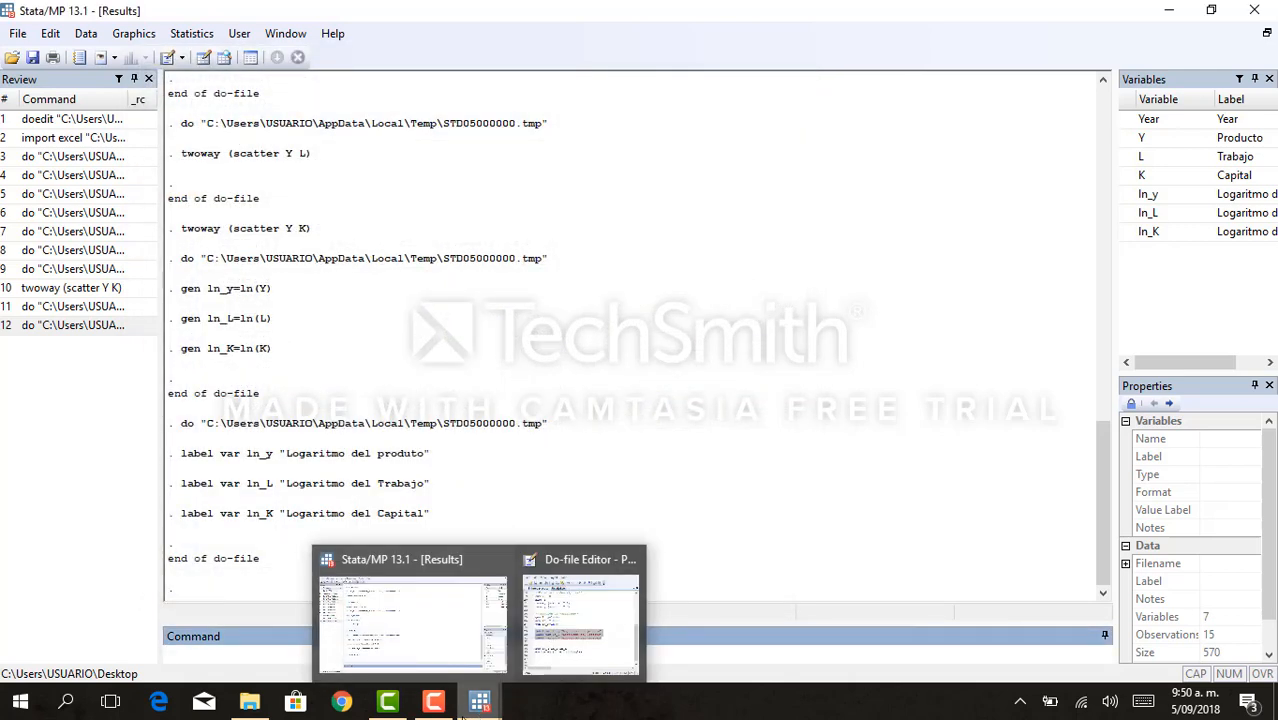
{"action": "left_click", "coordinate": [567, 648]}
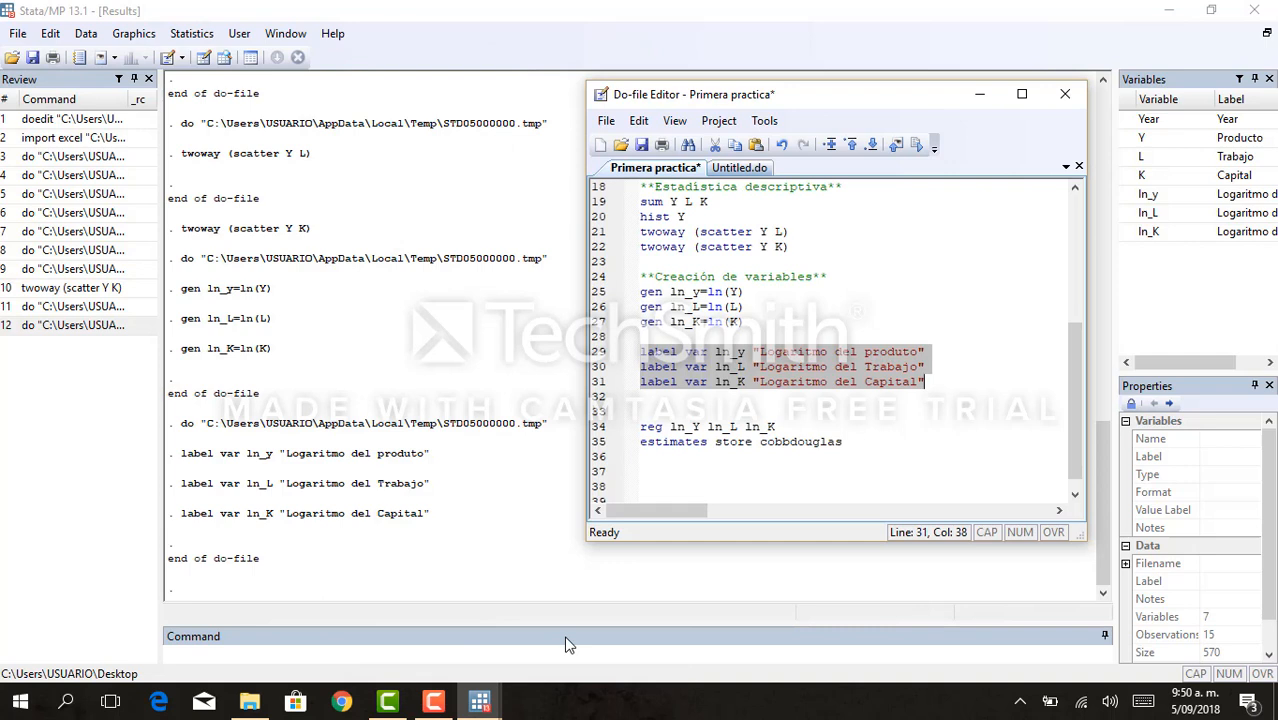
- Add the comment heading "**Estimación de la regresión**" on line 33, directly above the reg command
{"action": "left_click", "coordinate": [652, 458]}
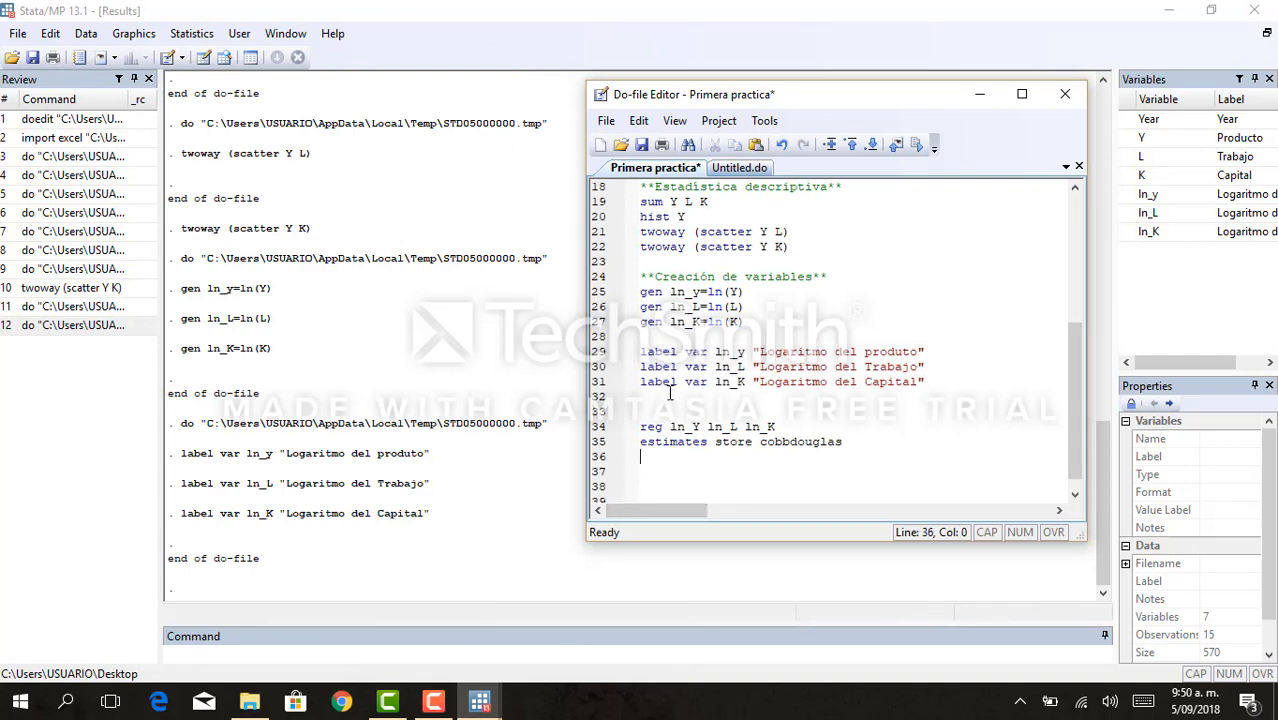
{"action": "type", "text": "**"}
{"action": "key", "text": "Caps_Lock"}
{"action": "type", "text": "E"}
{"action": "key", "text": "Caps_Lock"}
{"action": "type", "text": "sttimación "}
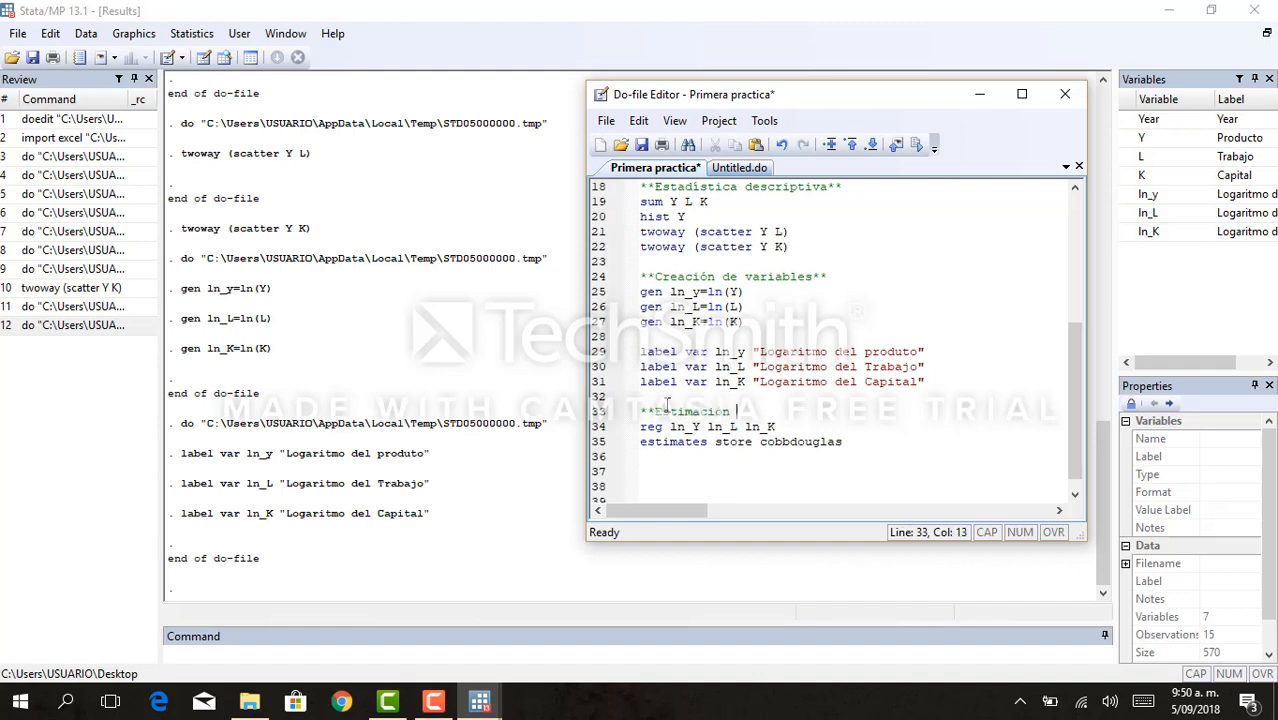
{"action": "type", "text": "de la regresión**"}
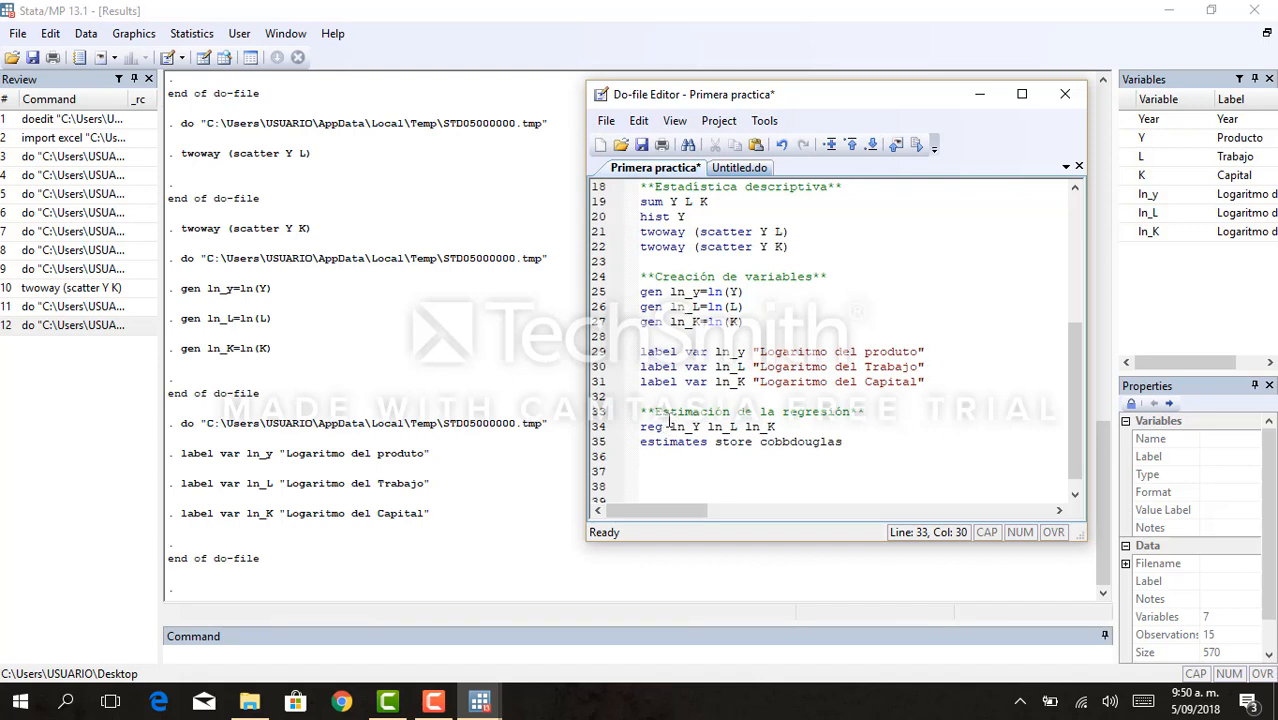
- Try to execute do-file lines 34 and 35, regressing ln_Y on ln_L and ln_K and storing the estimates as cobbdouglas
{"action": "left_click", "coordinate": [668, 426]}
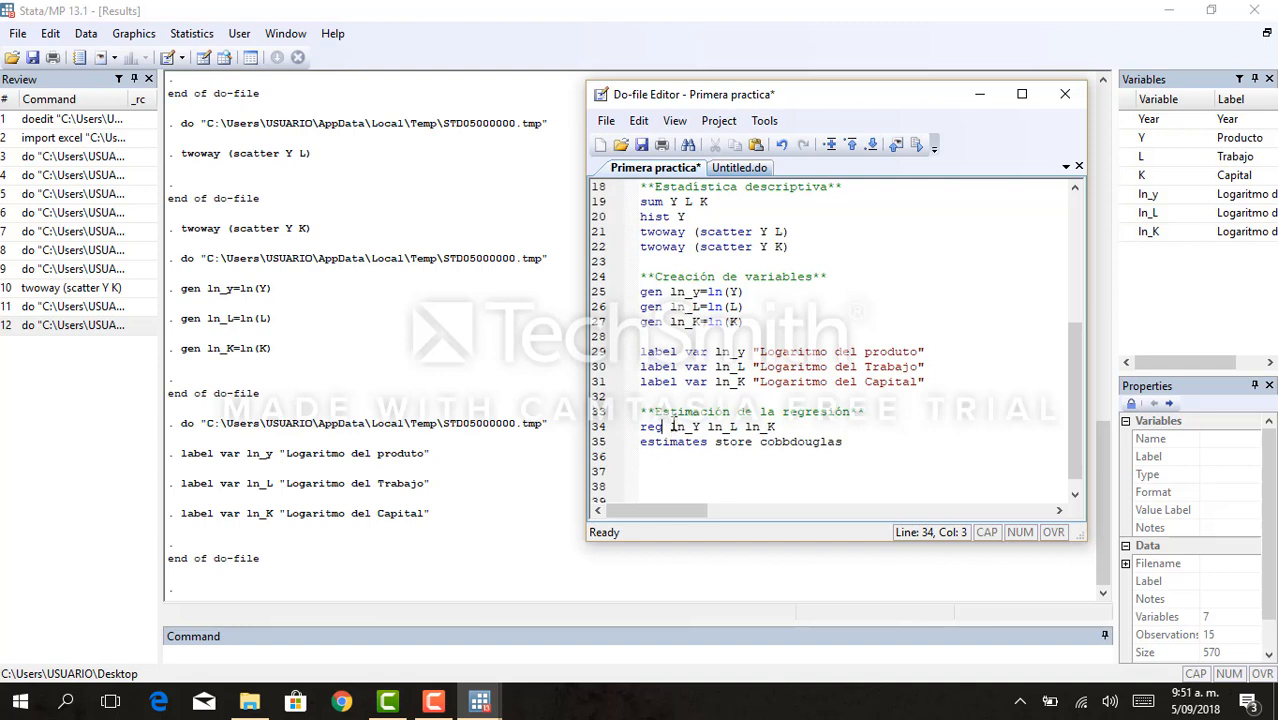
{"action": "left_click_drag", "start_coordinate": [672, 426], "coordinate": [704, 427]}
{"action": "left_click_drag", "start_coordinate": [708, 426], "coordinate": [778, 427]}
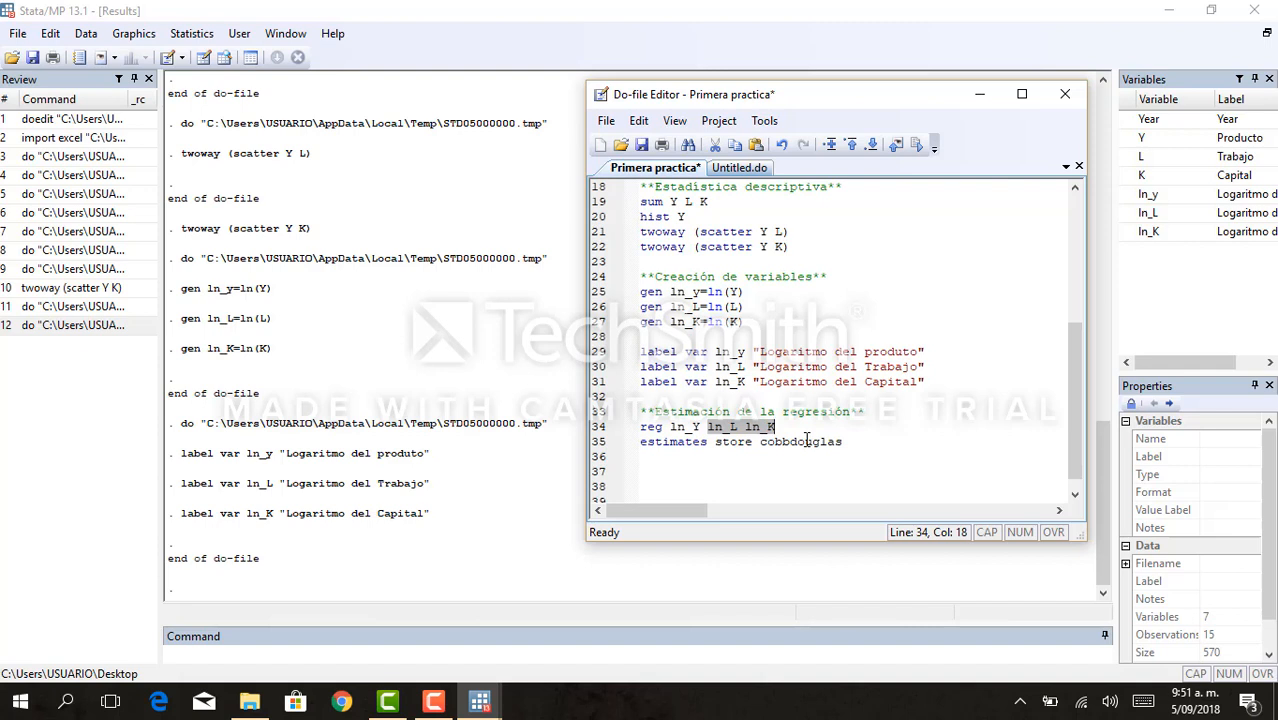
{"action": "left_click", "coordinate": [818, 457]}
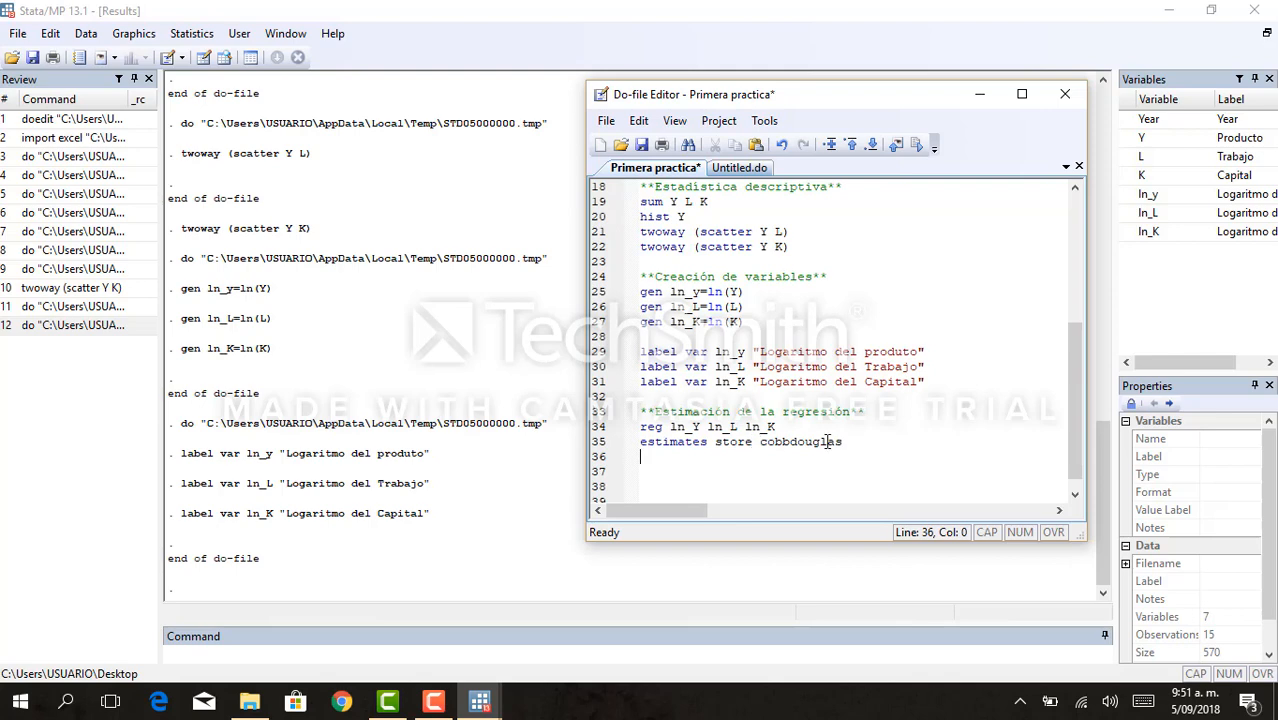
{"action": "left_click_drag", "start_coordinate": [846, 441], "coordinate": [643, 427]}
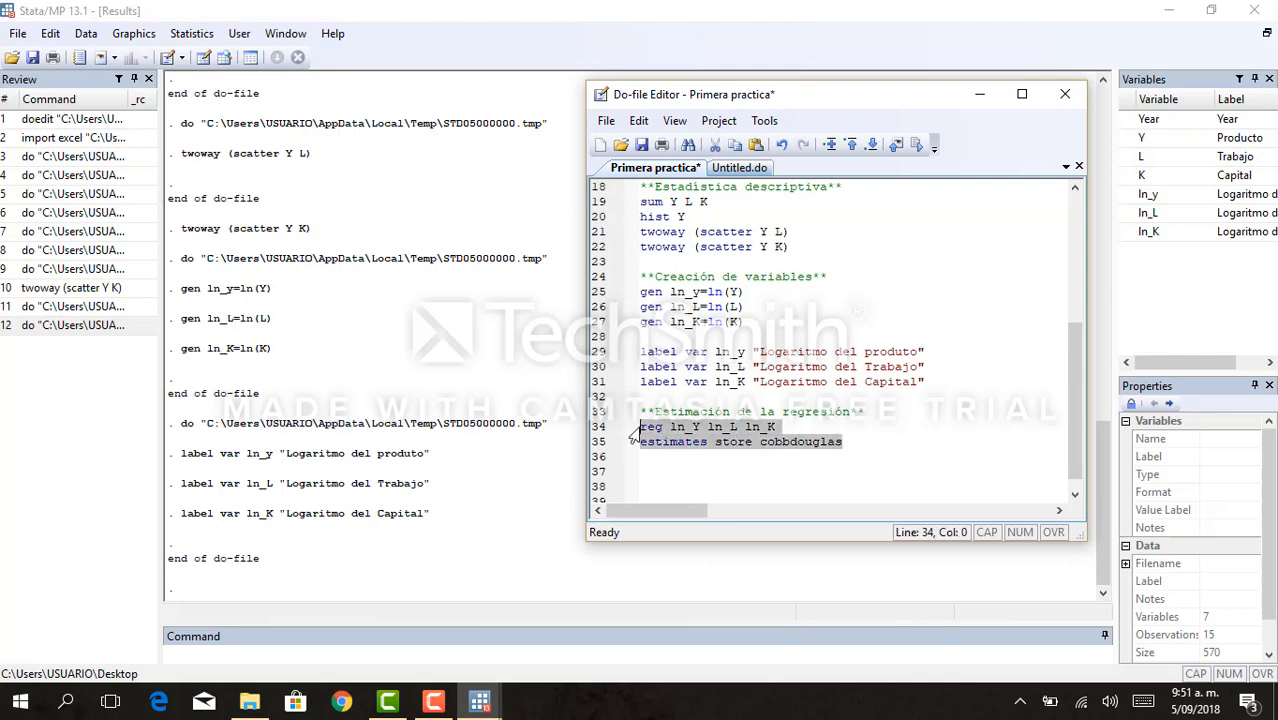
{"action": "key", "text": "ctrl+d"}
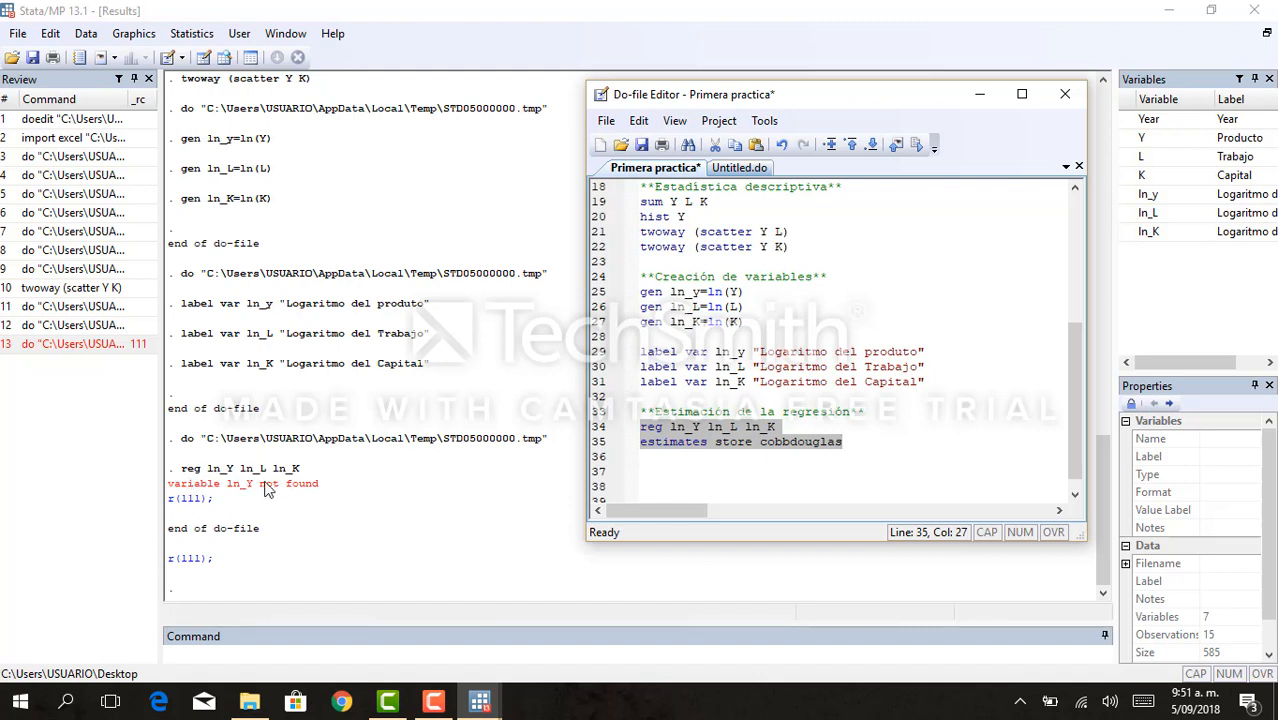
- Correct the dependent variable in the reg command on line 34 to ln_y
{"action": "left_click", "coordinate": [749, 427]}
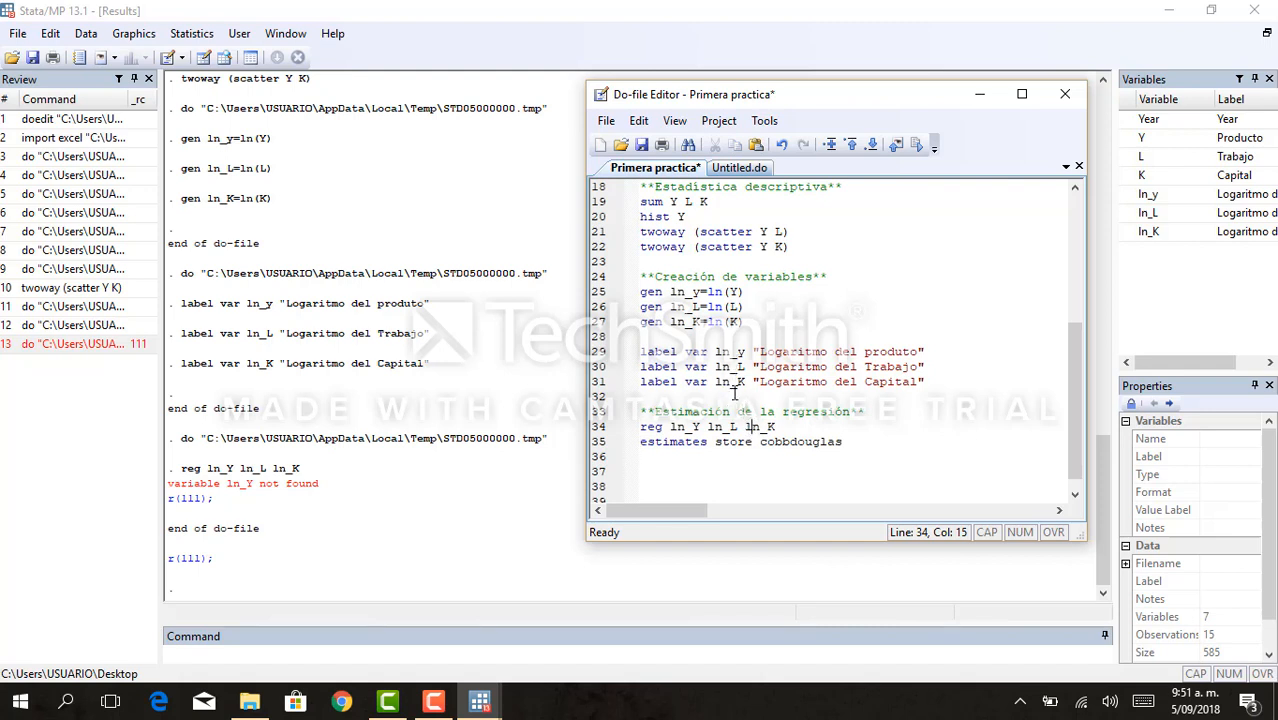
{"action": "left_click", "coordinate": [703, 427]}
{"action": "key", "text": "Delete"}
{"action": "type", "text": "y"}
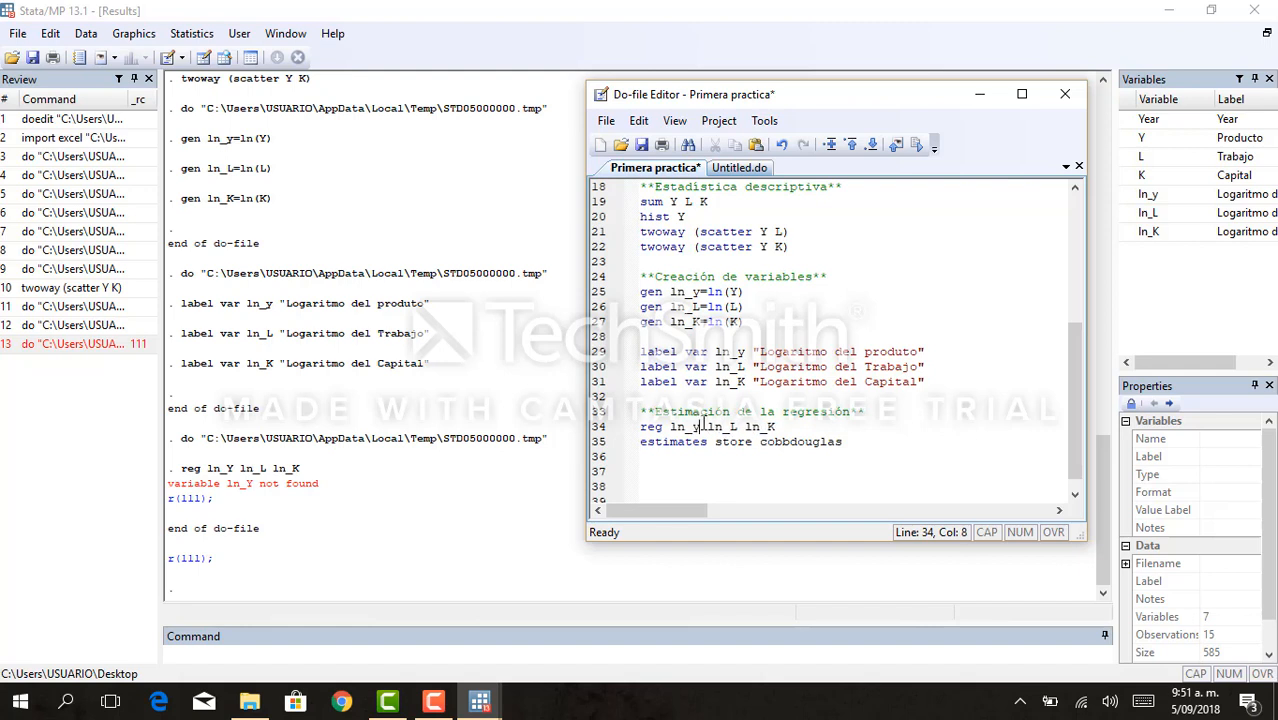
- Execute do-file lines 34 and 35 to regress ln_y on ln_L and ln_K and store the estimates as cobbdouglas
{"action": "left_click", "coordinate": [843, 443]}
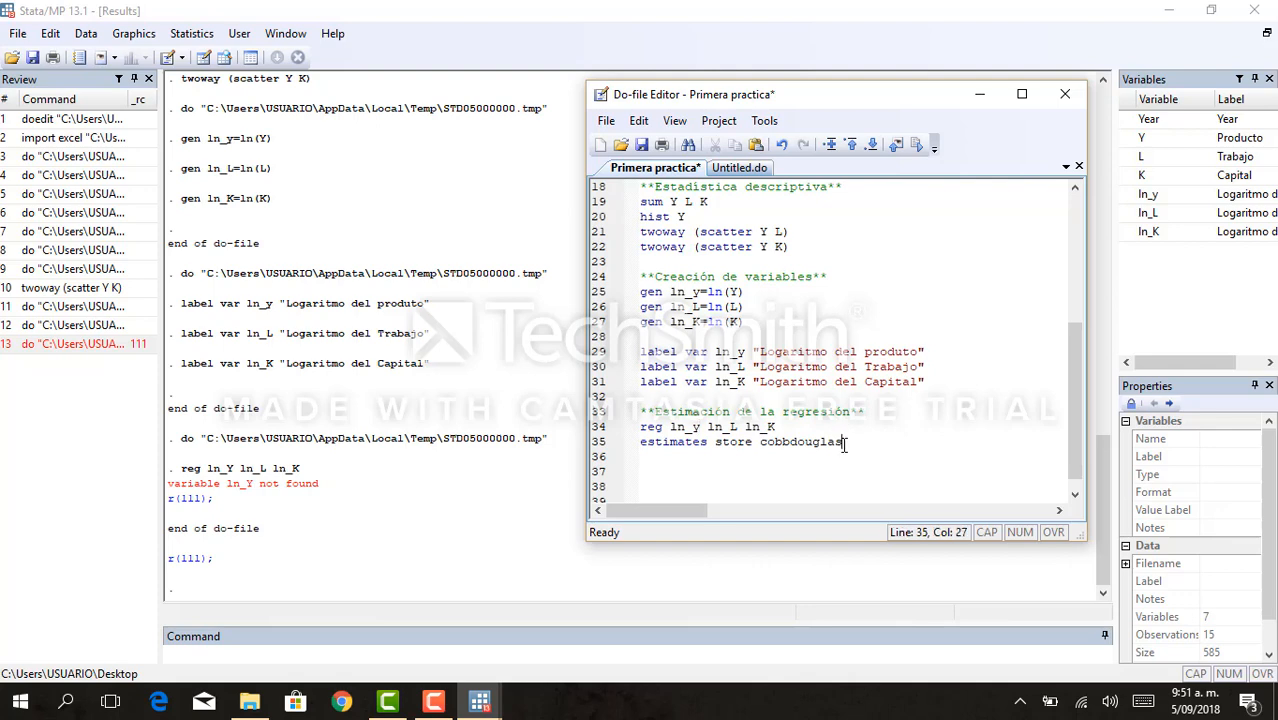
{"action": "left_click_drag", "start_coordinate": [843, 443], "coordinate": [625, 425]}
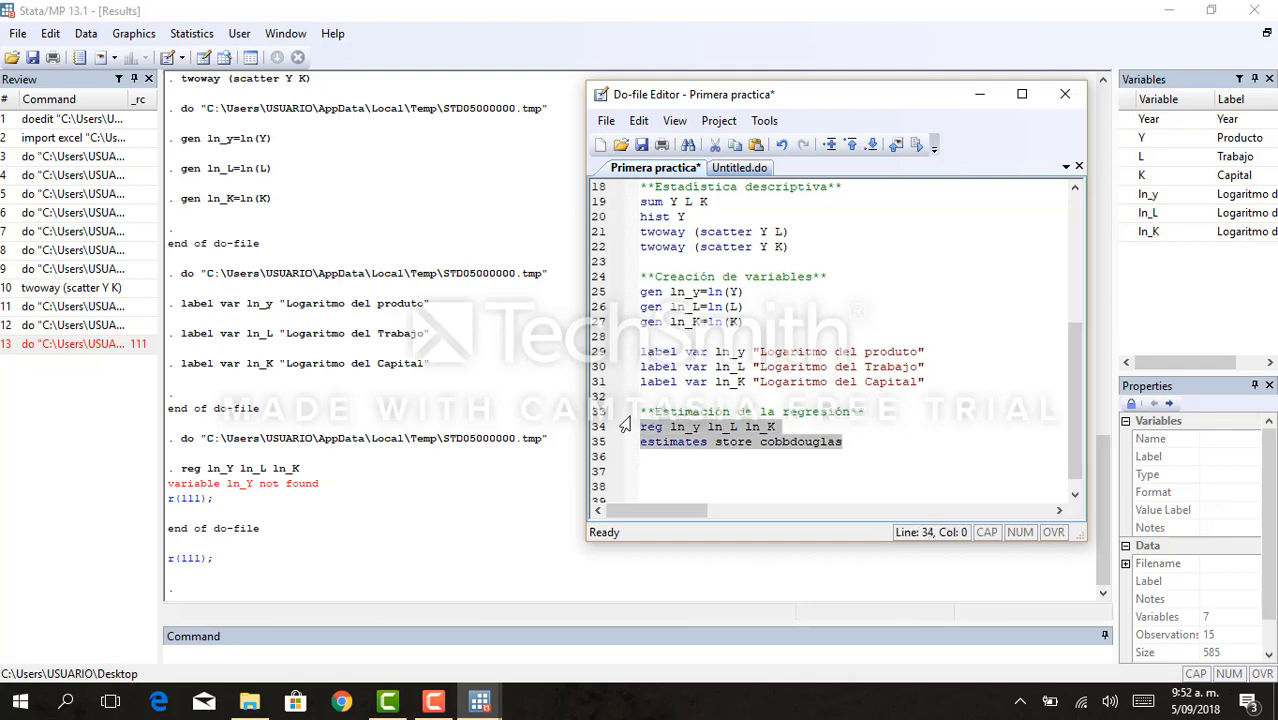
{"action": "key", "text": "ctrl+d"}
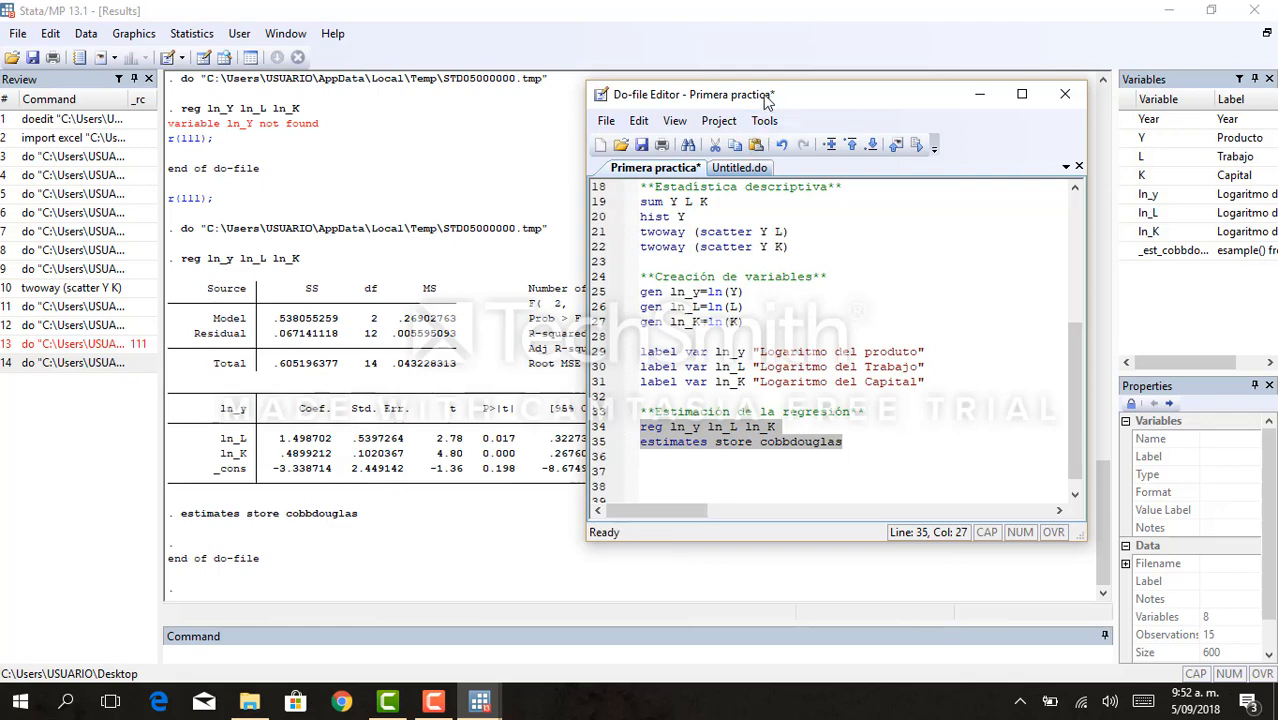
- Move the Do-file Editor window aside and examine the coefficients and fit statistics of the regression output
{"action": "left_click_drag", "start_coordinate": [763, 97], "coordinate": [890, 186]}
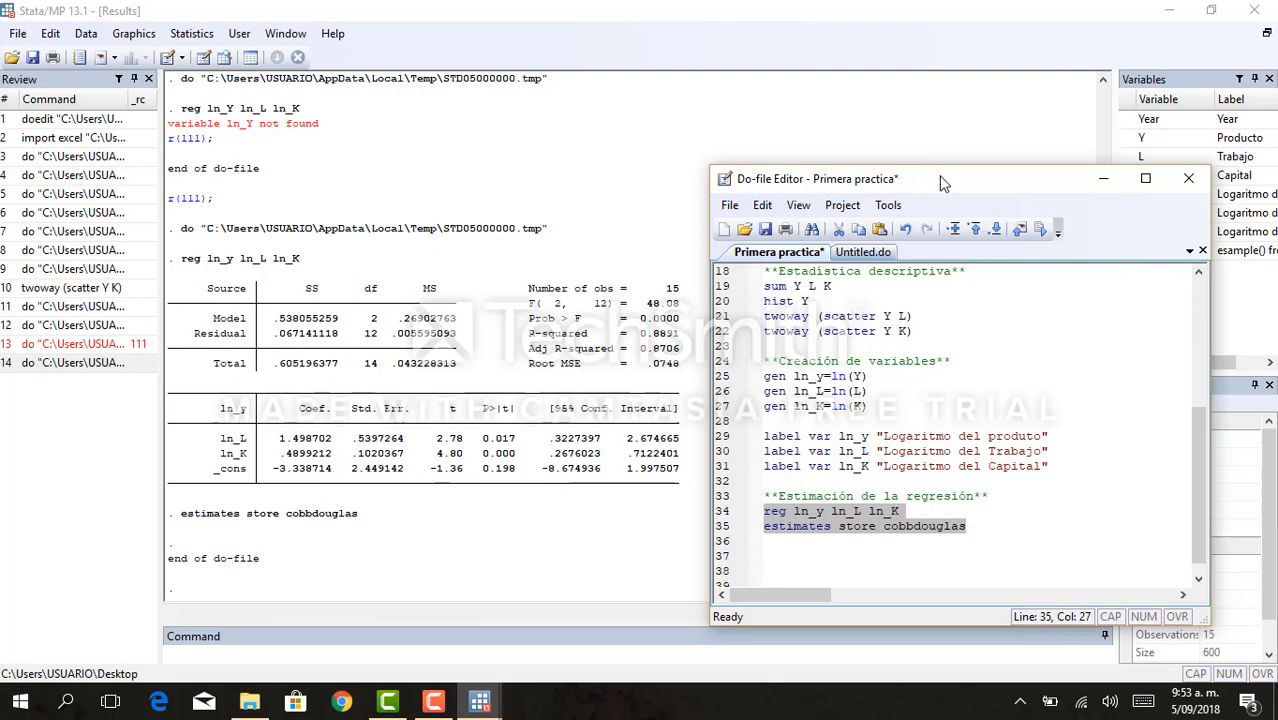
{"action": "left_click_drag", "start_coordinate": [937, 177], "coordinate": [888, 142]}
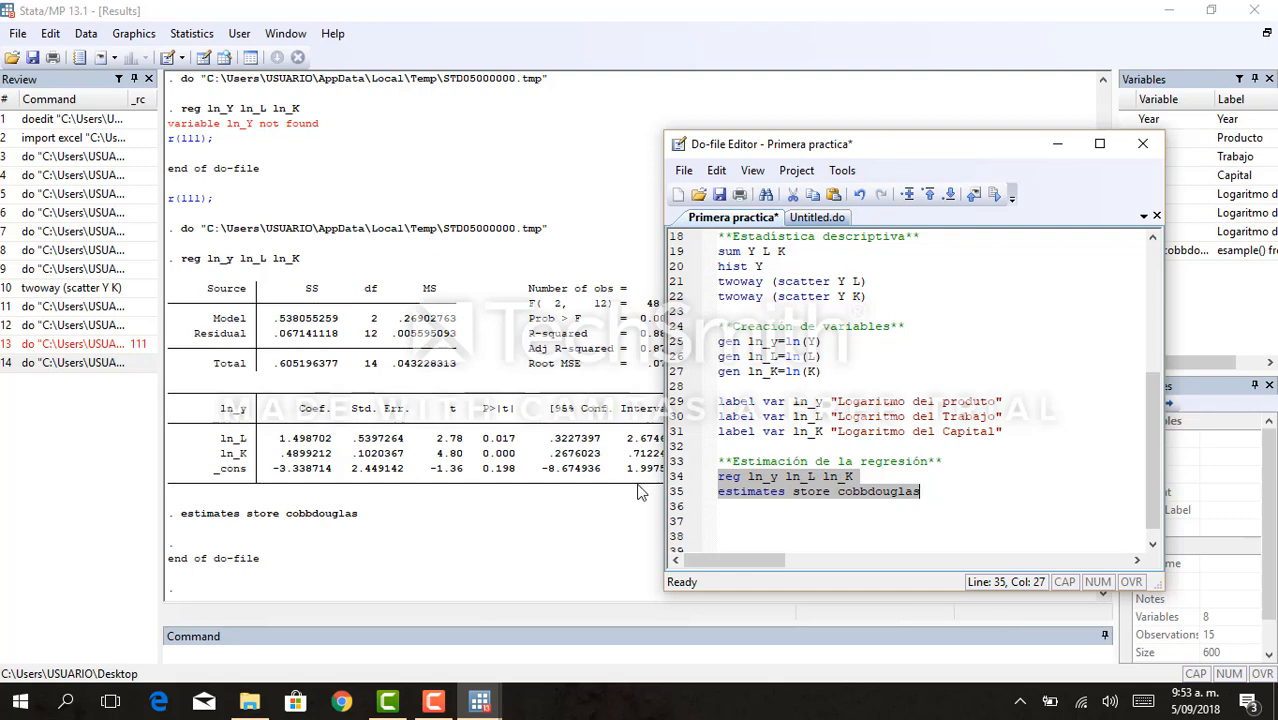
{"action": "left_click", "coordinate": [430, 703]}
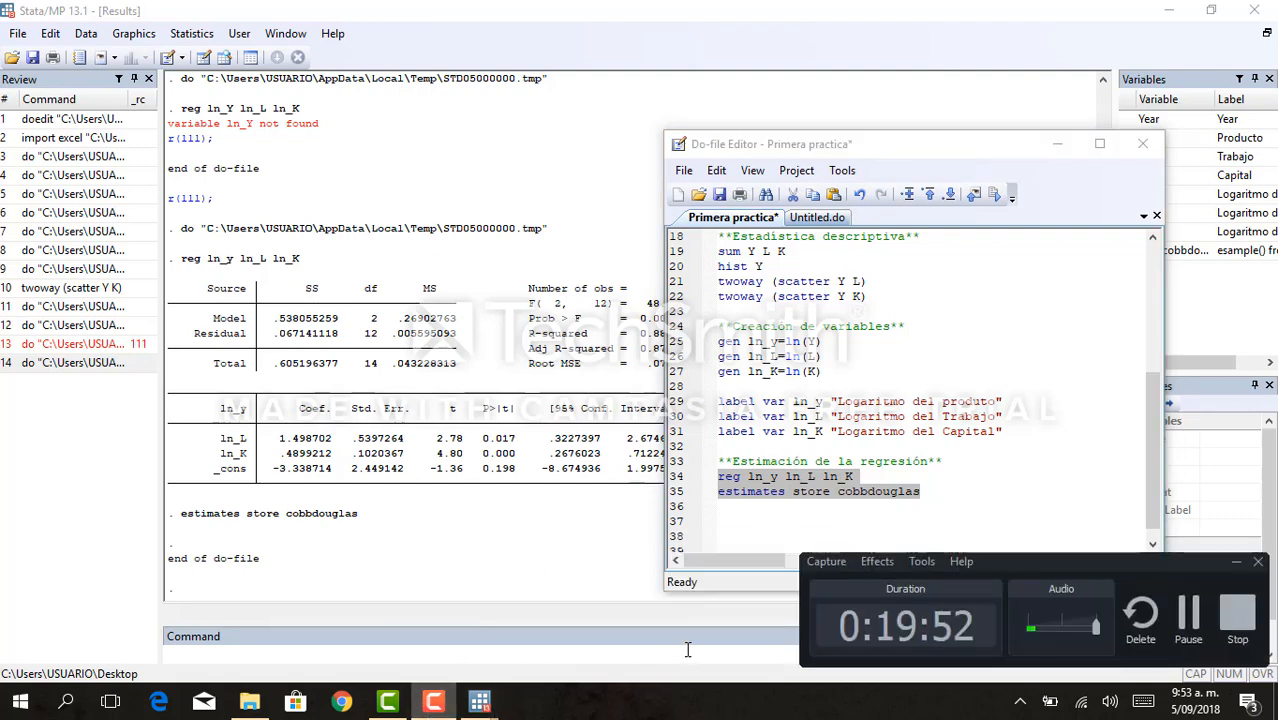